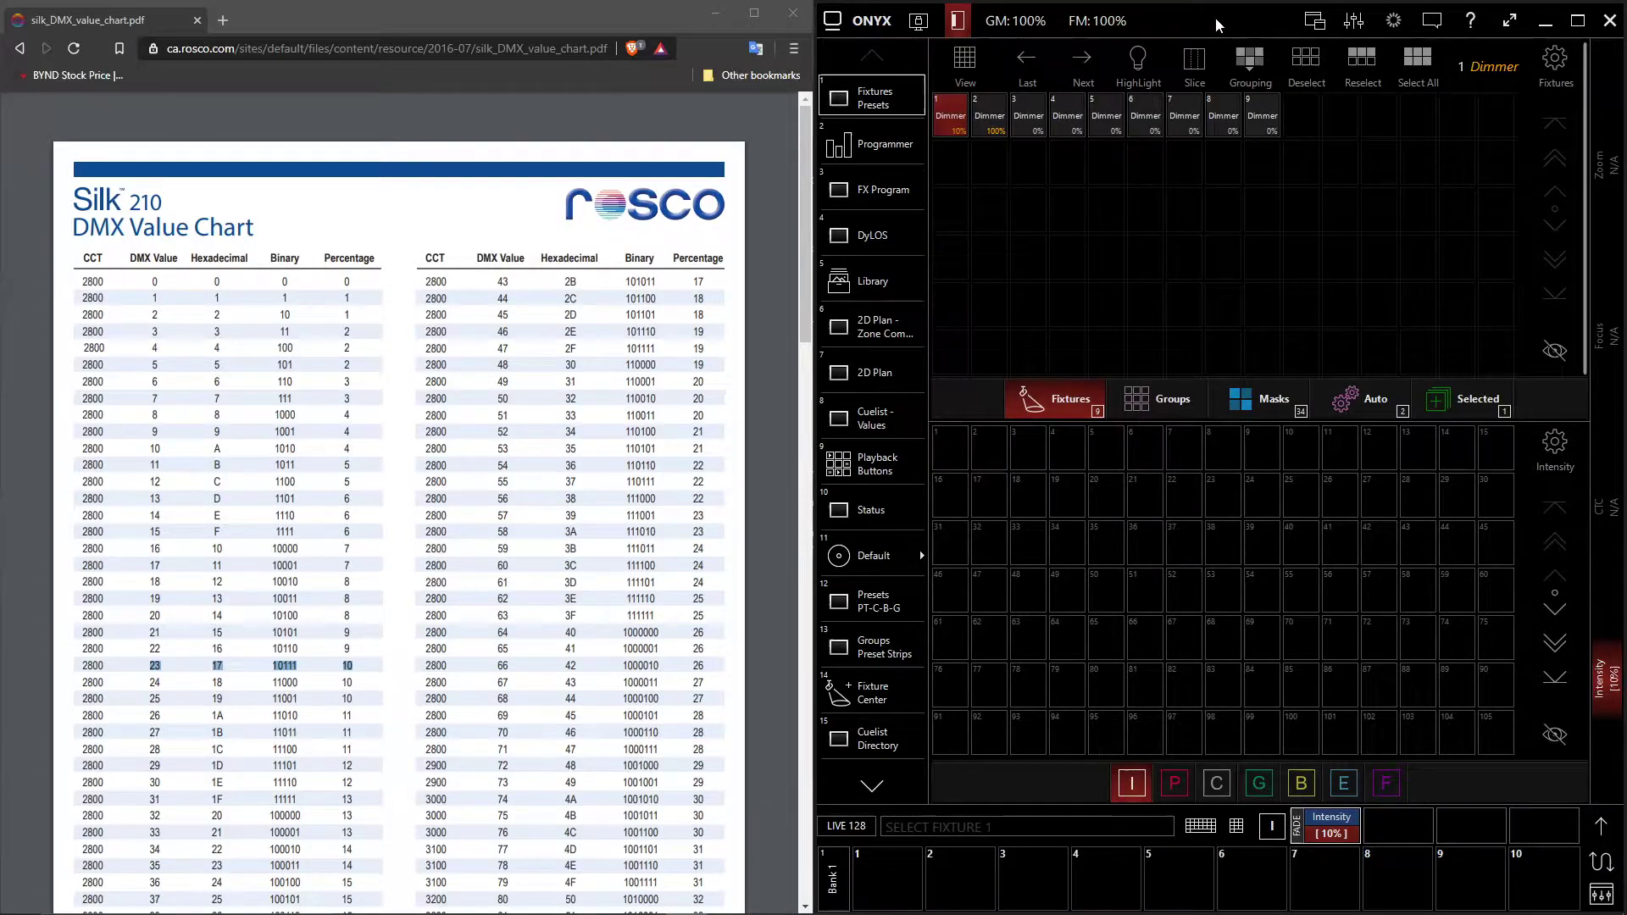
- Maximize the ONYX window and start creating a new fixture in the Fixture Library Editor
{"action": "double_click", "coordinate": [1218, 25]}
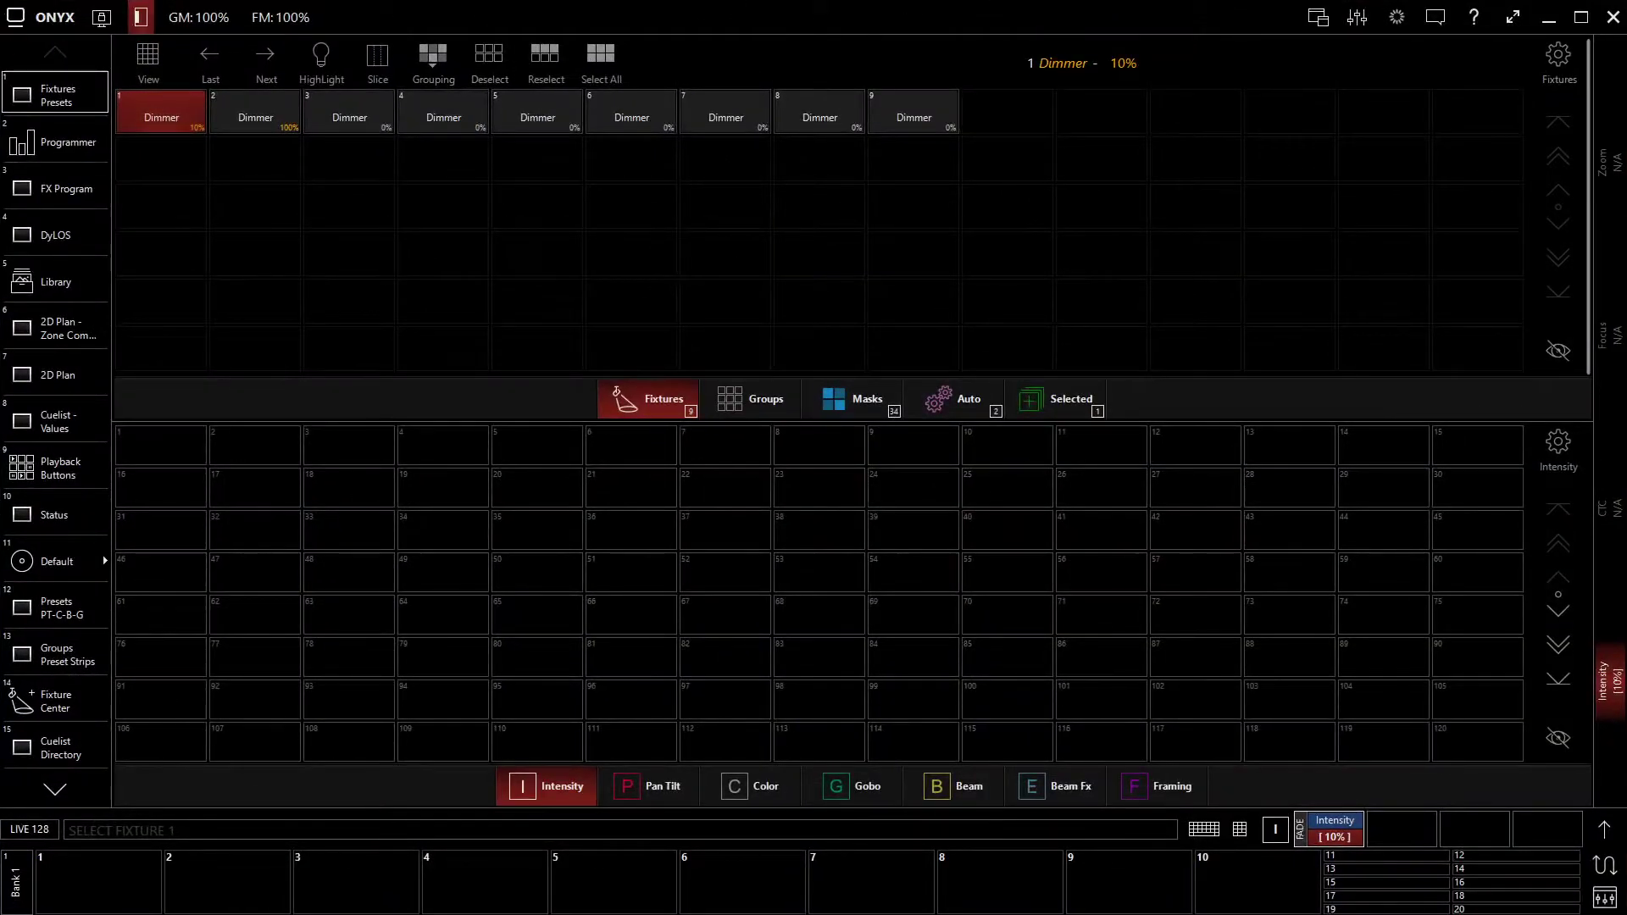
{"action": "left_click", "coordinate": [53, 19]}
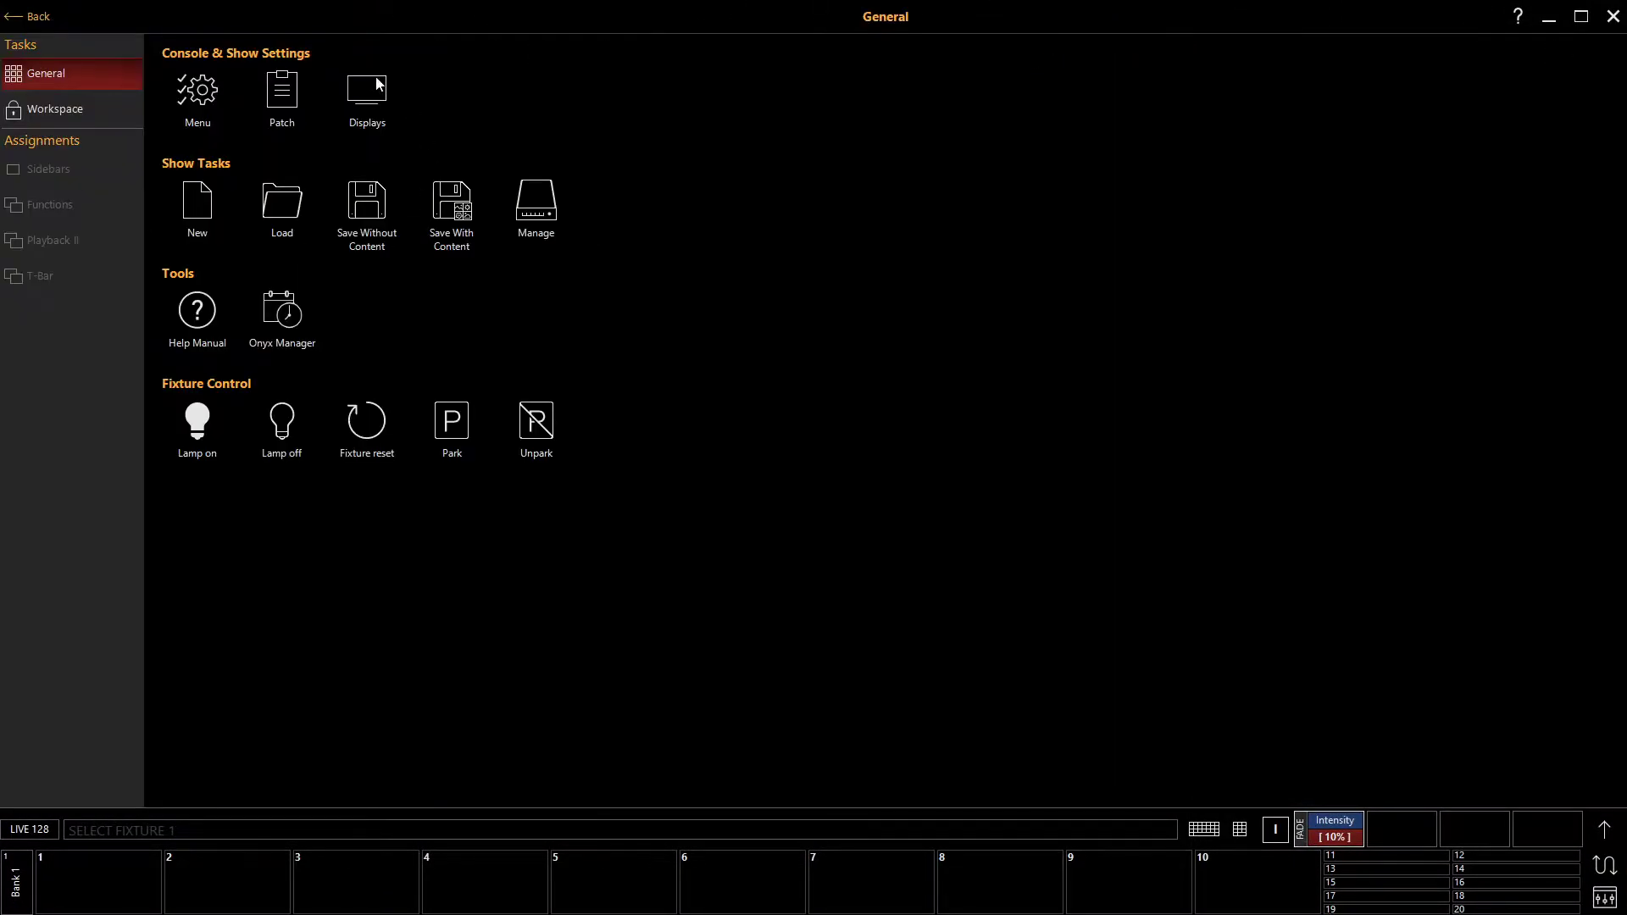
{"action": "left_click", "coordinate": [203, 89]}
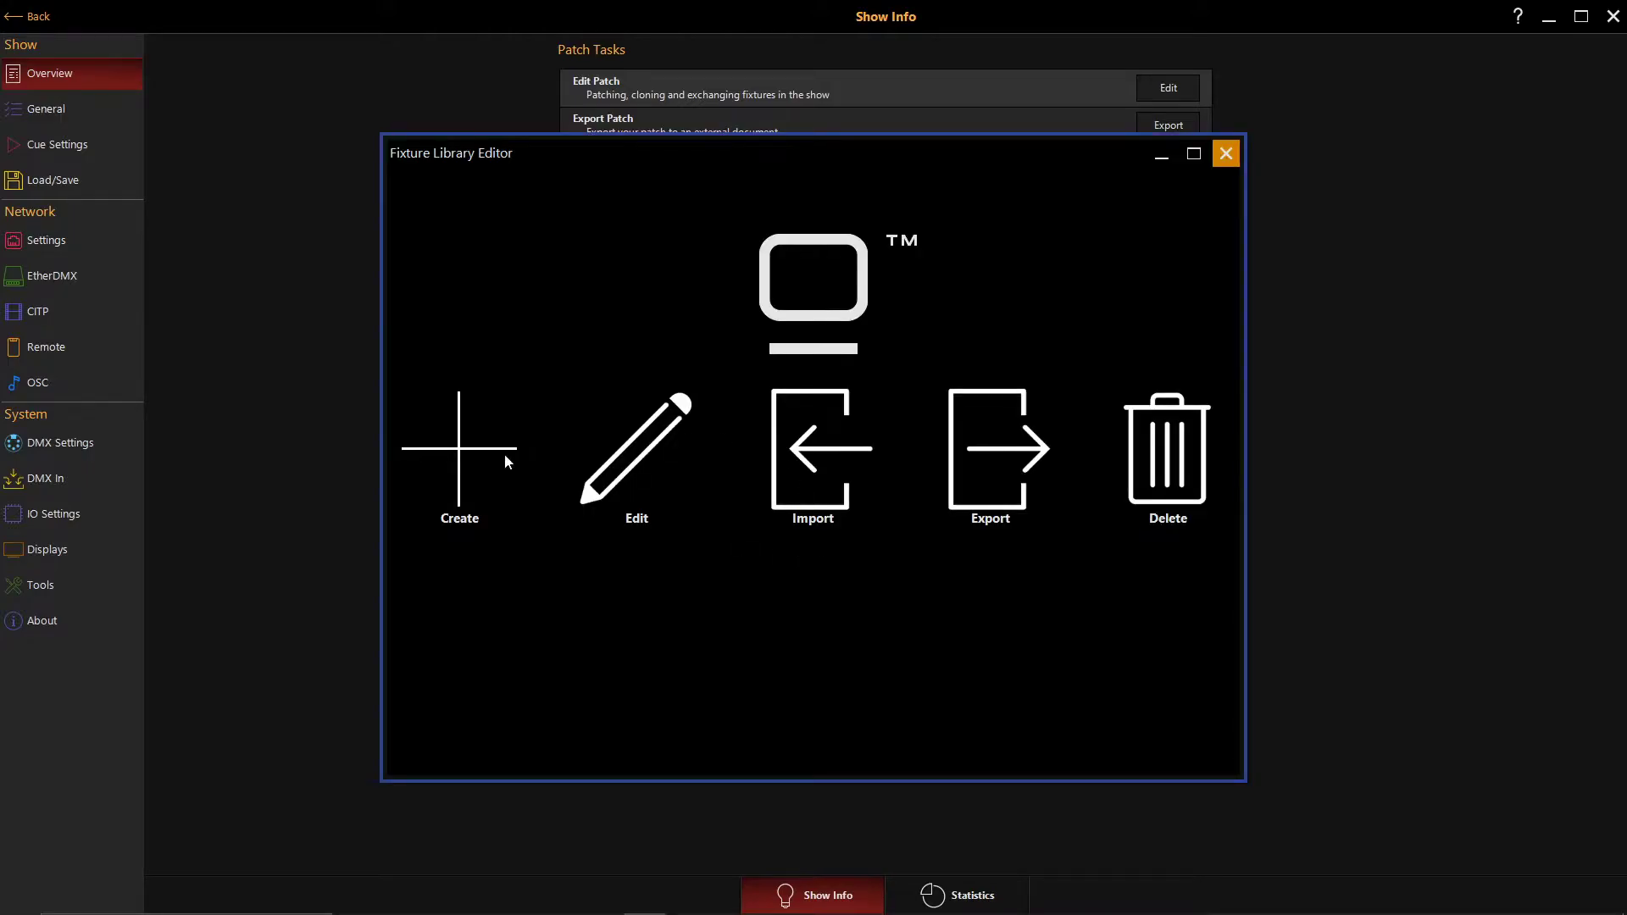
{"action": "left_click", "coordinate": [485, 477]}
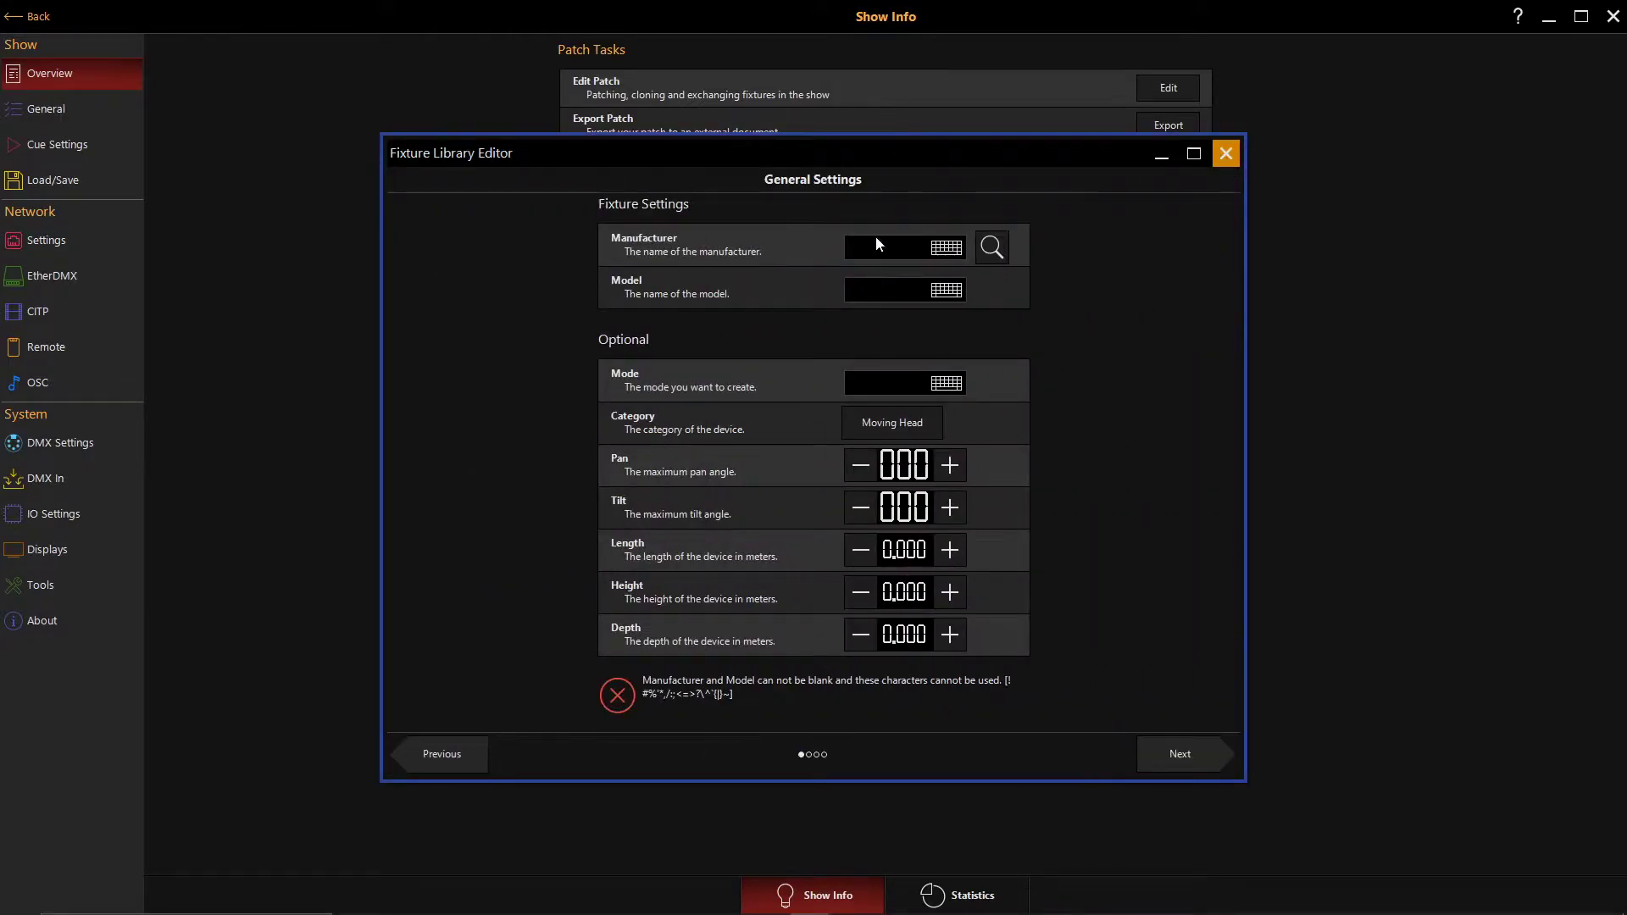
- Enter manufacturer Martin, model Mac250 and mode Basic for the new fixture, and accept the general settings
{"action": "type", "text": "MartinMac2509"}
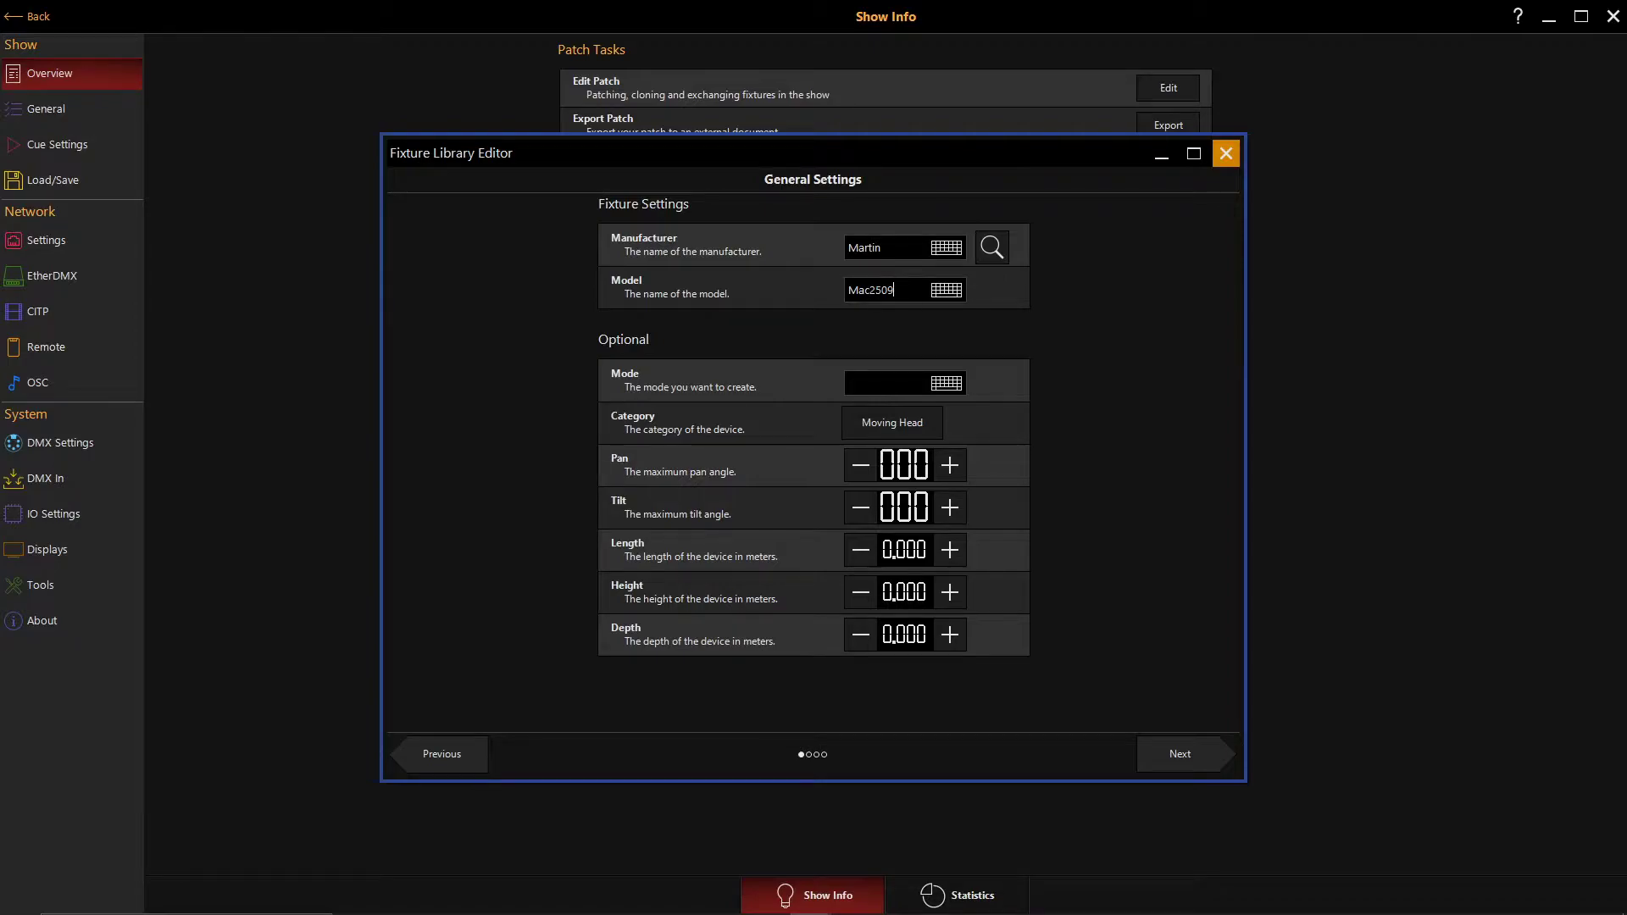
{"action": "key", "text": "BackSpace"}
{"action": "type", "text": "Basic"}
{"action": "left_click", "coordinate": [1178, 751]}
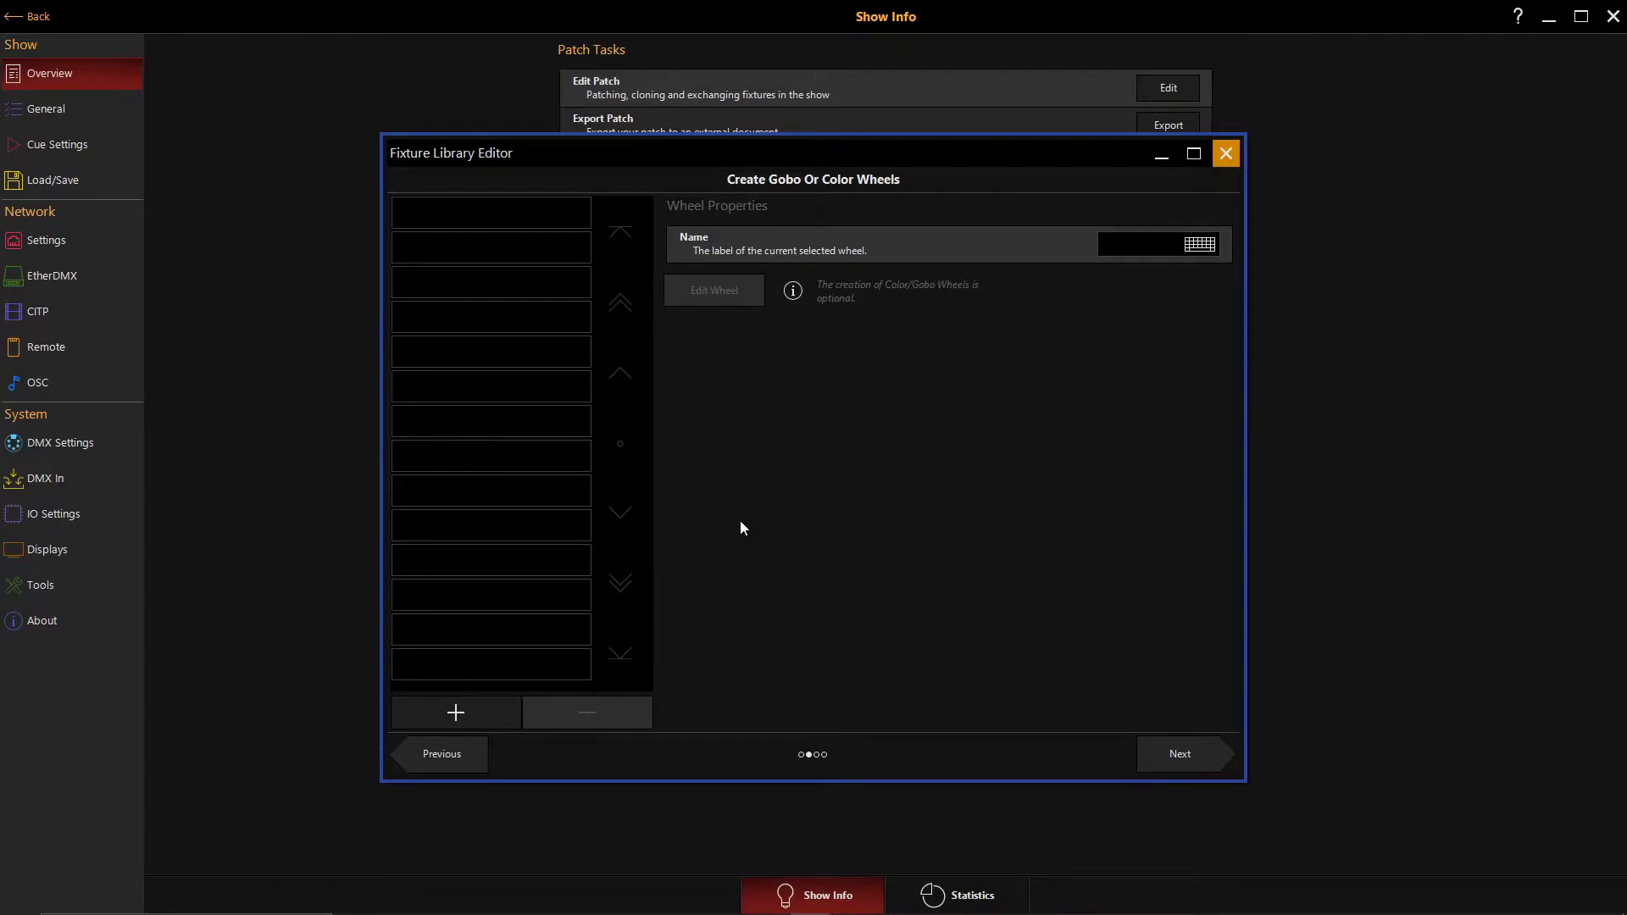
- Skip the gobo and color wheel creation and add nine channels to the fixture
{"action": "left_click", "coordinate": [1171, 750]}
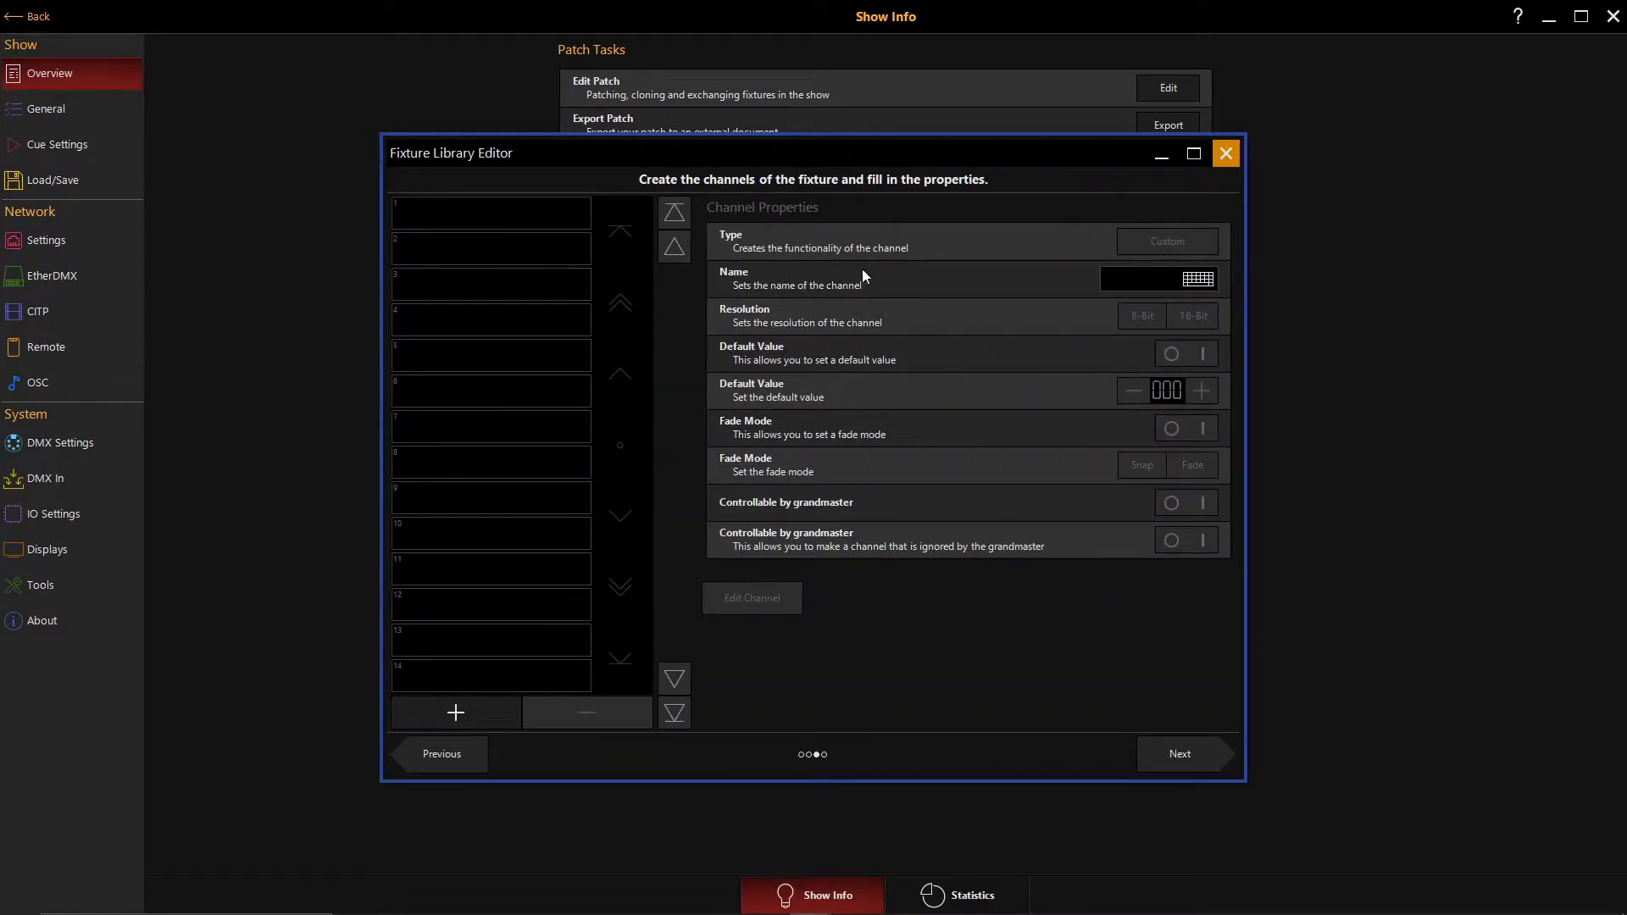
{"action": "left_click", "coordinate": [437, 714]}
{"action": "left_click", "coordinate": [438, 714]}
{"action": "left_click", "coordinate": [437, 713]}
{"action": "left_click", "coordinate": [437, 714]}
{"action": "left_click", "coordinate": [437, 713]}
{"action": "left_click", "coordinate": [437, 714]}
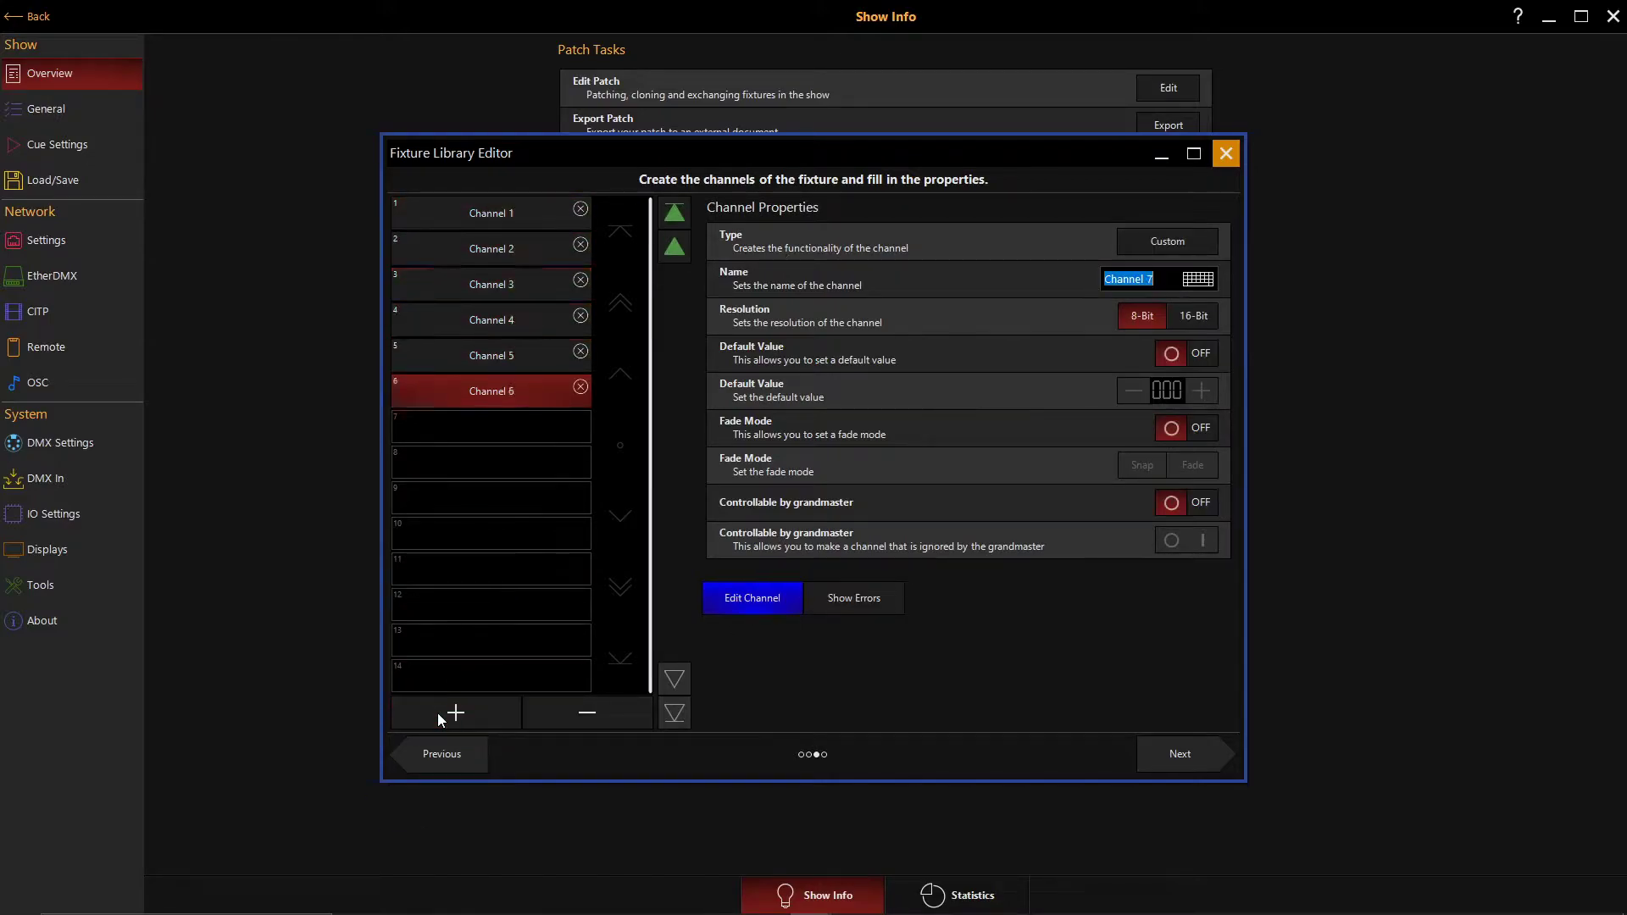
{"action": "left_click", "coordinate": [437, 714]}
{"action": "left_click", "coordinate": [437, 713]}
{"action": "left_click", "coordinate": [438, 713]}
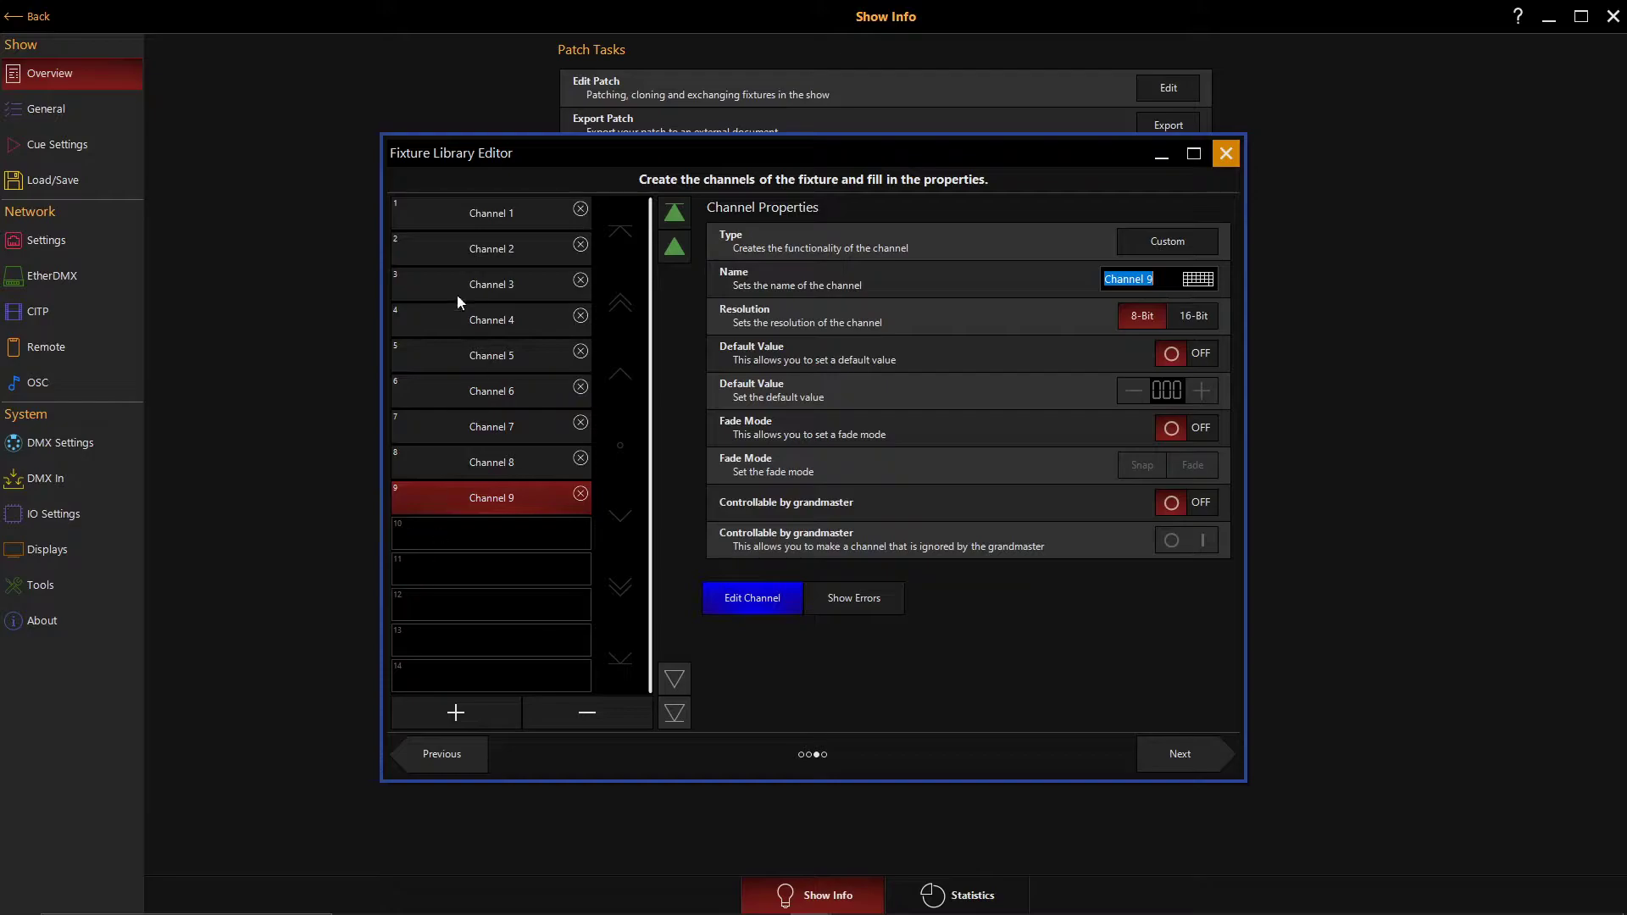
- Set channel 1's type to Shutter and enable a default value of 23 for it
{"action": "left_click", "coordinate": [488, 210]}
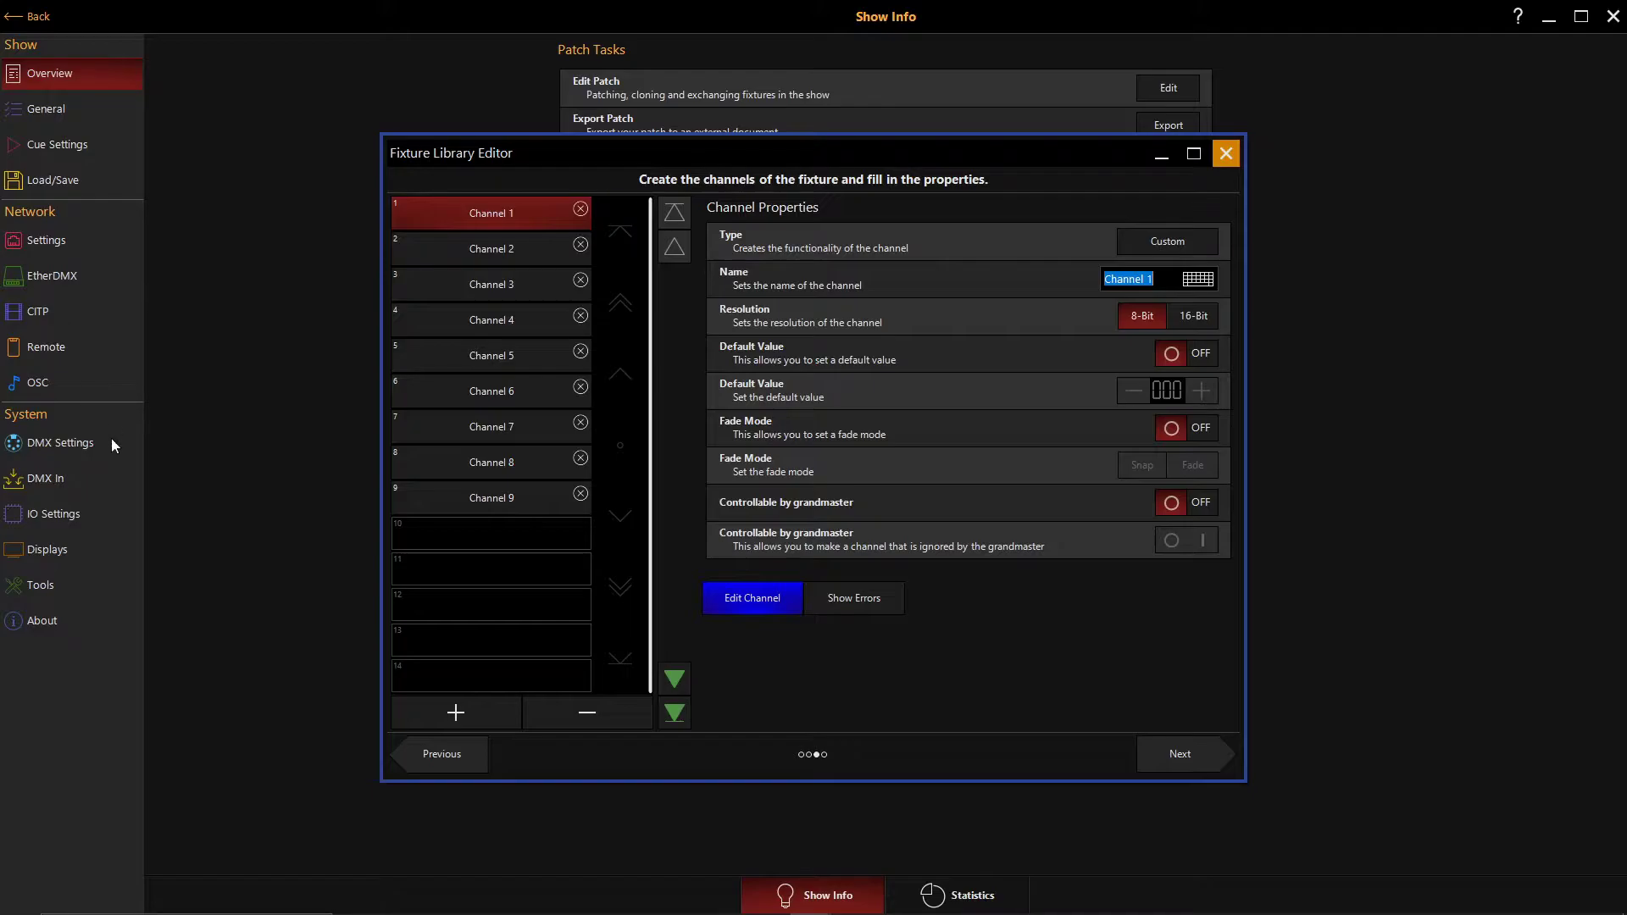
{"action": "left_click", "coordinate": [1151, 242]}
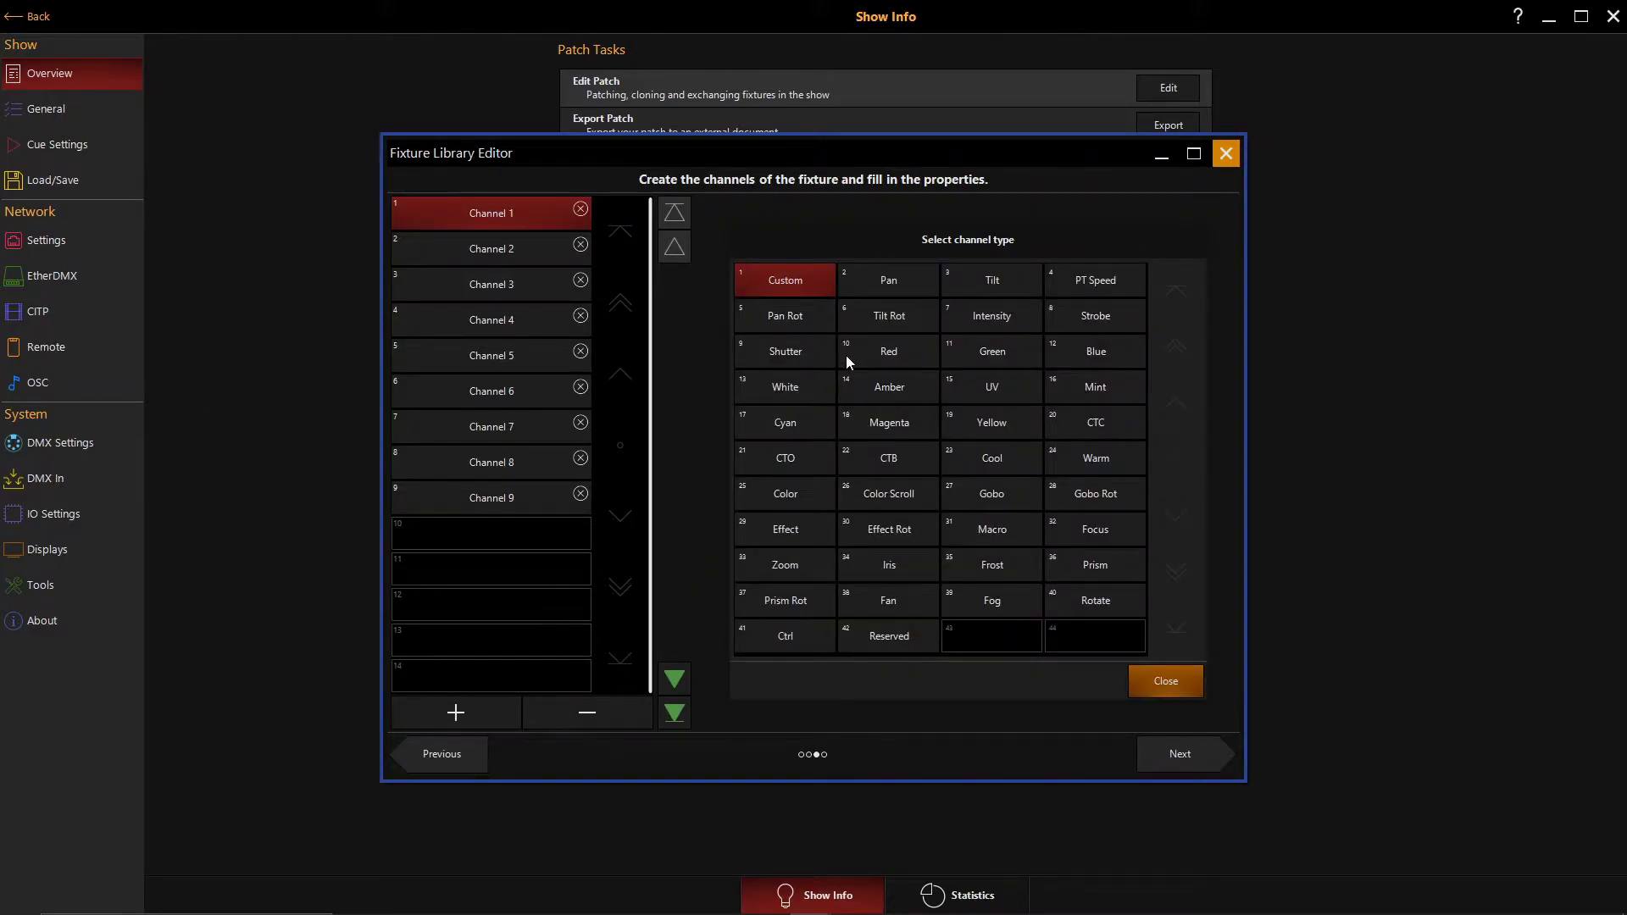
{"action": "left_click", "coordinate": [805, 352]}
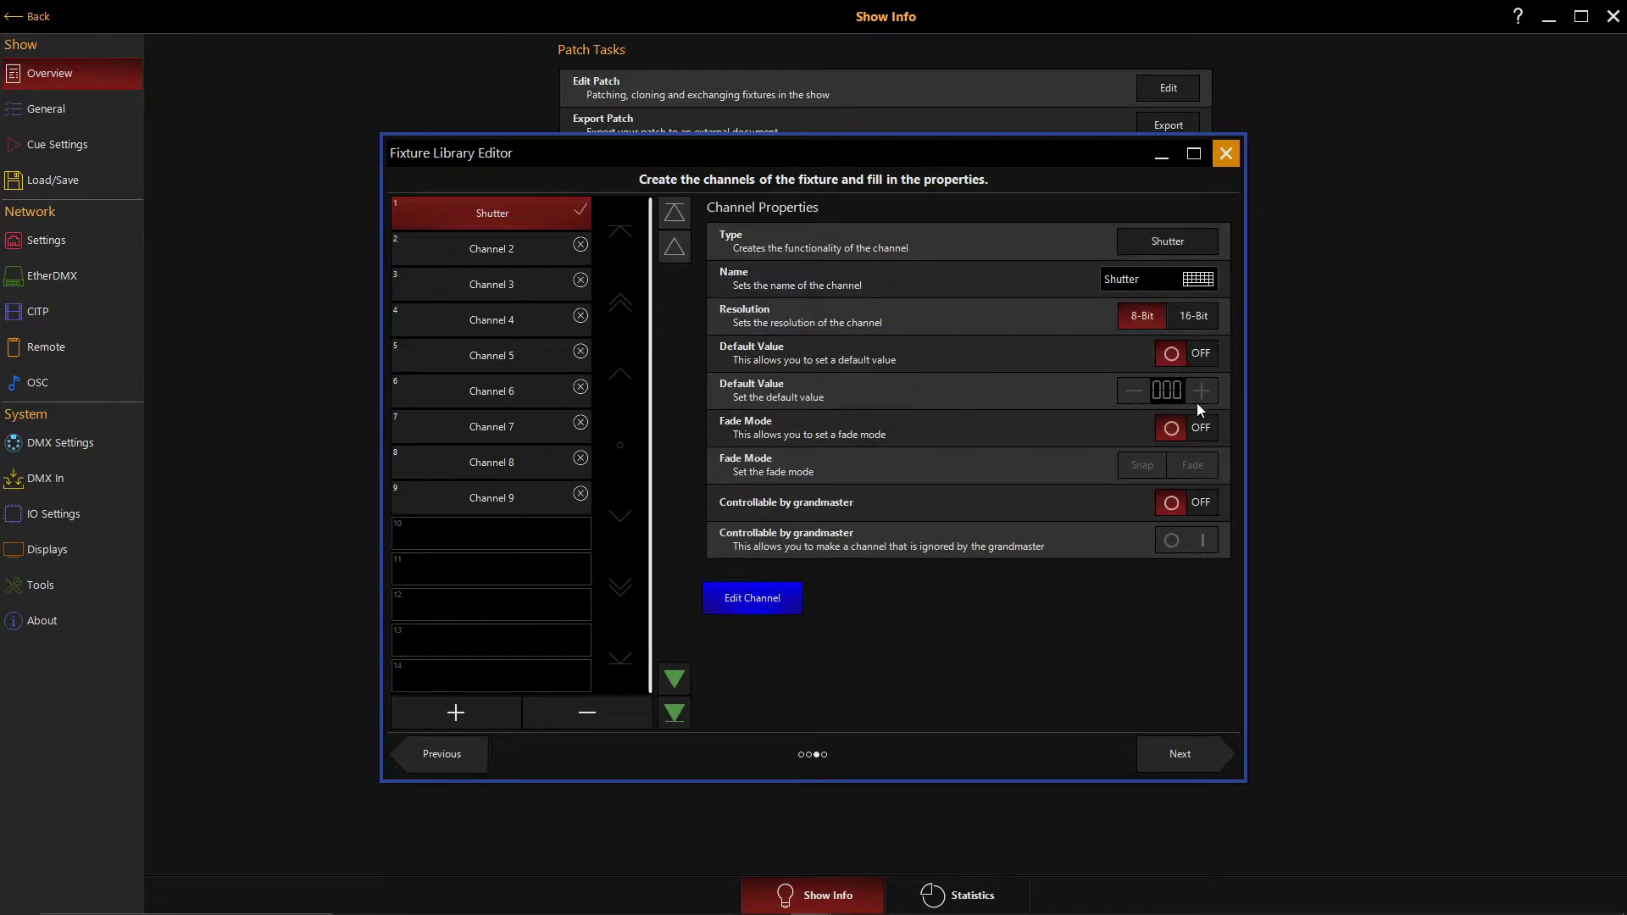
{"action": "left_click", "coordinate": [1169, 354]}
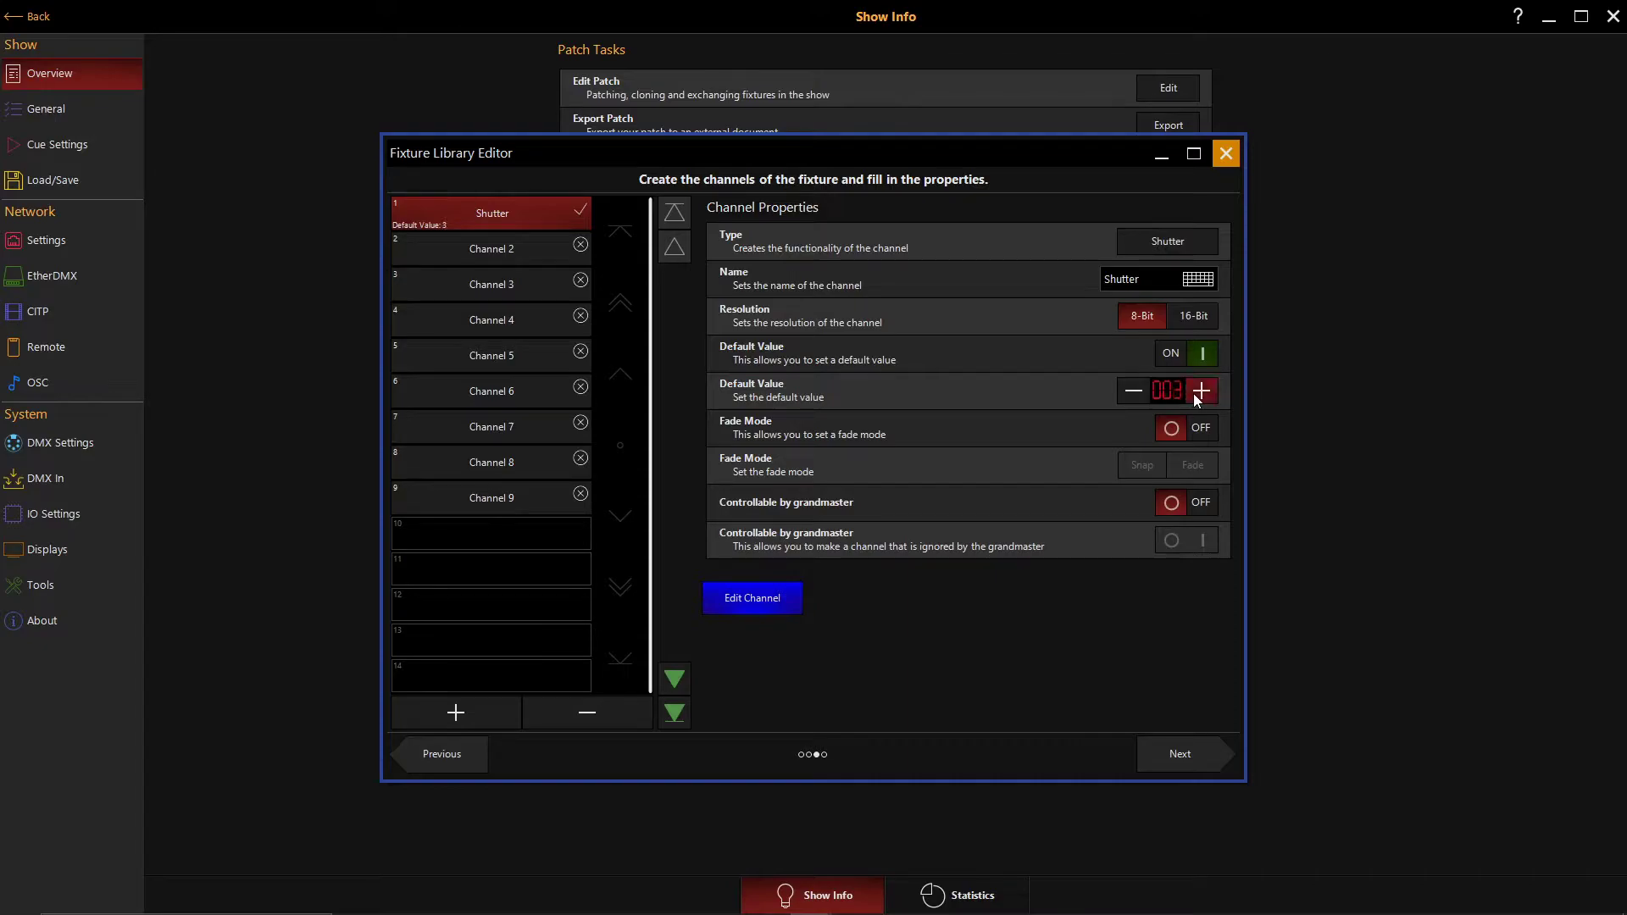
{"action": "left_click", "coordinate": [1200, 390]}
{"action": "left_click", "coordinate": [1200, 390]}
{"action": "left_click", "coordinate": [1200, 390]}
{"action": "left_click", "coordinate": [1200, 391]}
{"action": "left_click", "coordinate": [1200, 390]}
{"action": "left_click", "coordinate": [1200, 390]}
{"action": "left_click", "coordinate": [1200, 390]}
- Set channel 2's type to Intensity and channel 3's type to Color
{"action": "left_click", "coordinate": [475, 263]}
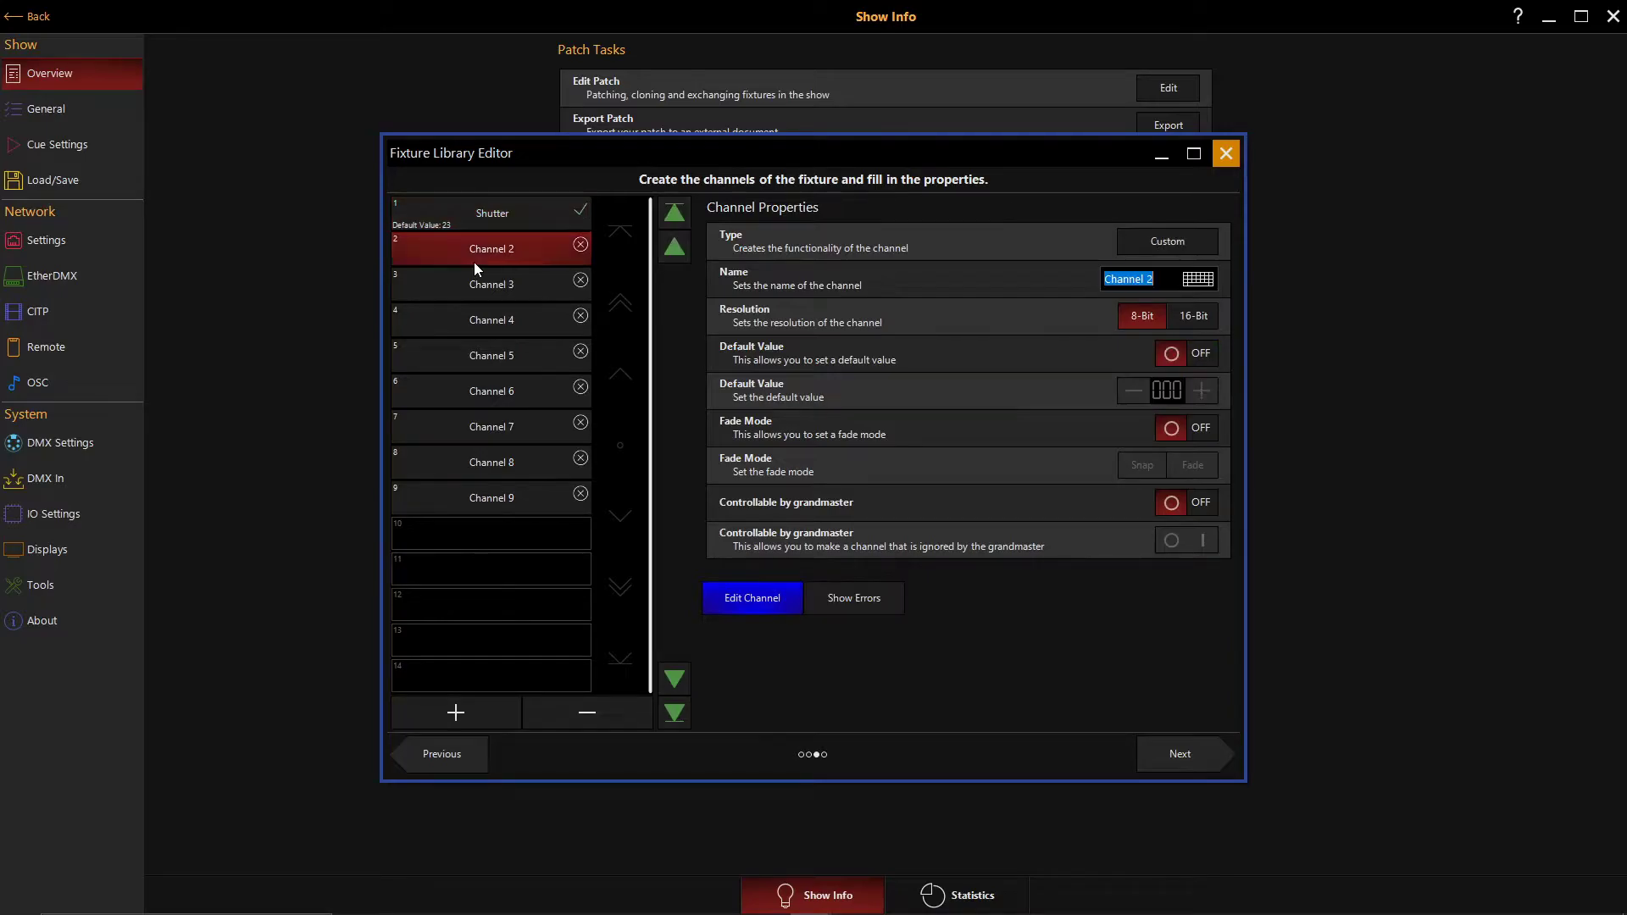
{"action": "left_click", "coordinate": [1149, 251]}
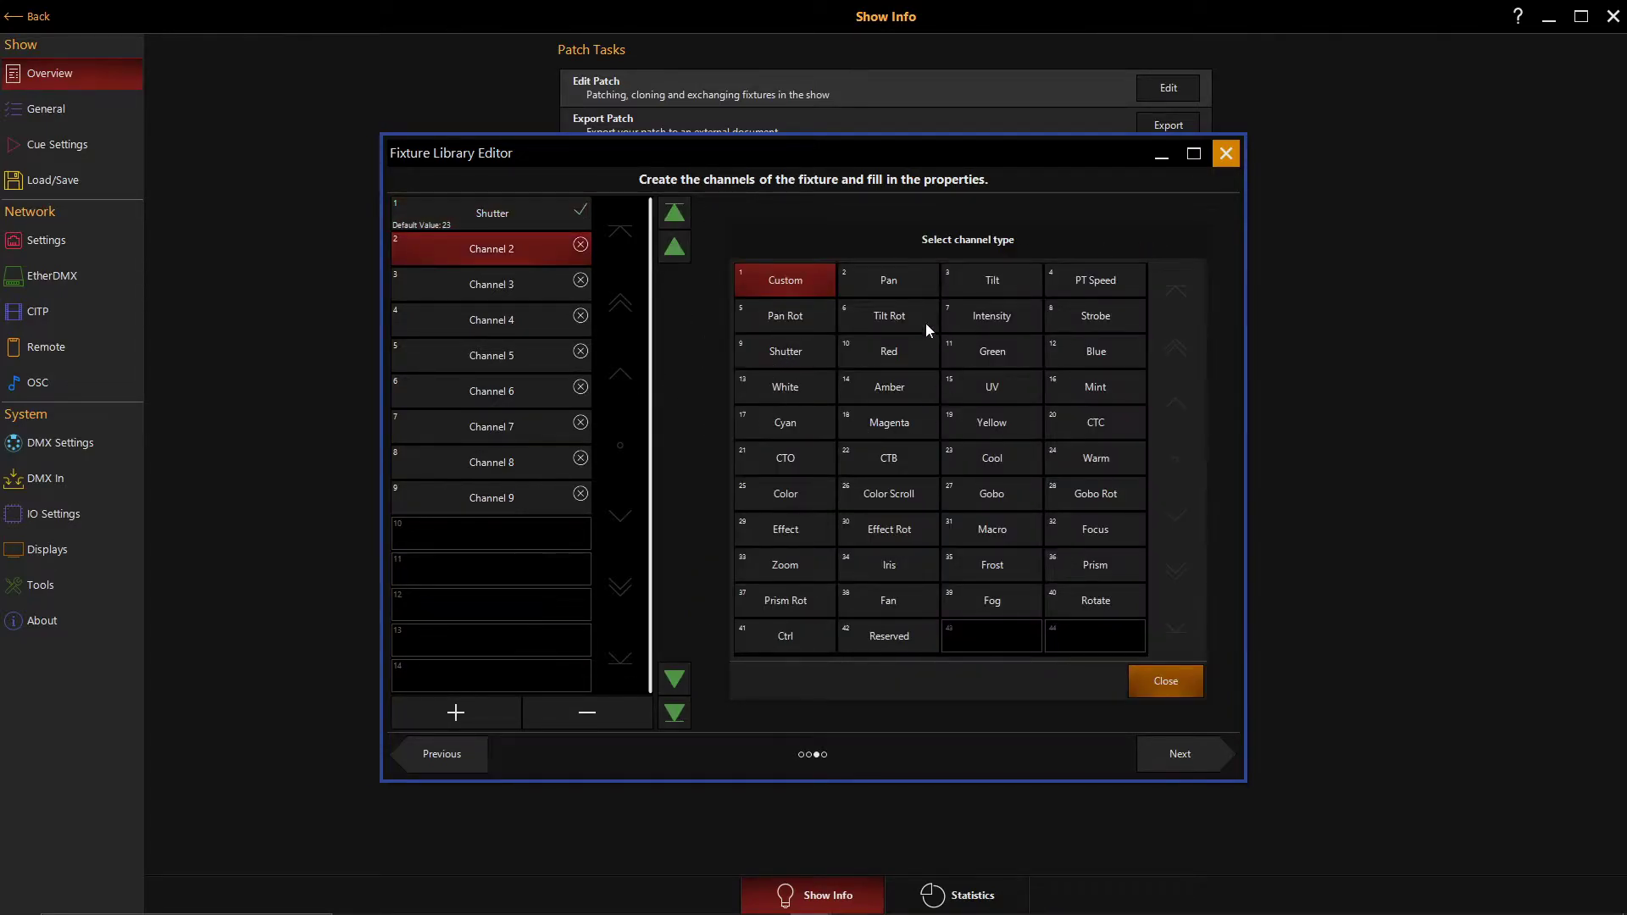
{"action": "left_click", "coordinate": [981, 323]}
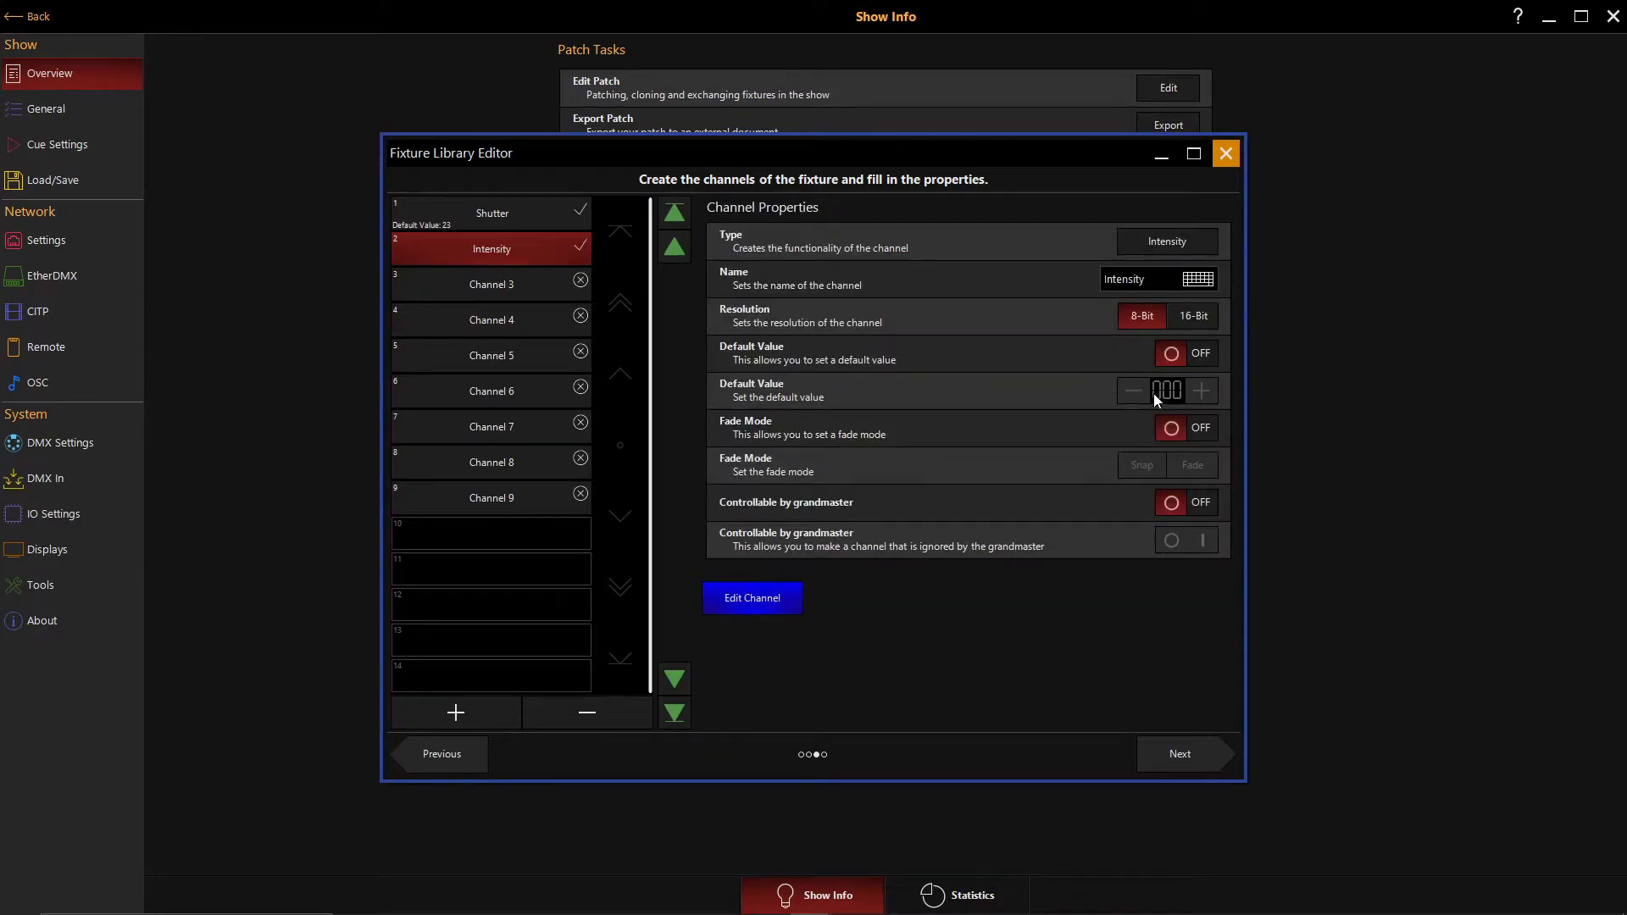
{"action": "left_click", "coordinate": [1168, 749]}
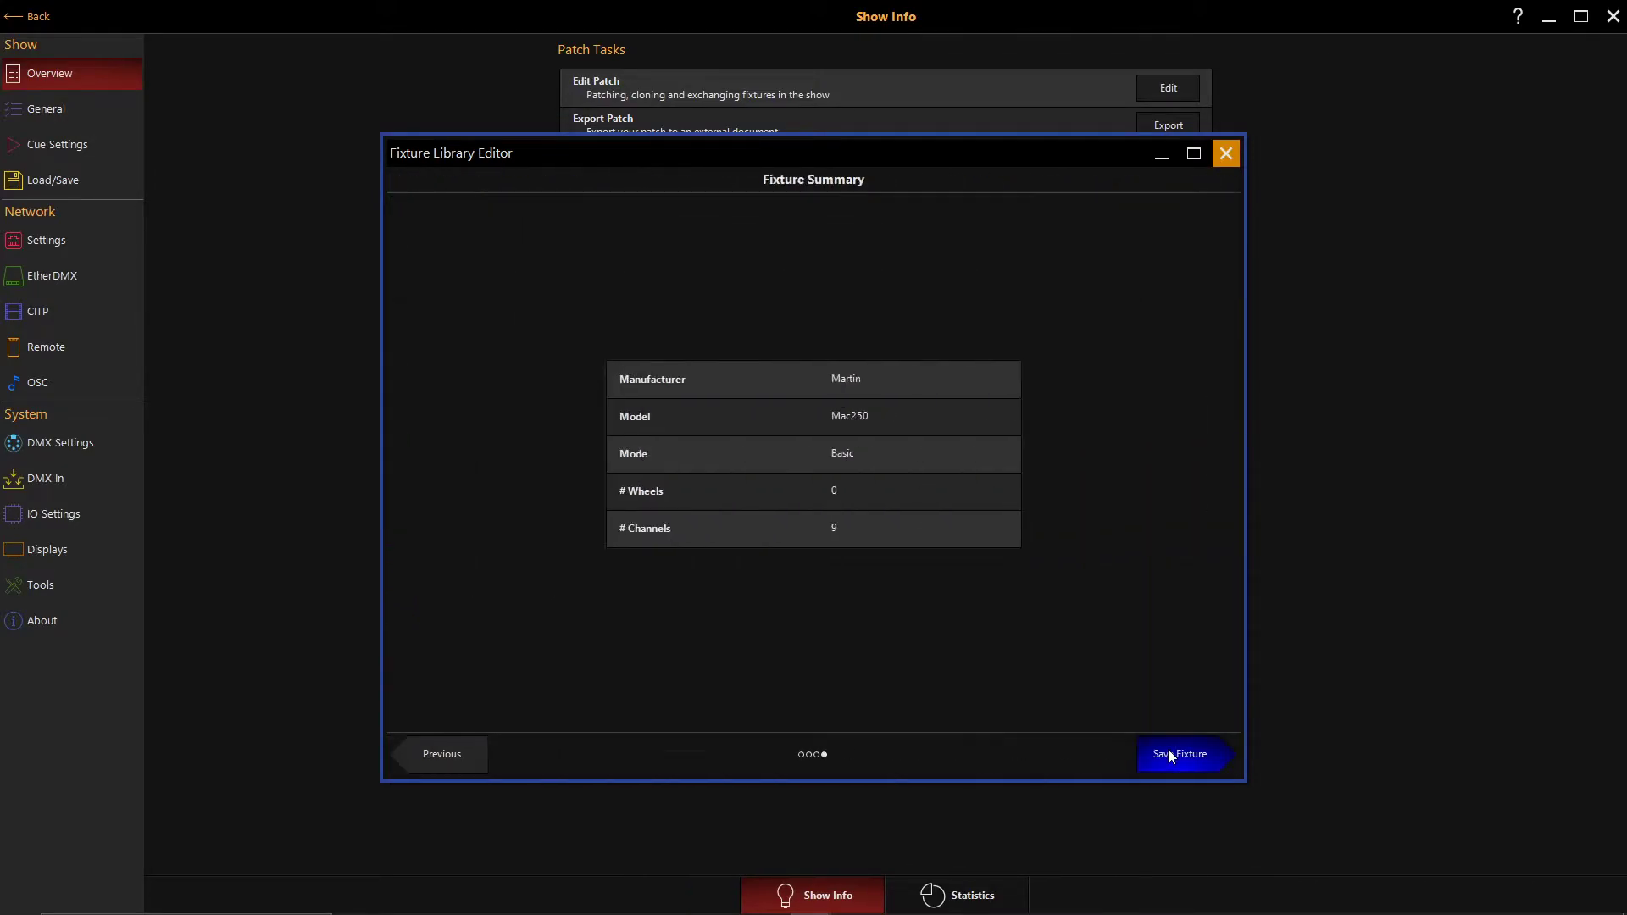
{"action": "left_click", "coordinate": [425, 755]}
{"action": "left_click", "coordinate": [486, 287]}
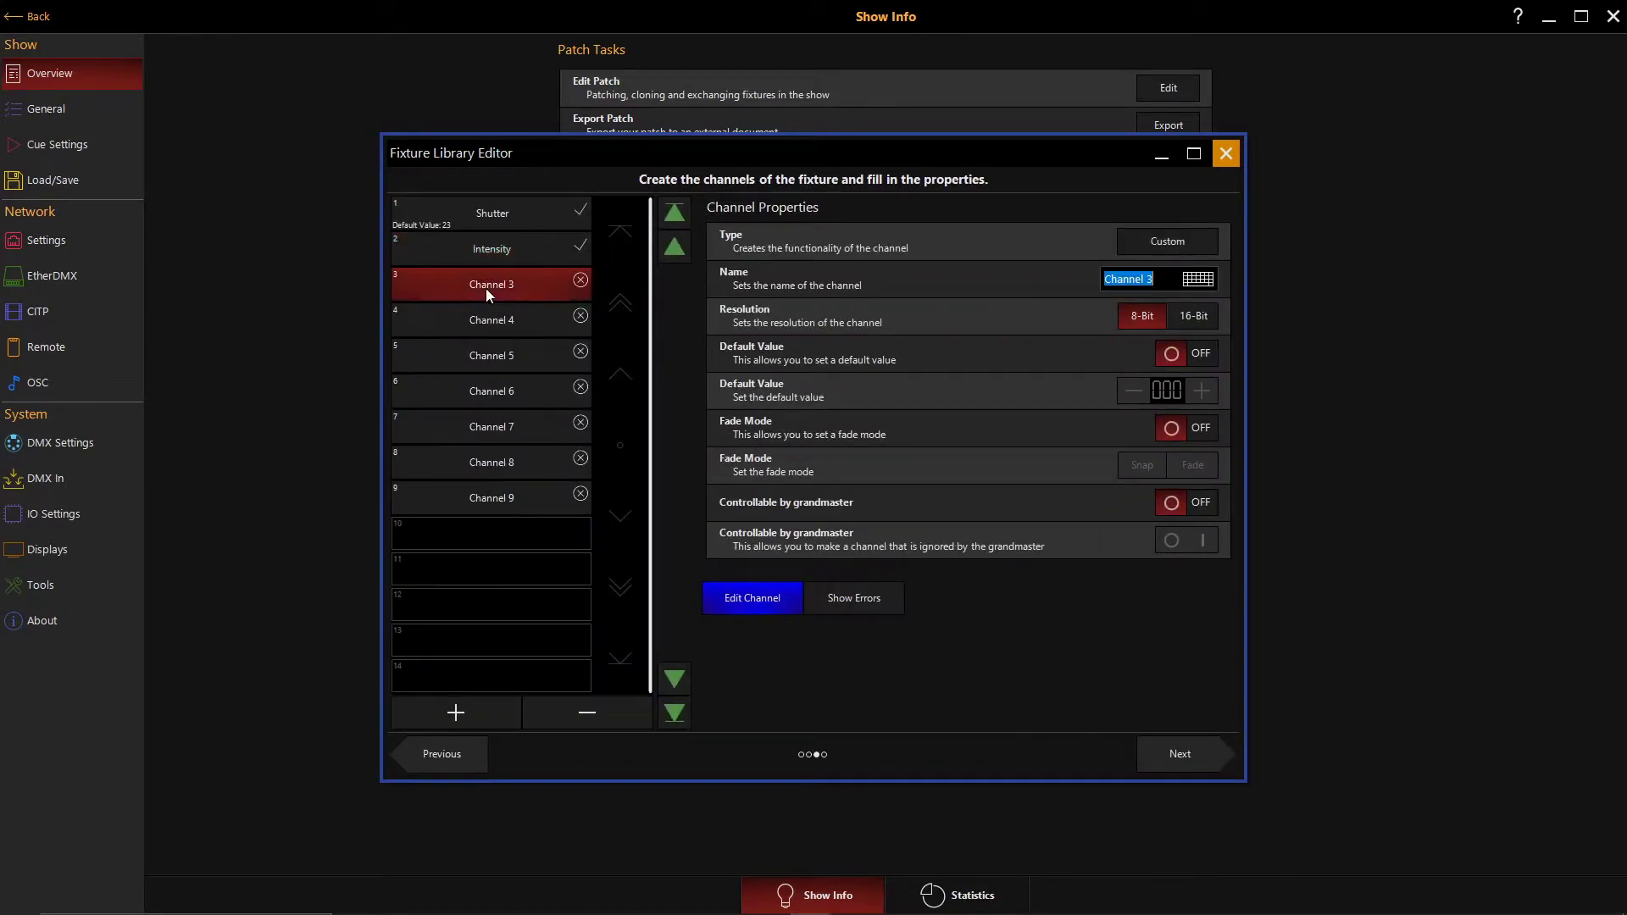
{"action": "left_click", "coordinate": [1160, 244]}
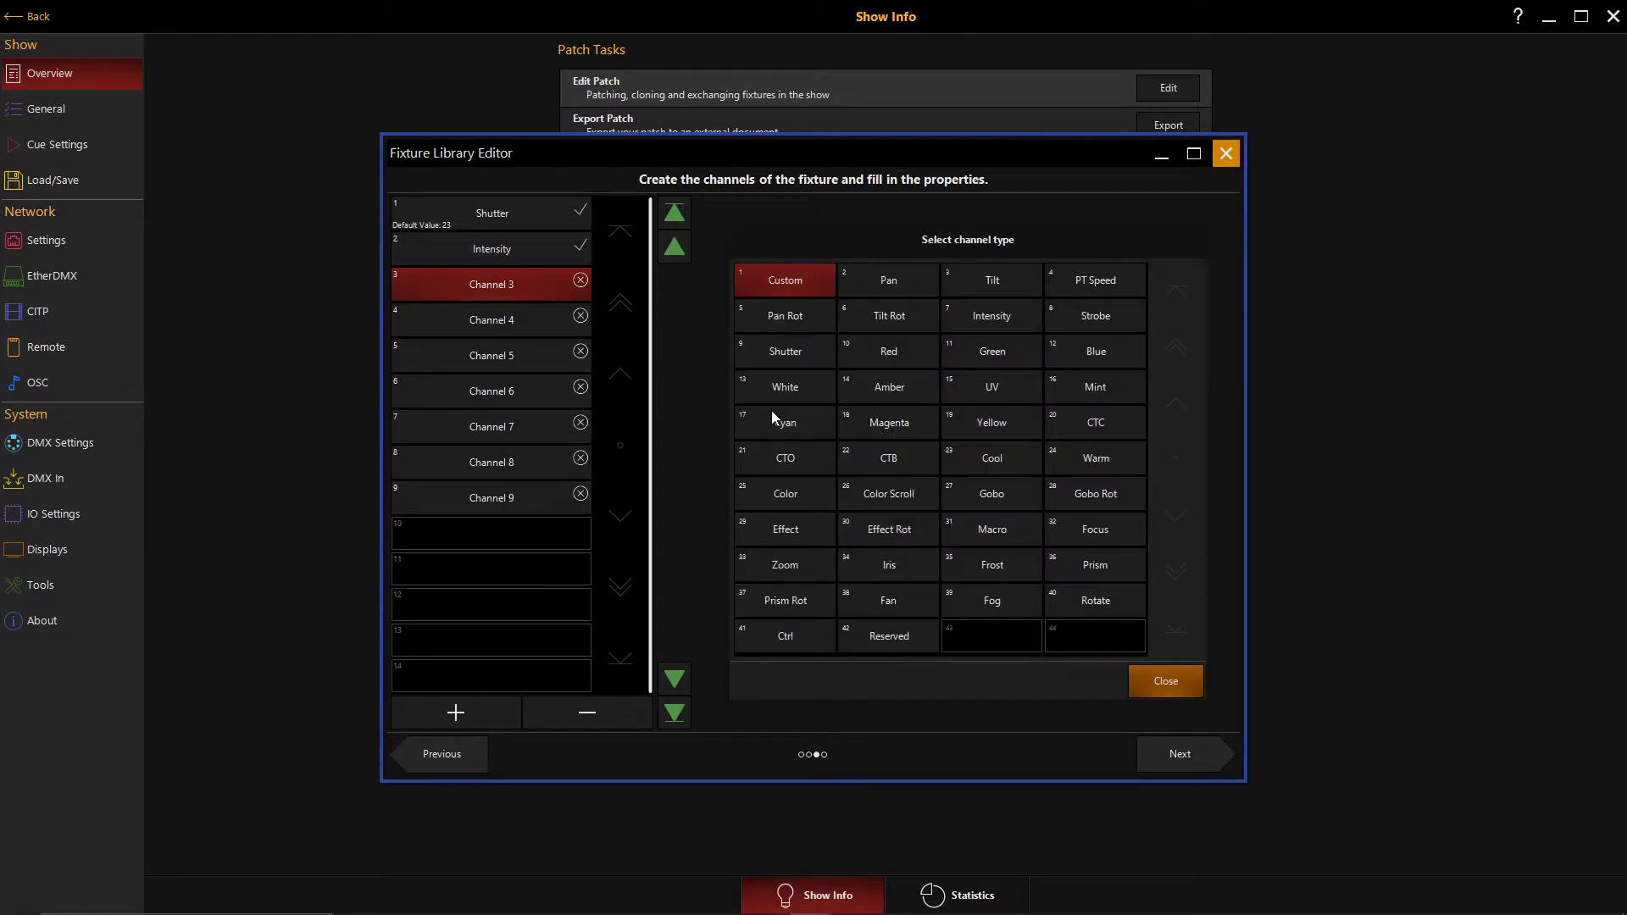
{"action": "left_click", "coordinate": [782, 493]}
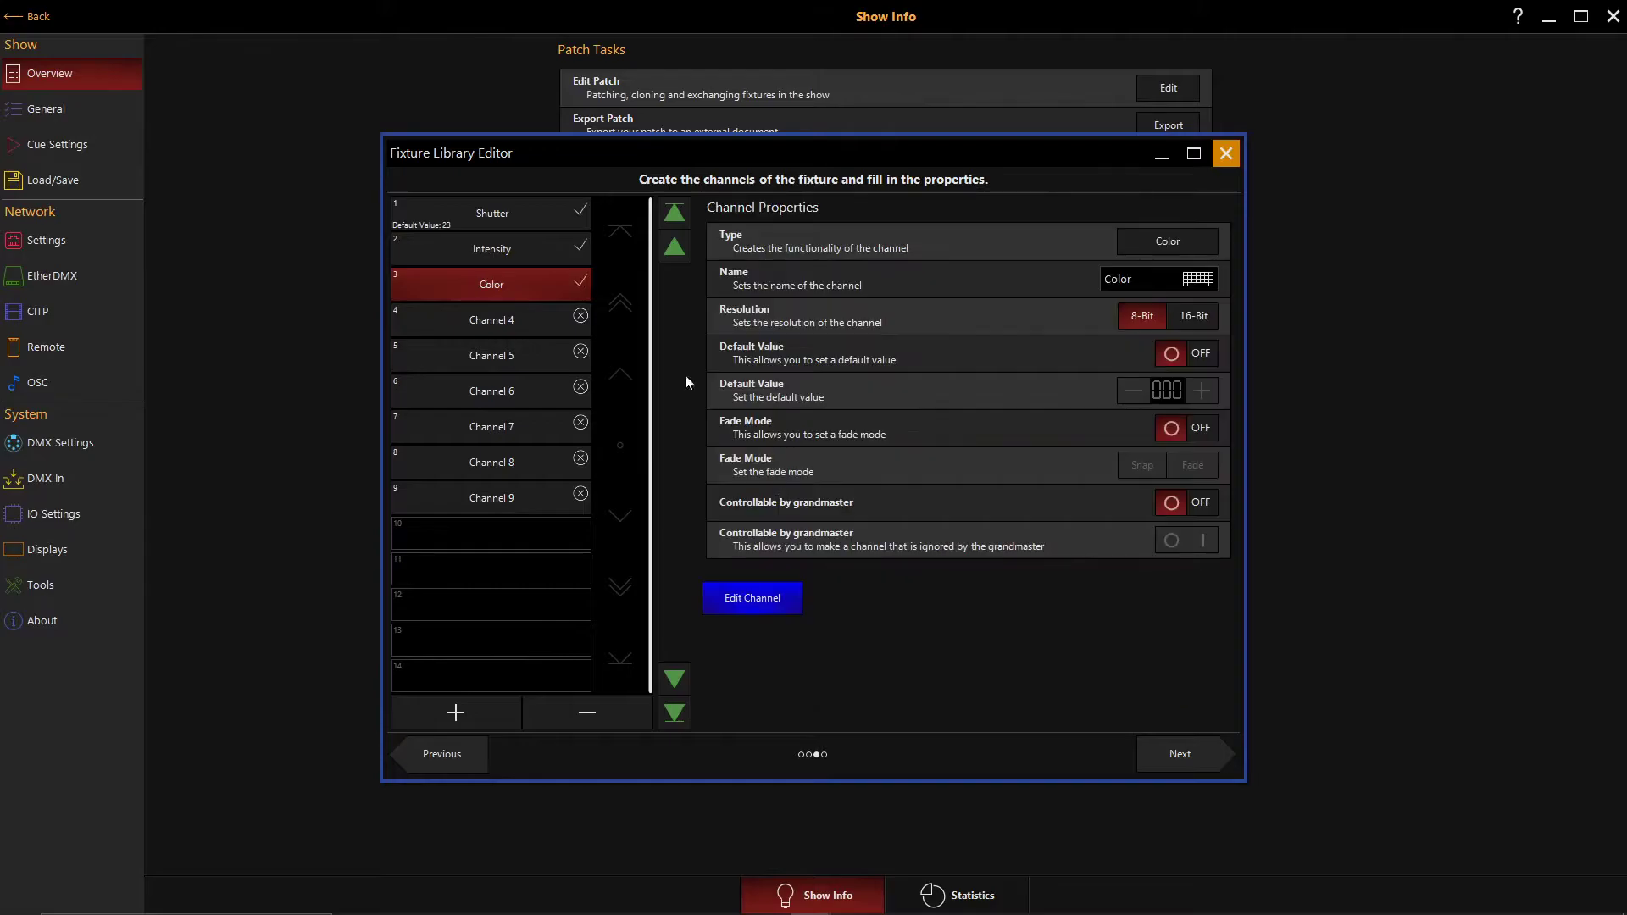
- Set channel 4's type to Gobo and channel 5's type to Gobo Rot
{"action": "left_click", "coordinate": [517, 317]}
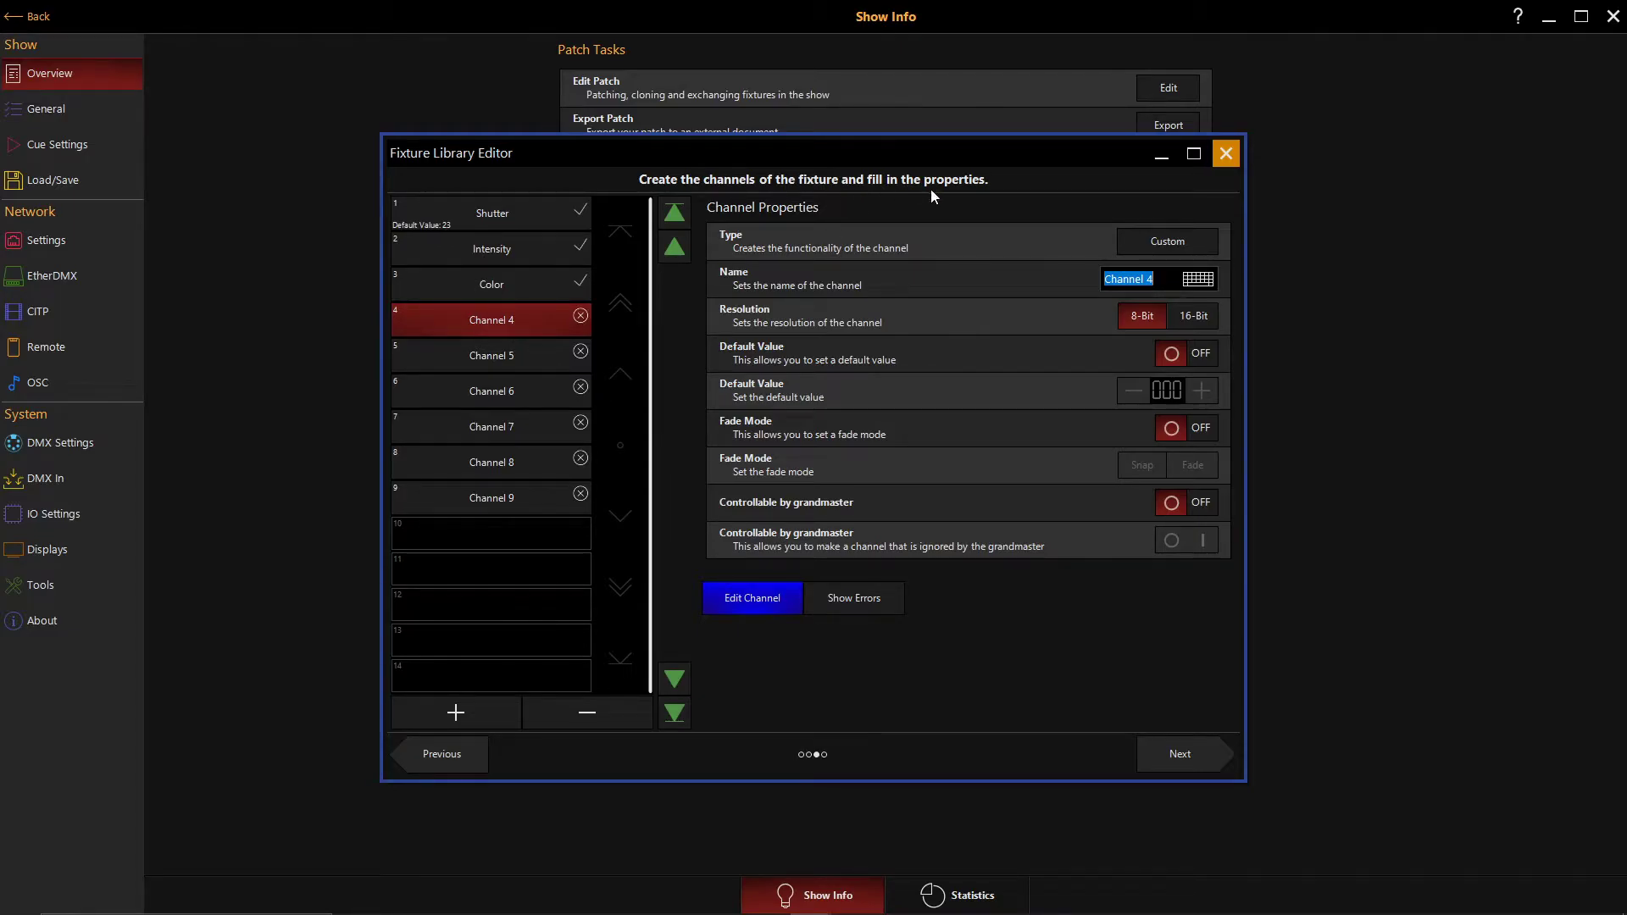
{"action": "left_click", "coordinate": [1154, 242]}
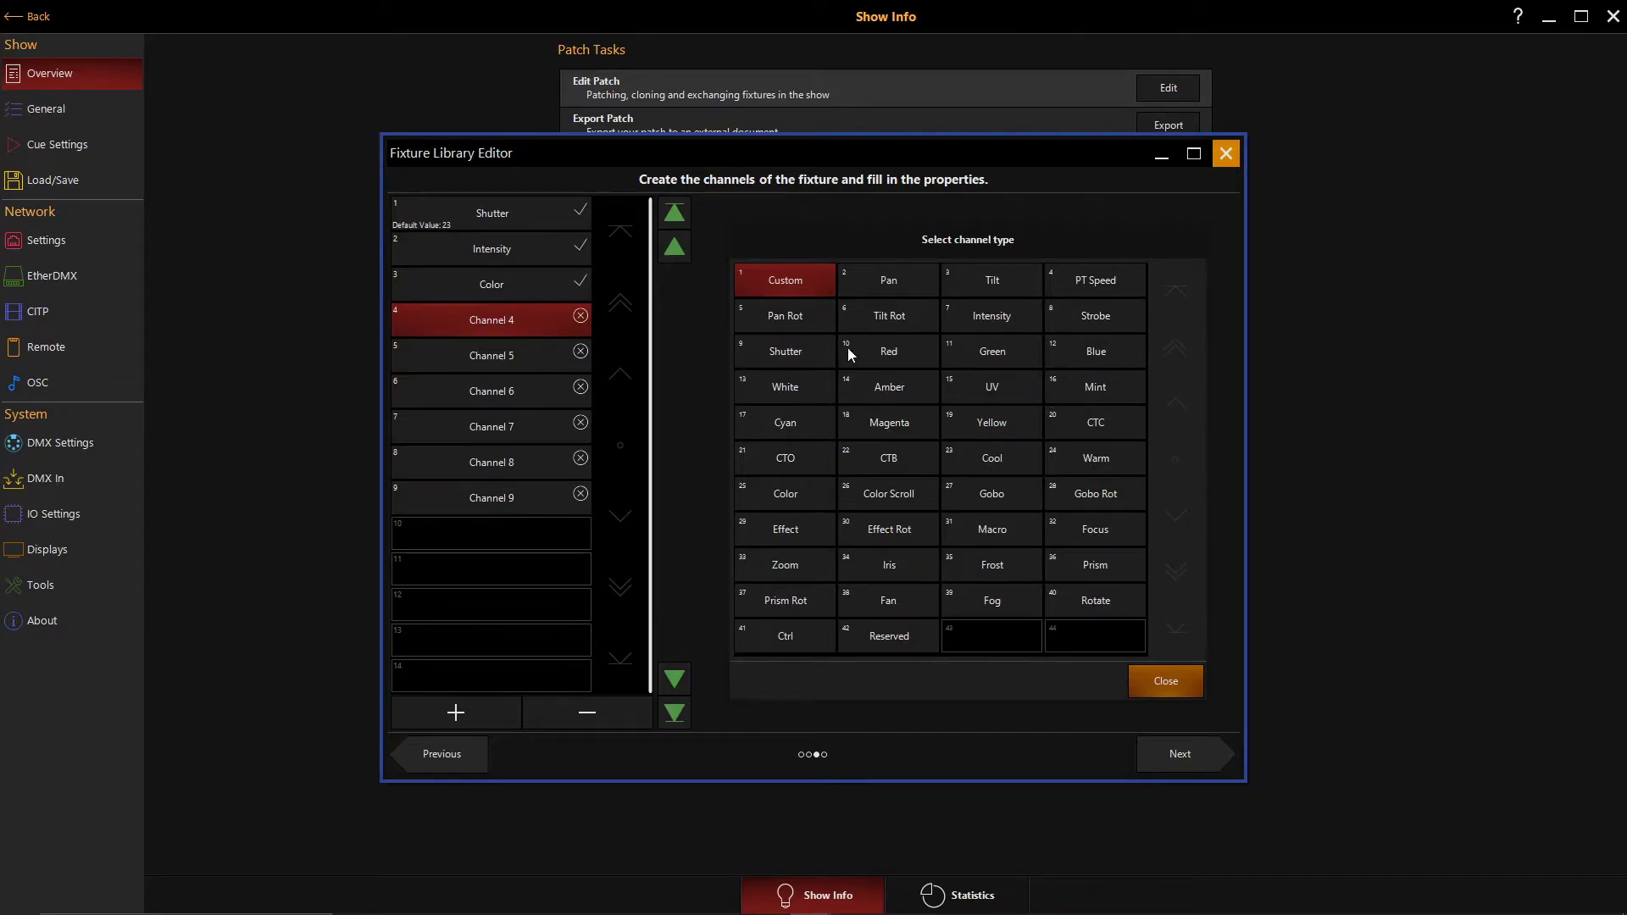
{"action": "left_click", "coordinate": [994, 491]}
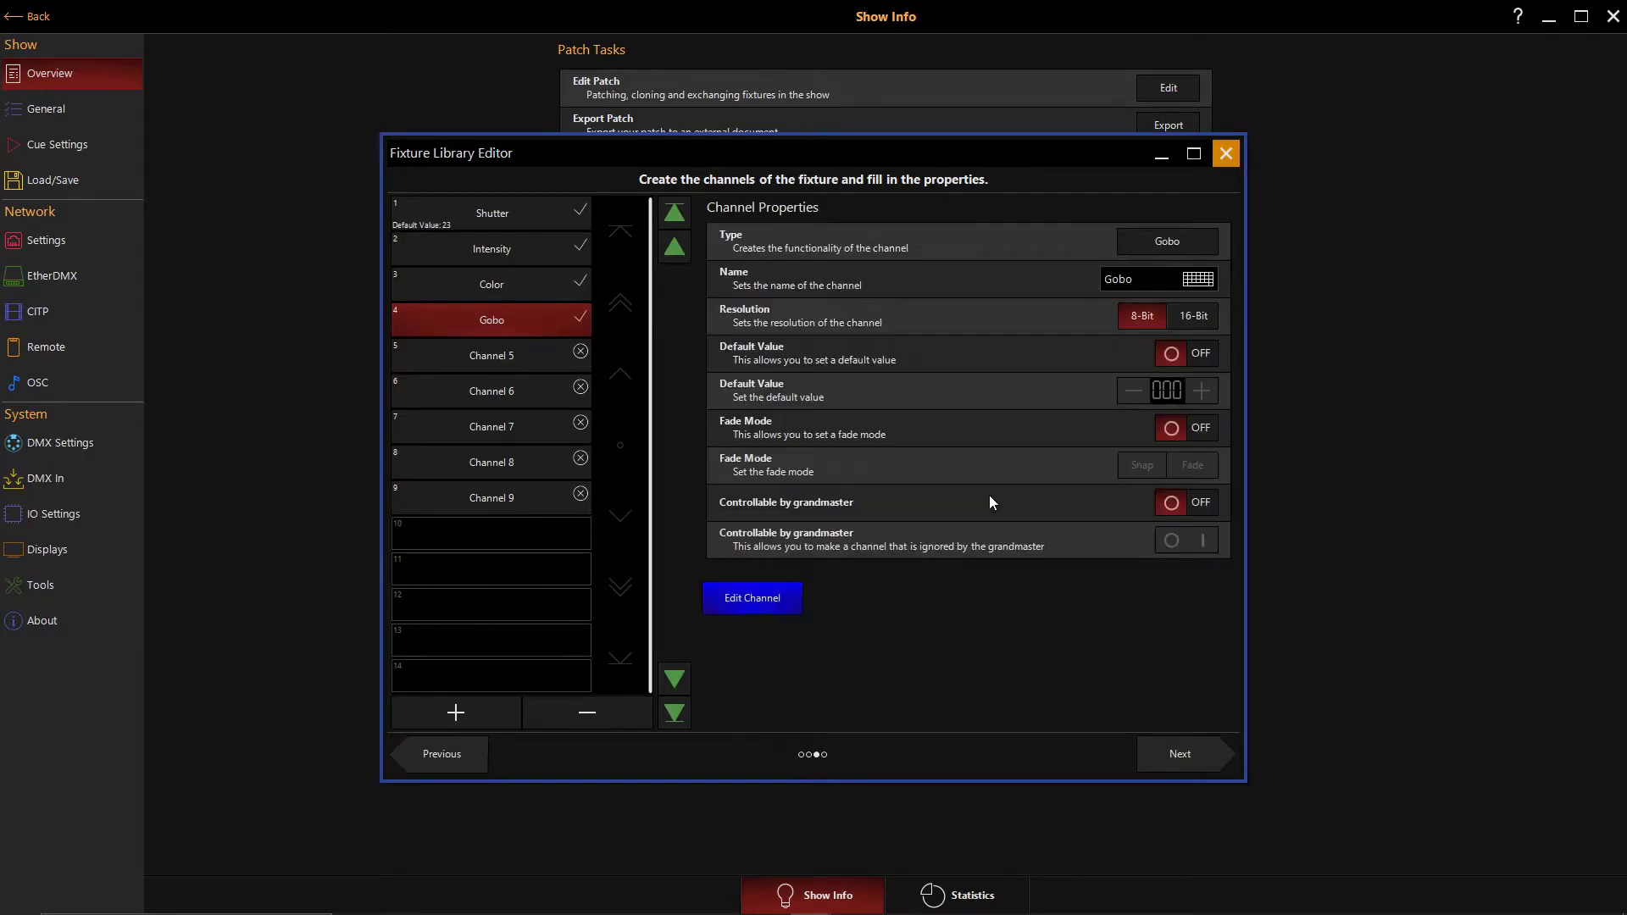
{"action": "left_click", "coordinate": [500, 357]}
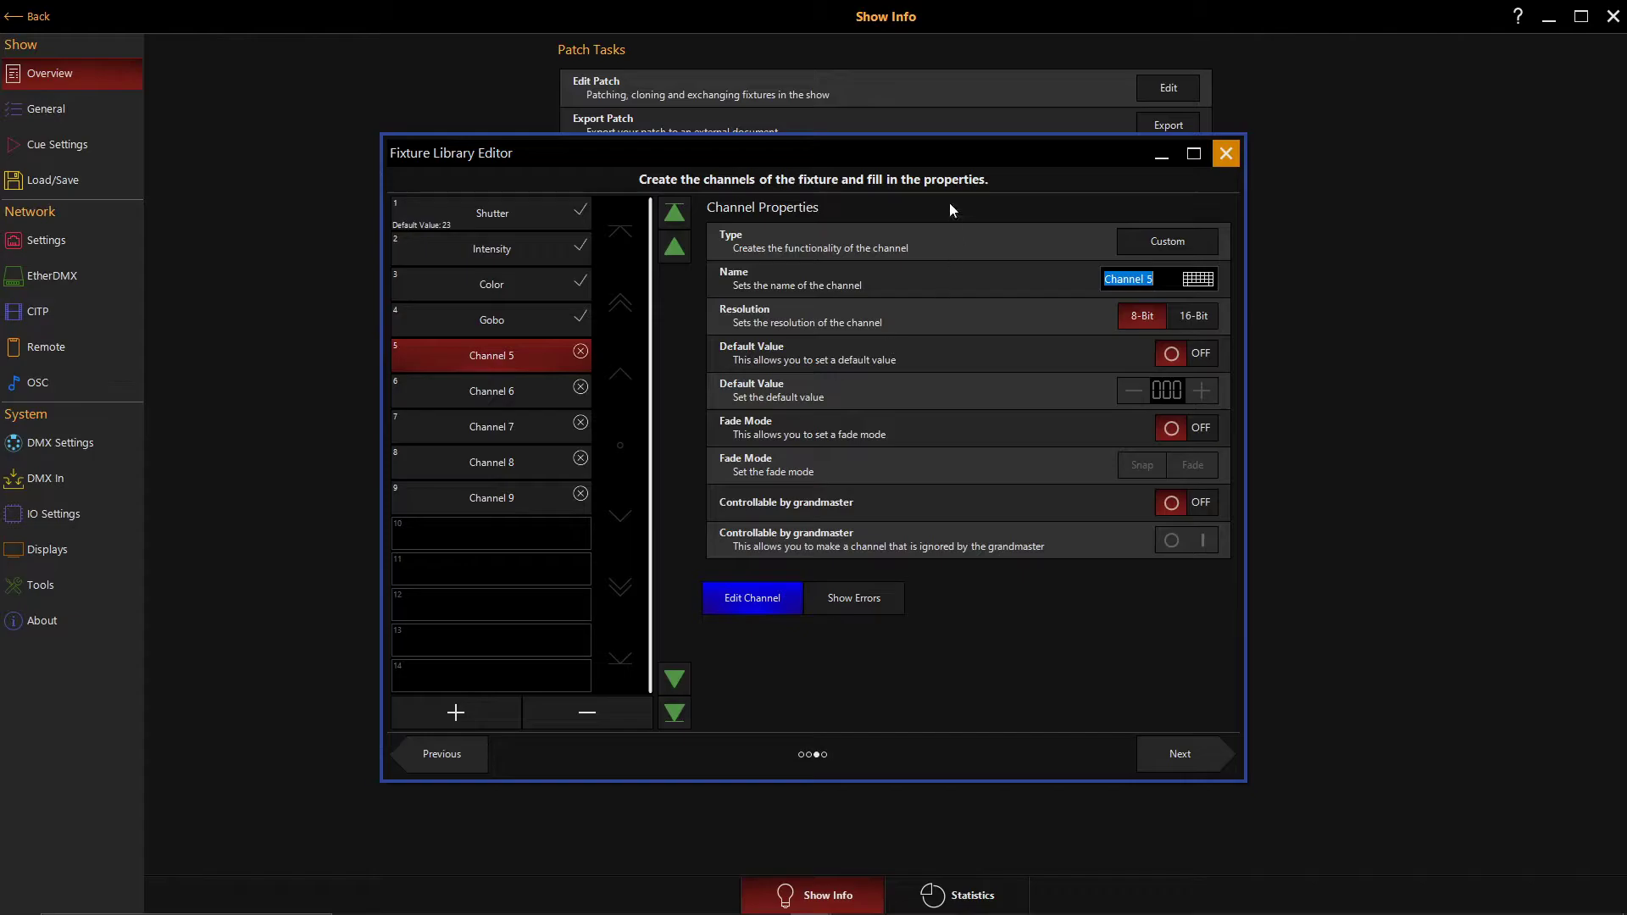
{"action": "left_click", "coordinate": [1161, 243]}
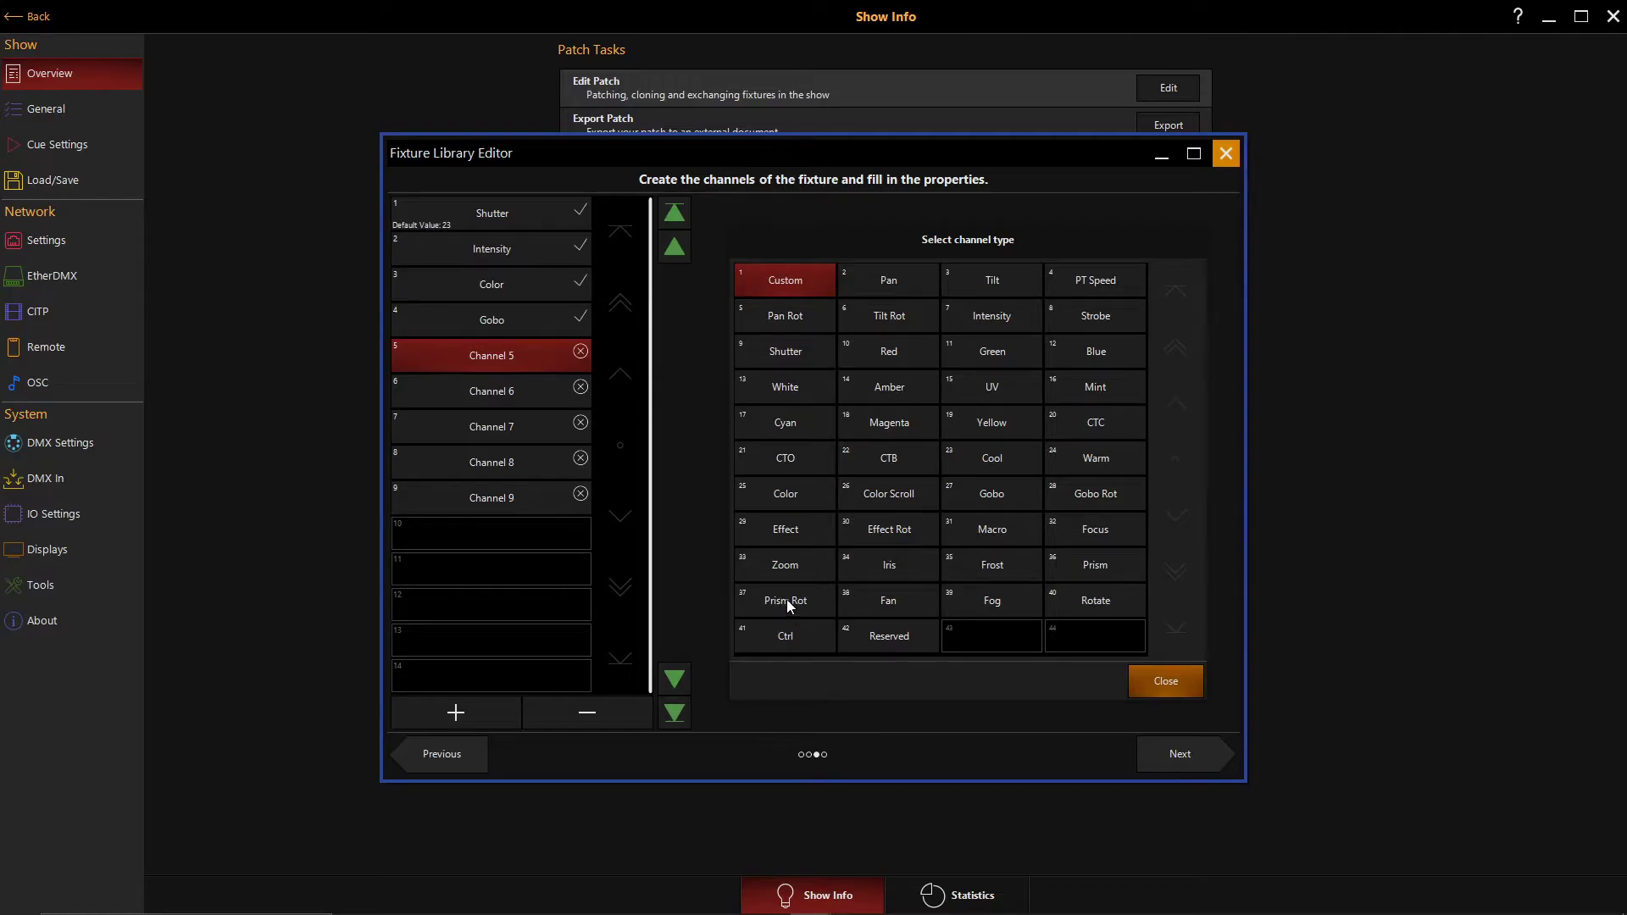
{"action": "left_click", "coordinate": [1088, 499]}
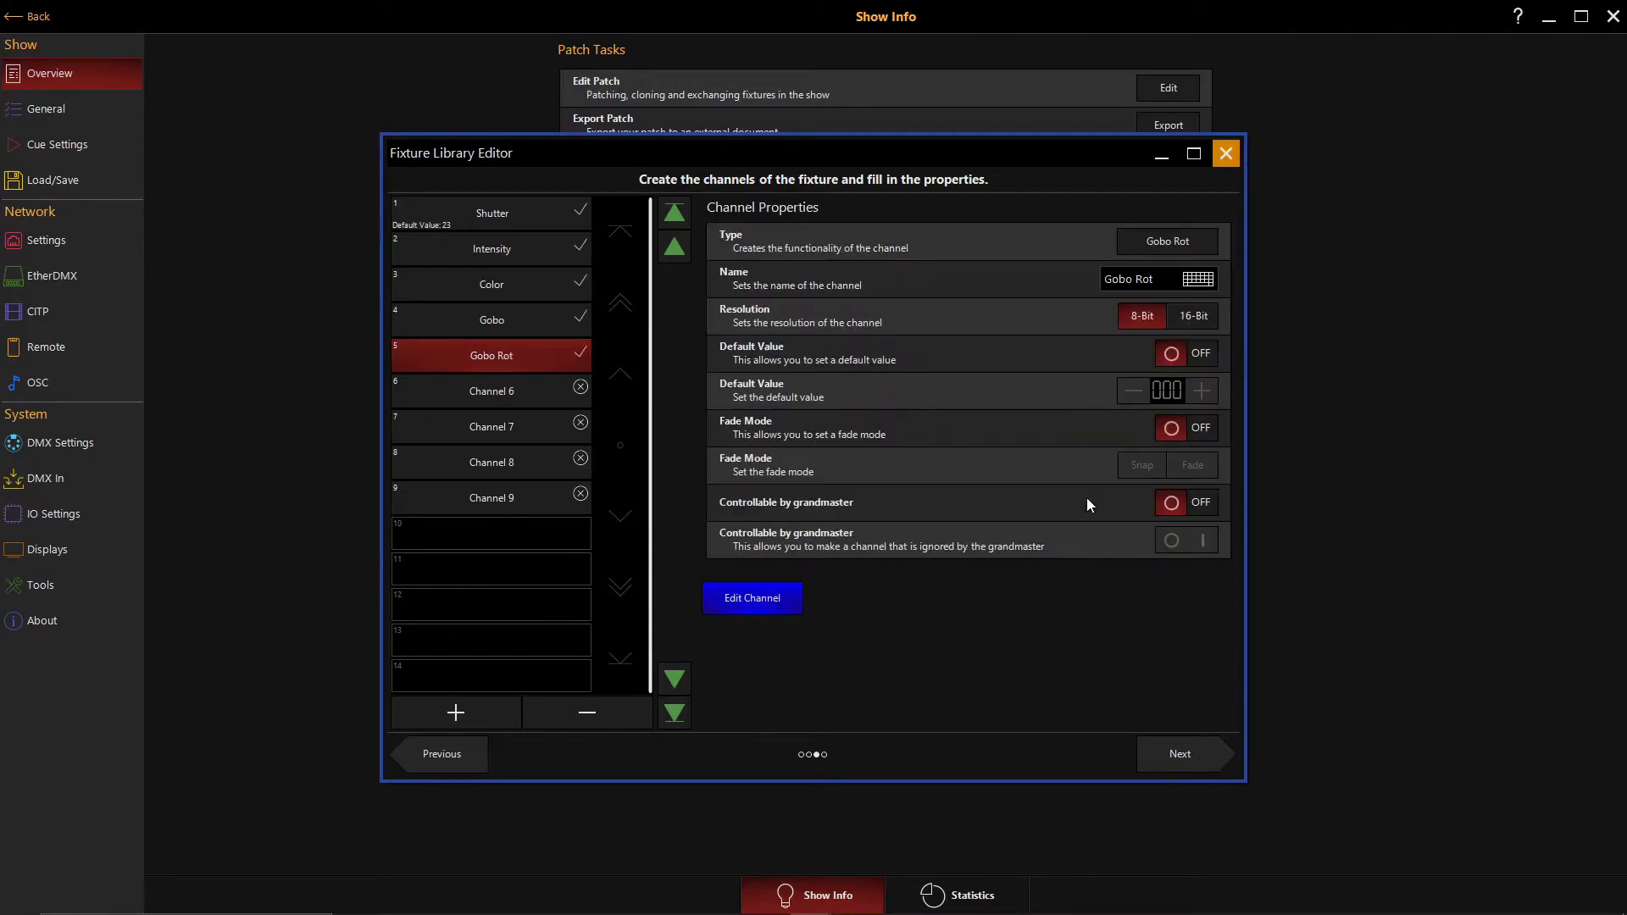
- Set channel 6's type to Focus and channel 7's type to Prism
{"action": "left_click", "coordinate": [444, 391]}
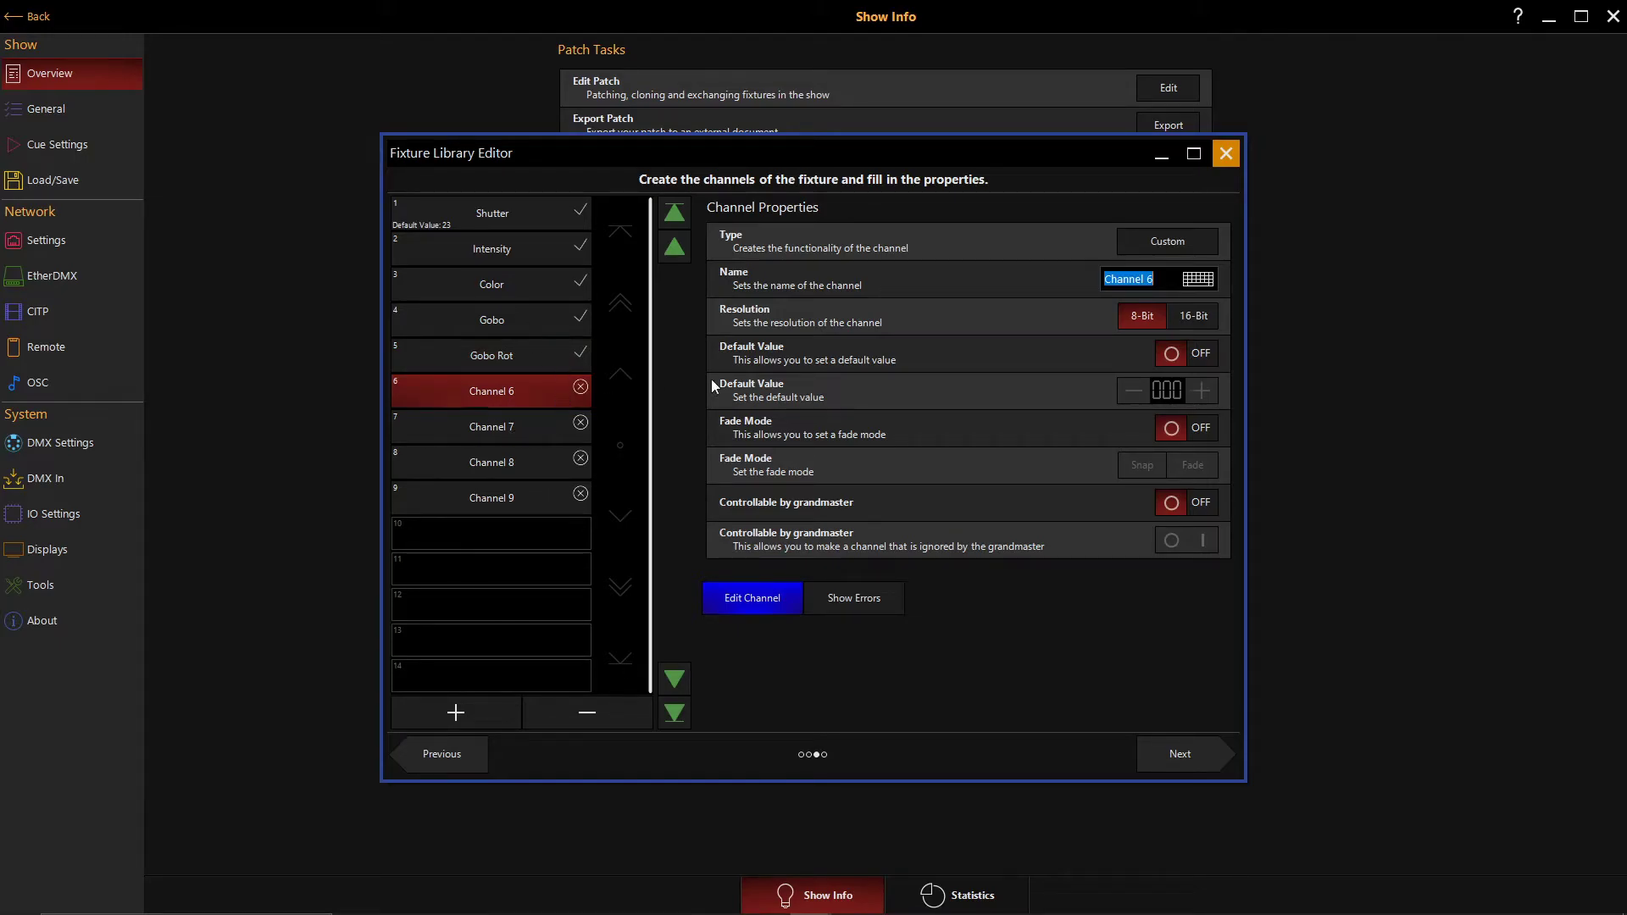
{"action": "left_click", "coordinate": [1178, 249]}
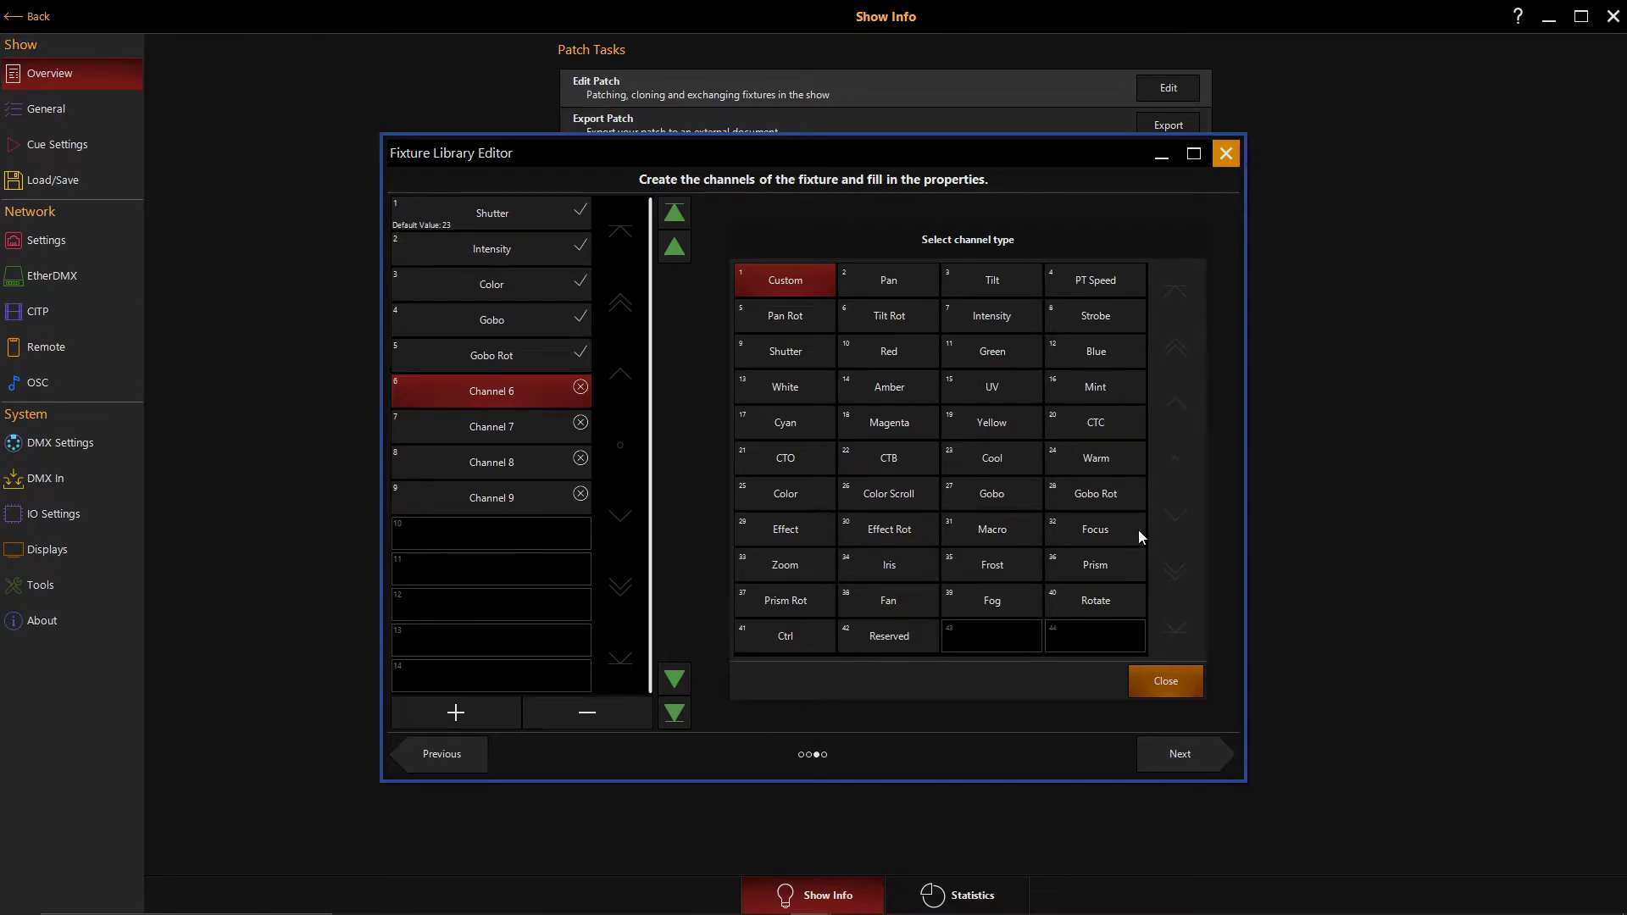
{"action": "left_click", "coordinate": [1110, 530]}
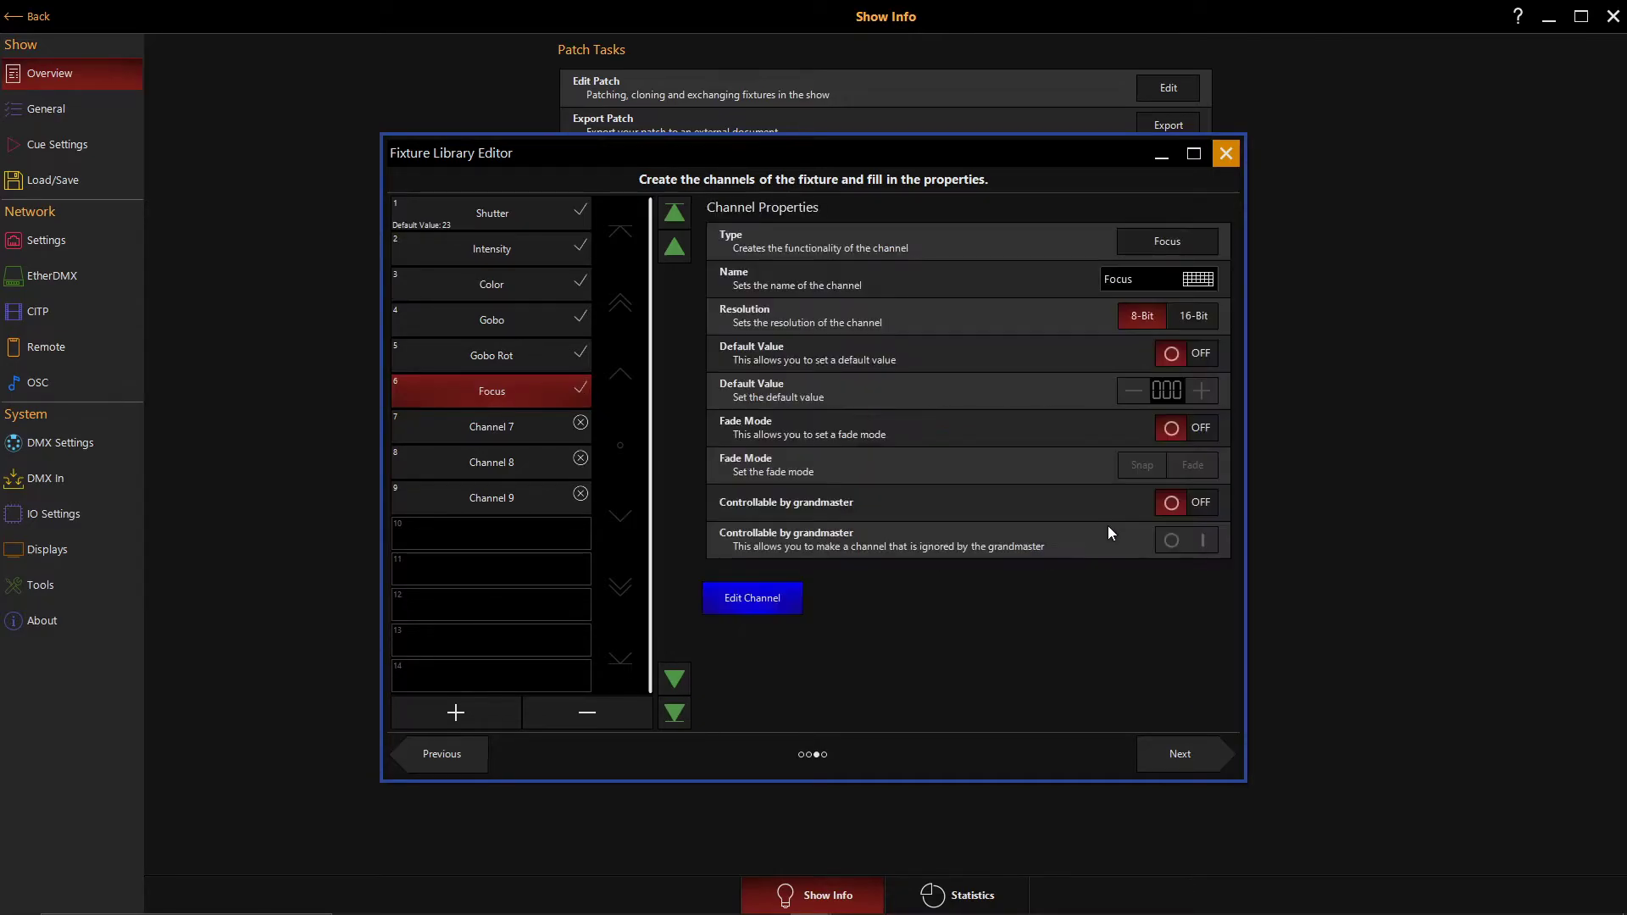
{"action": "left_click", "coordinate": [495, 426]}
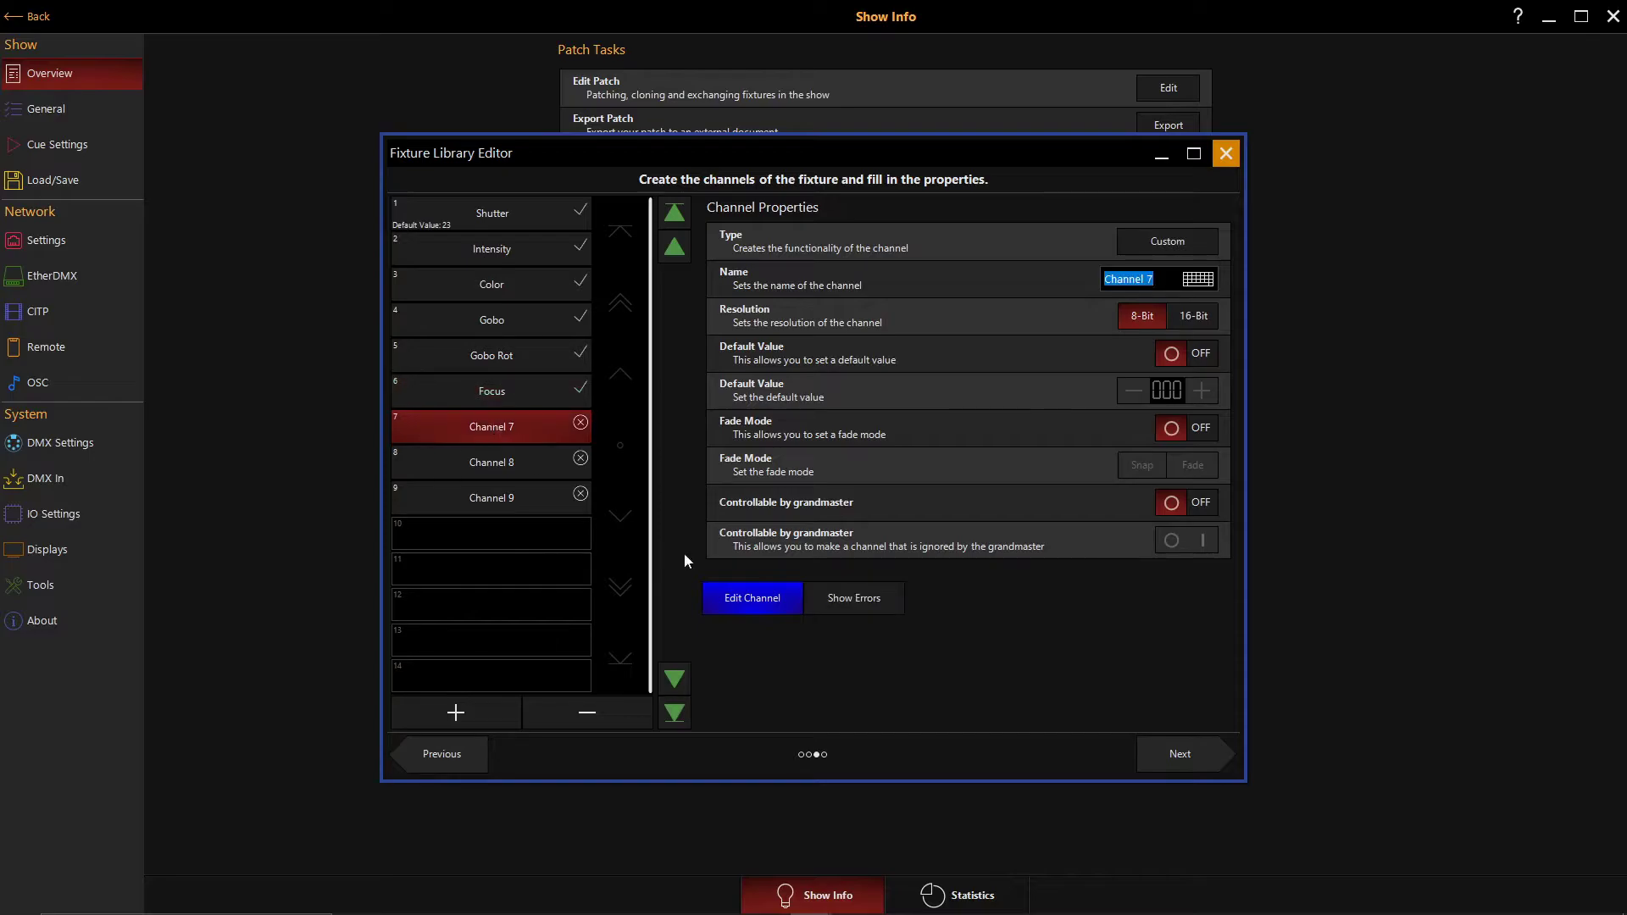
{"action": "left_click", "coordinate": [1156, 247]}
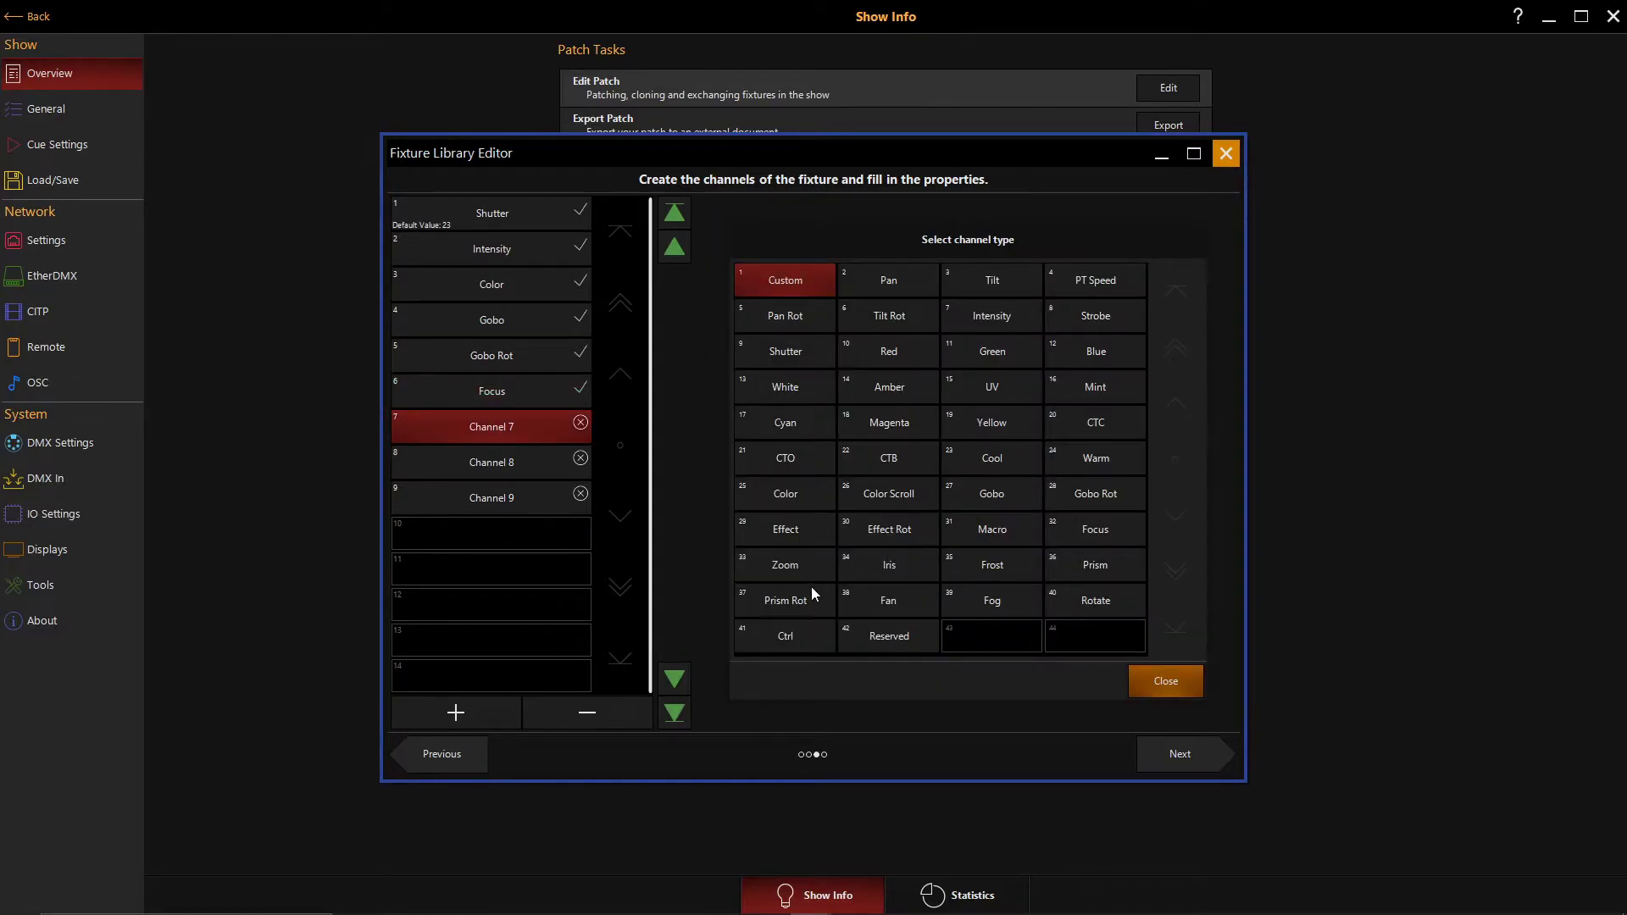
{"action": "left_click", "coordinate": [1101, 572]}
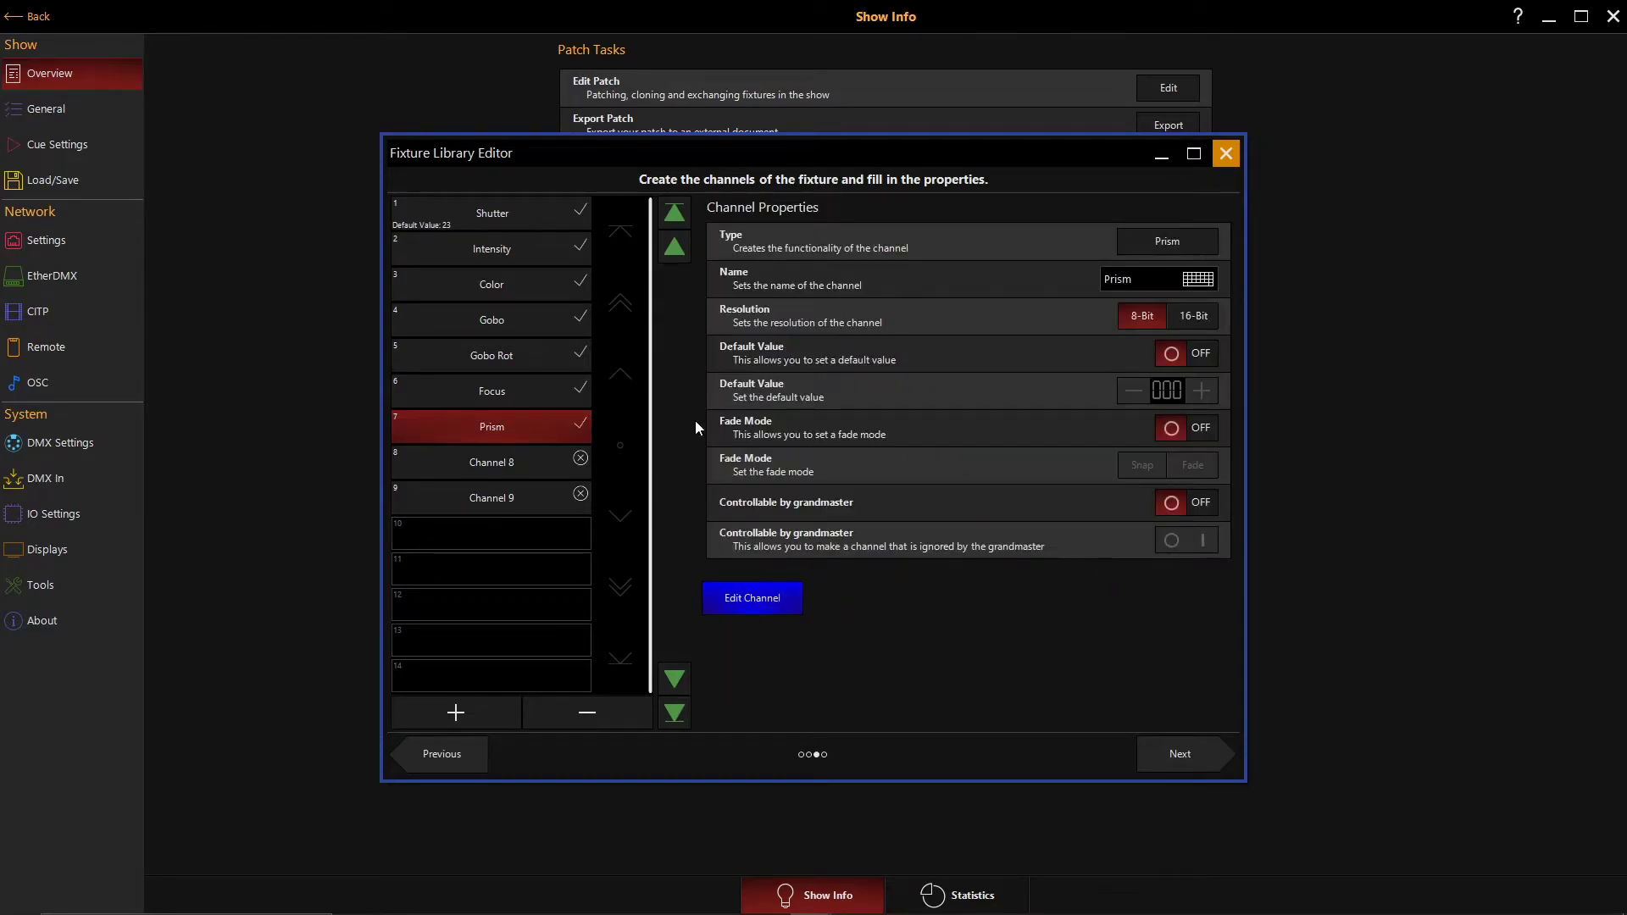
- Set channel 8's type to Pan
{"action": "left_click", "coordinate": [468, 468]}
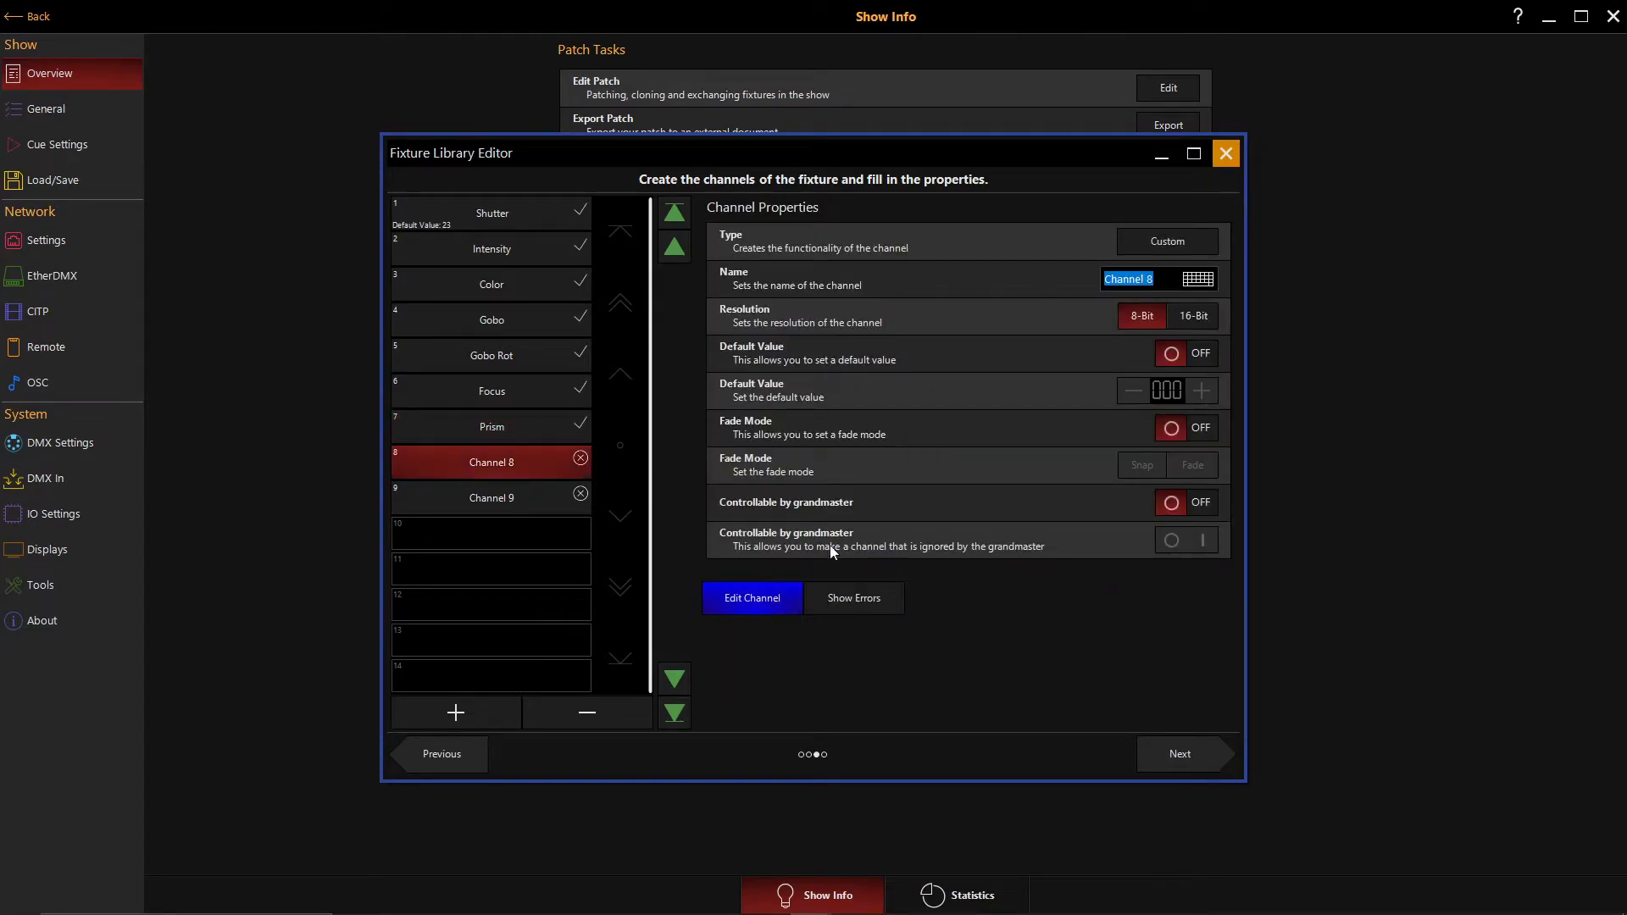
{"action": "left_click", "coordinate": [1167, 241]}
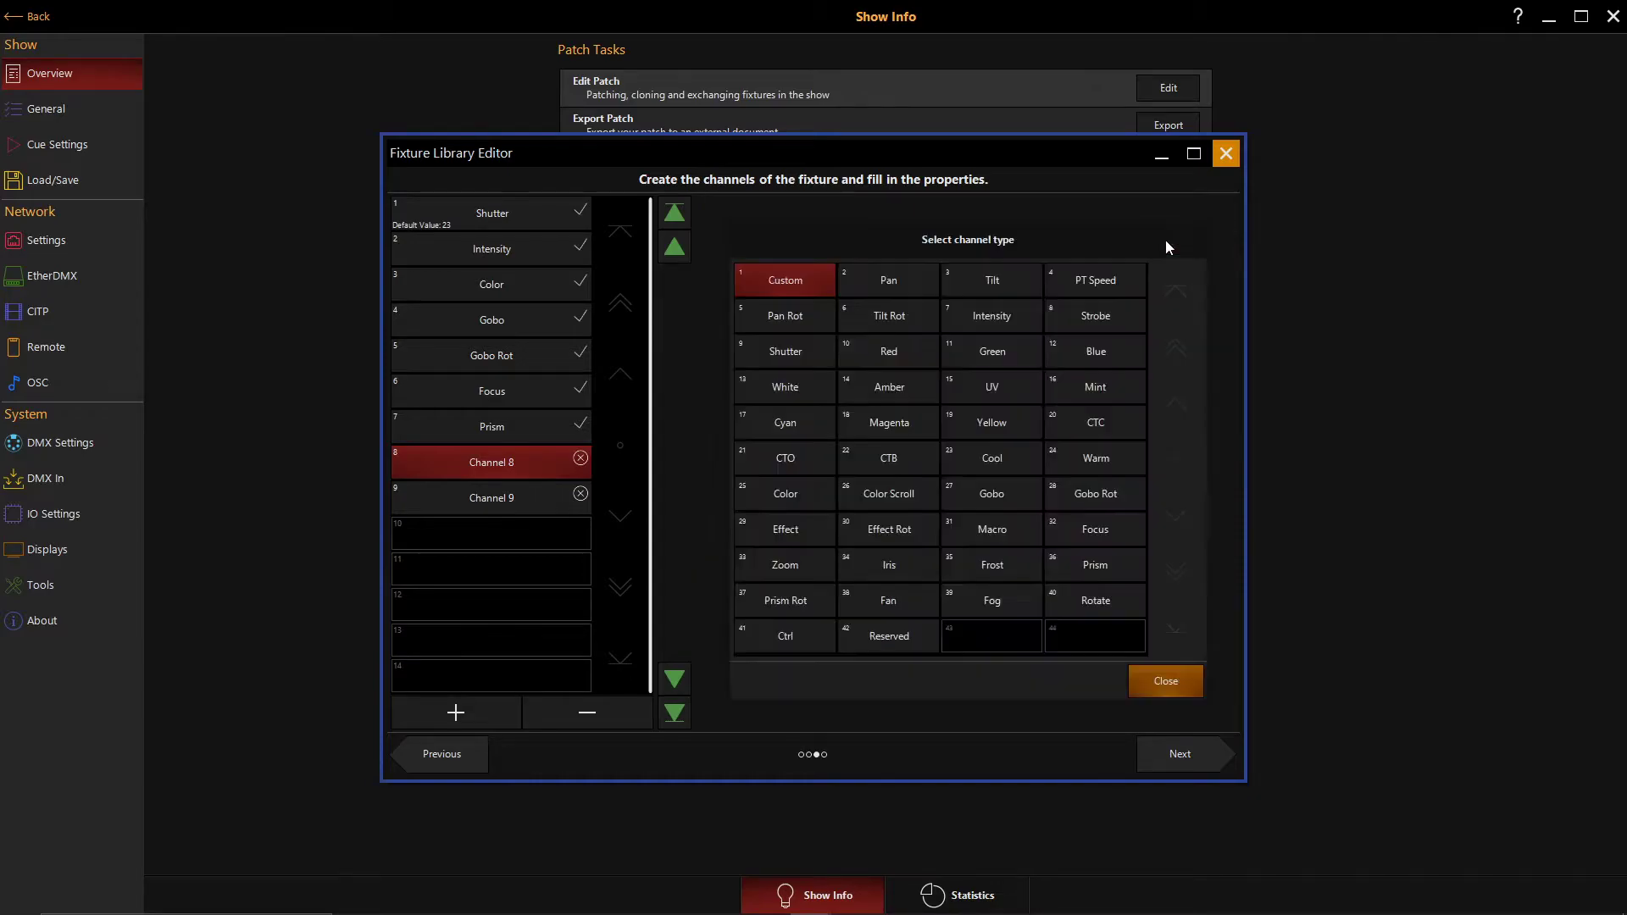
{"action": "left_click", "coordinate": [889, 274]}
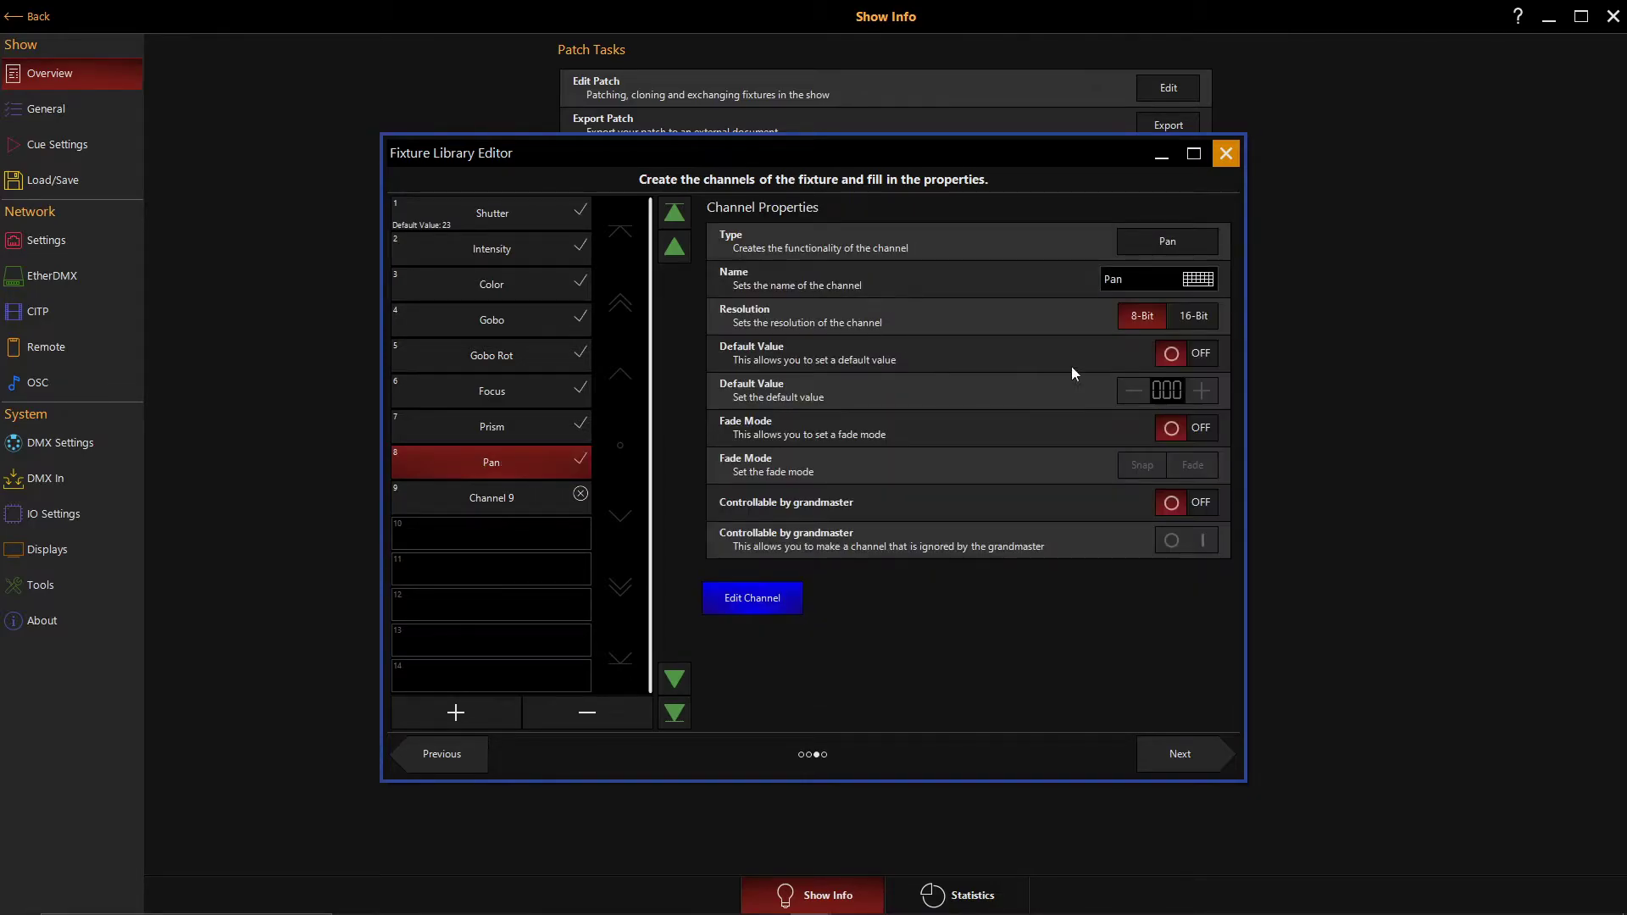
- Enable a default value for the Pan channel and set it to 128
{"action": "left_click", "coordinate": [1171, 355]}
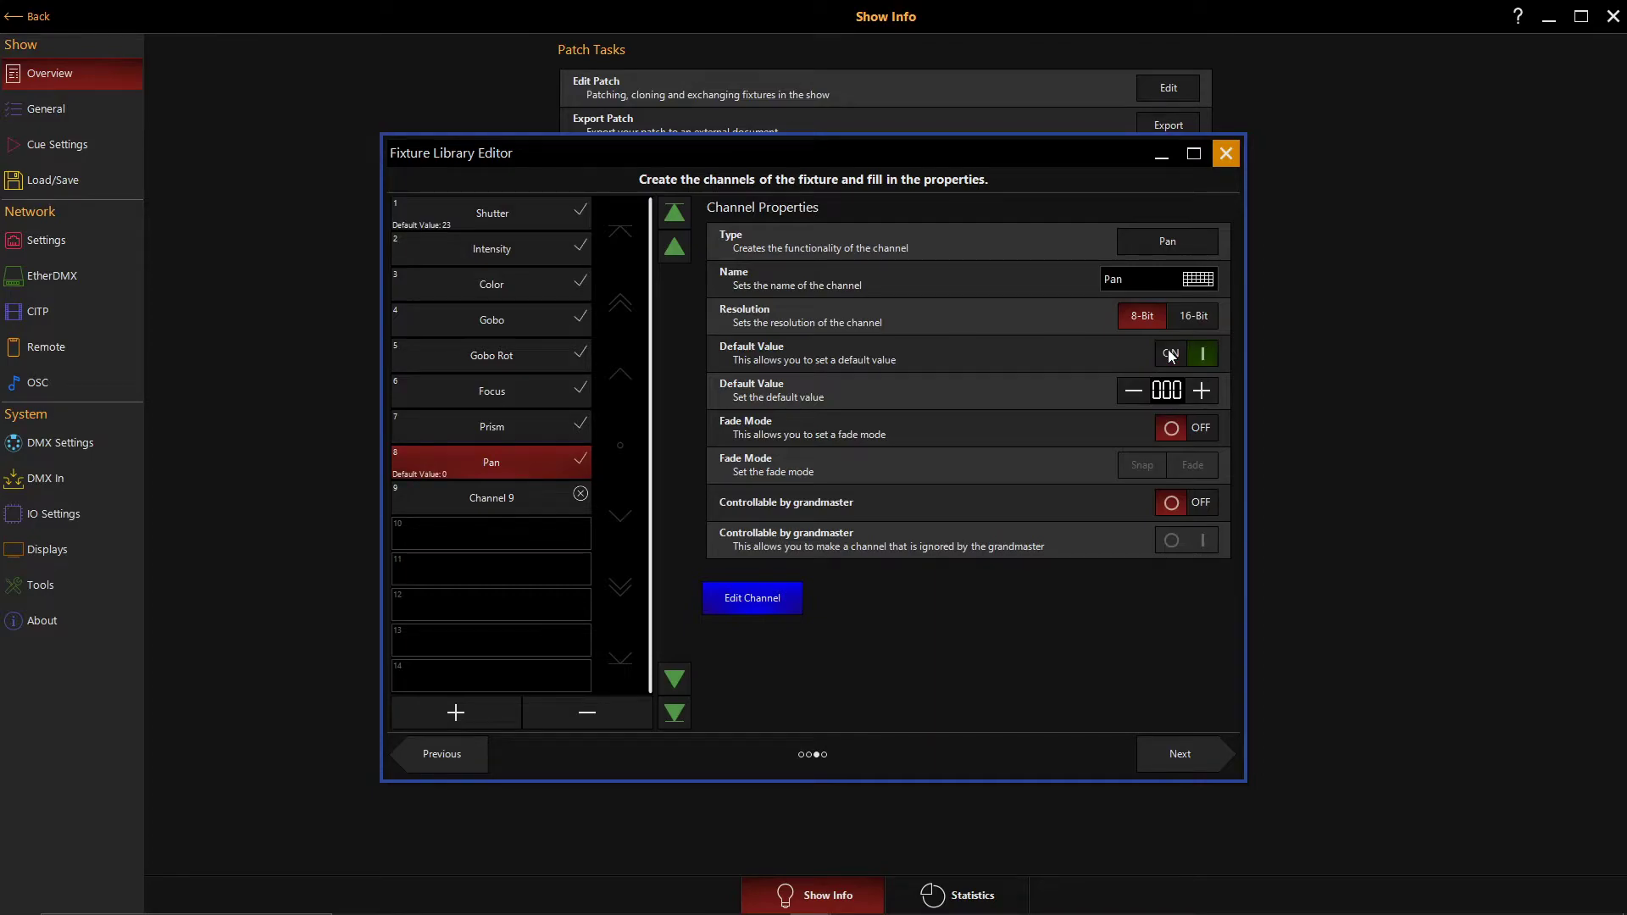
{"action": "left_click", "coordinate": [1177, 394]}
{"action": "left_click", "coordinate": [1066, 561]}
{"action": "left_click", "coordinate": [1132, 561]}
{"action": "left_click", "coordinate": [1132, 449]}
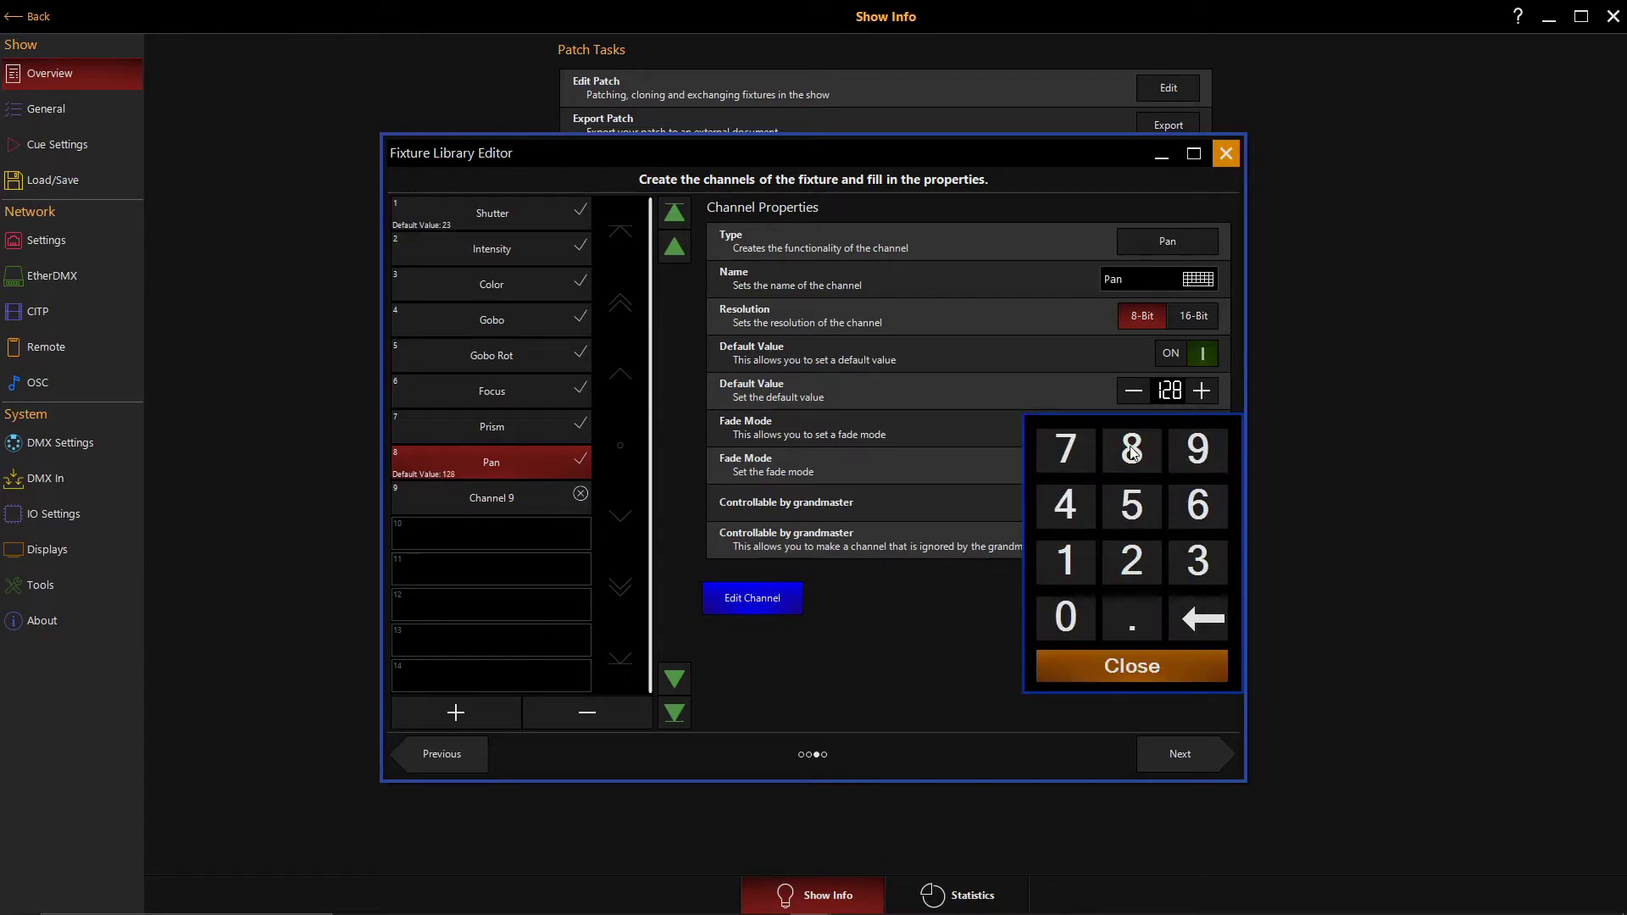
{"action": "left_click", "coordinate": [1130, 673]}
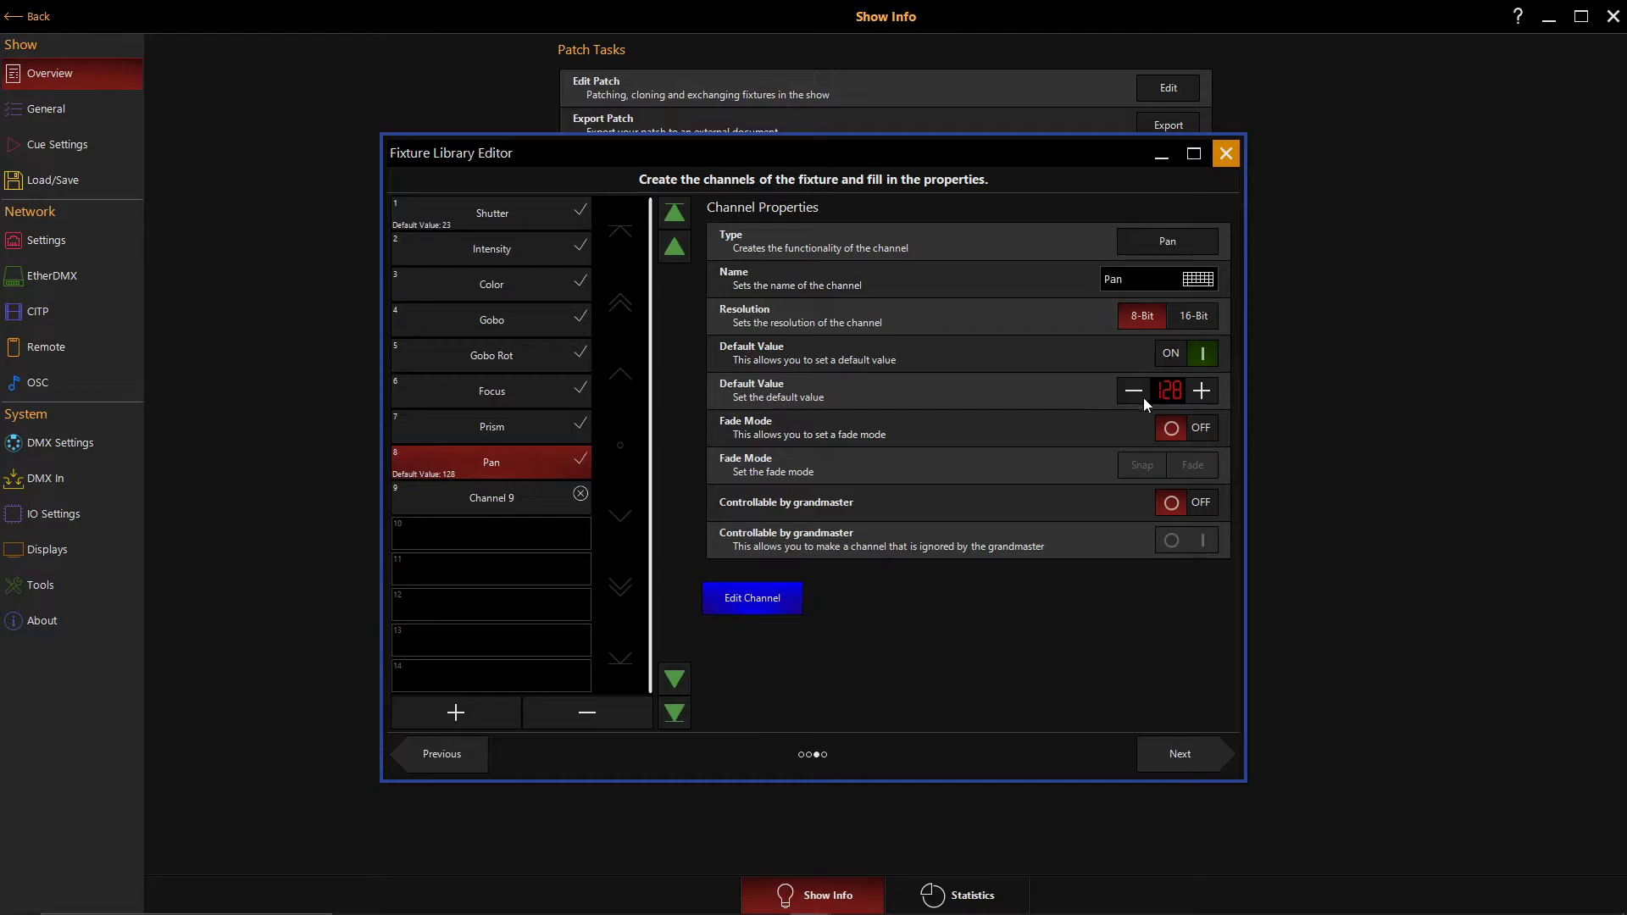
- Set channel 9's type to Tilt
{"action": "left_click", "coordinate": [515, 495]}
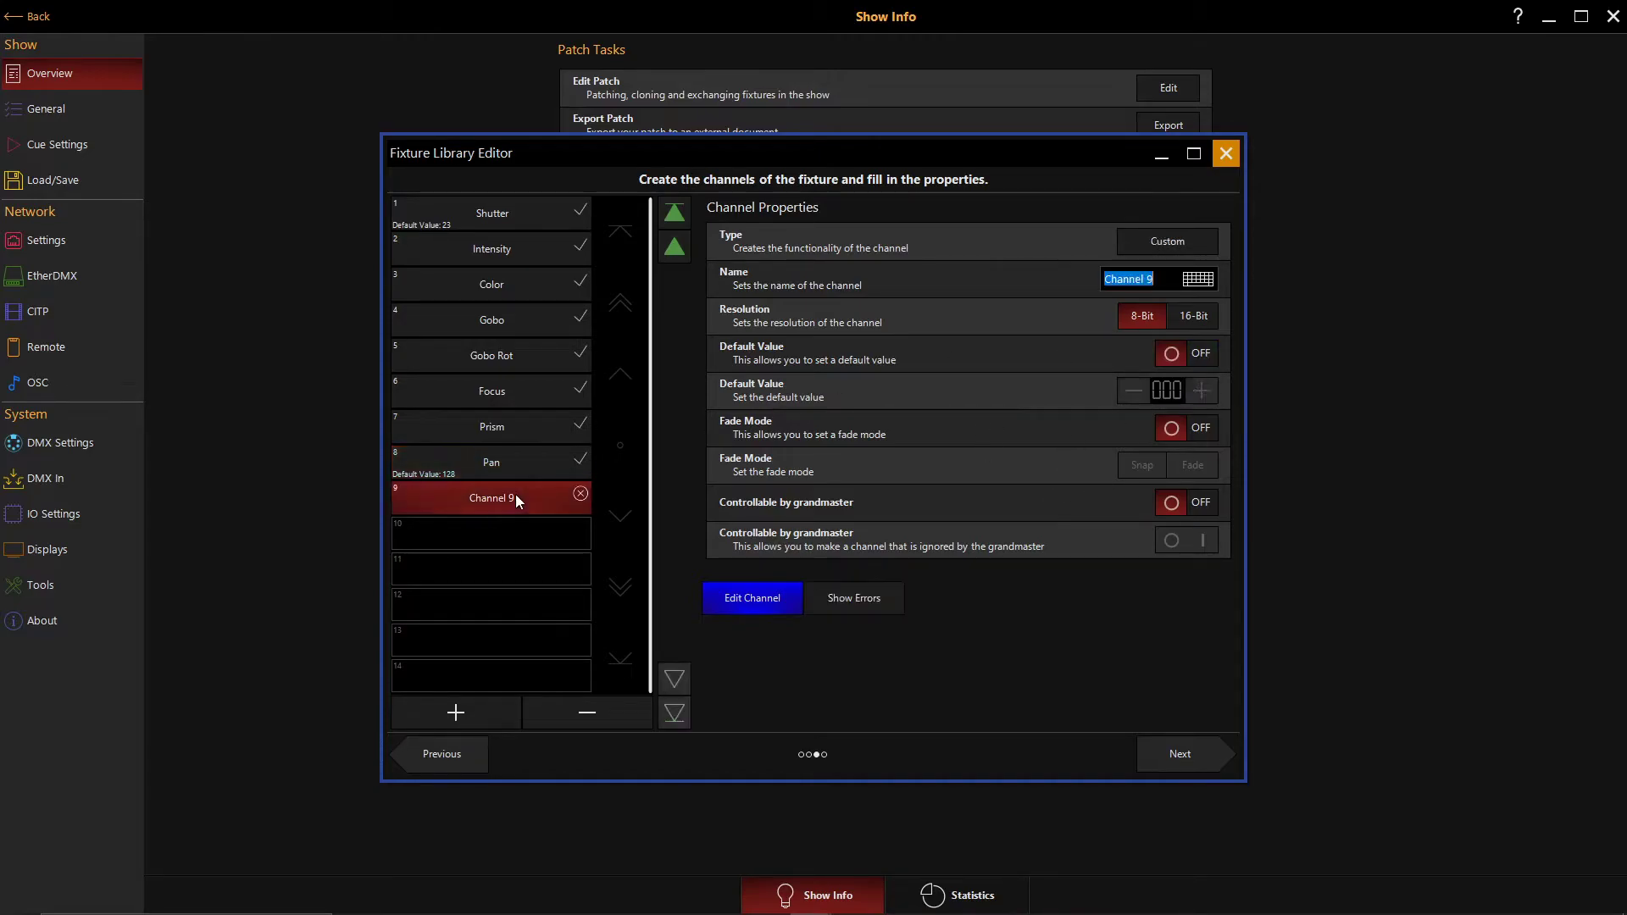
{"action": "left_click", "coordinate": [1172, 240]}
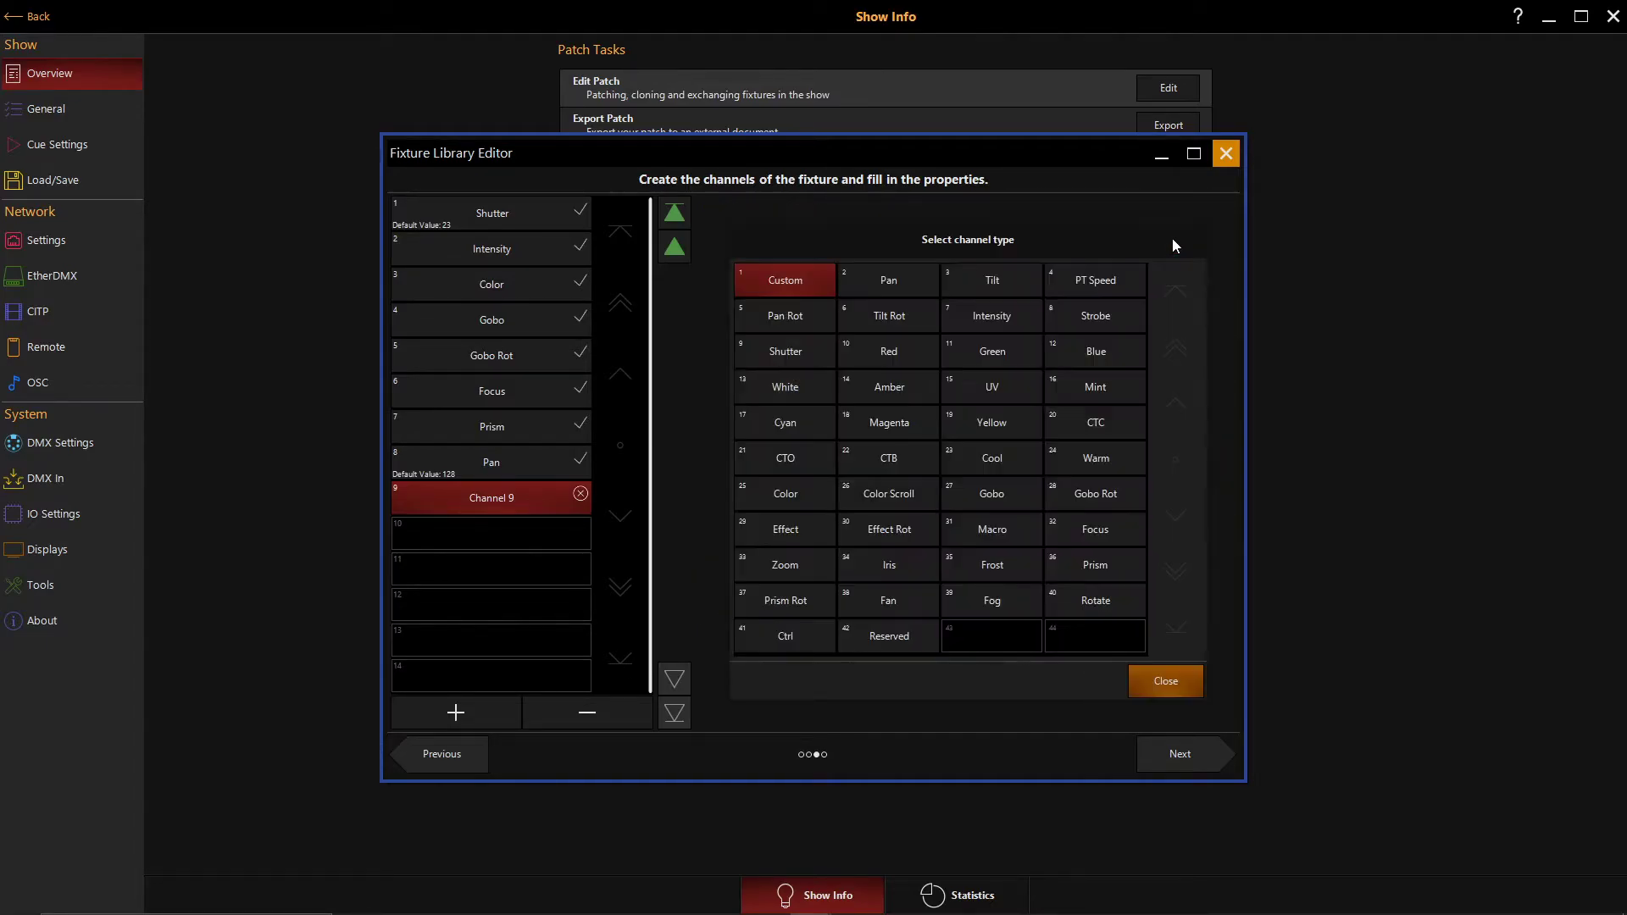
{"action": "left_click", "coordinate": [989, 270]}
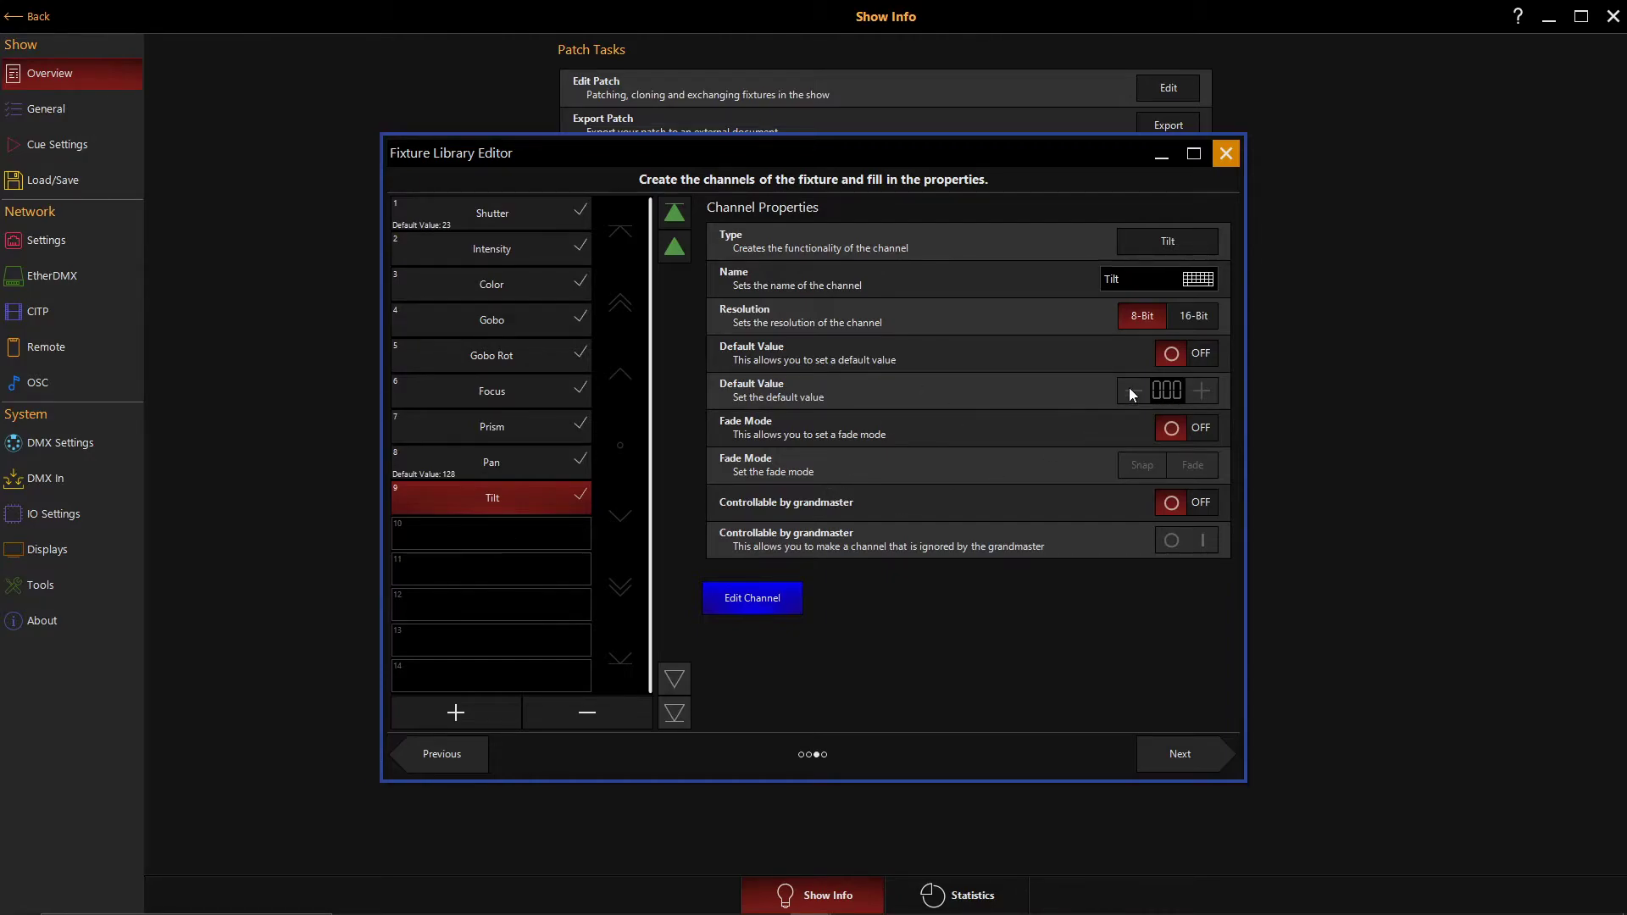
- Enable a default value for the Tilt channel and set it to 128
{"action": "left_click", "coordinate": [1171, 356]}
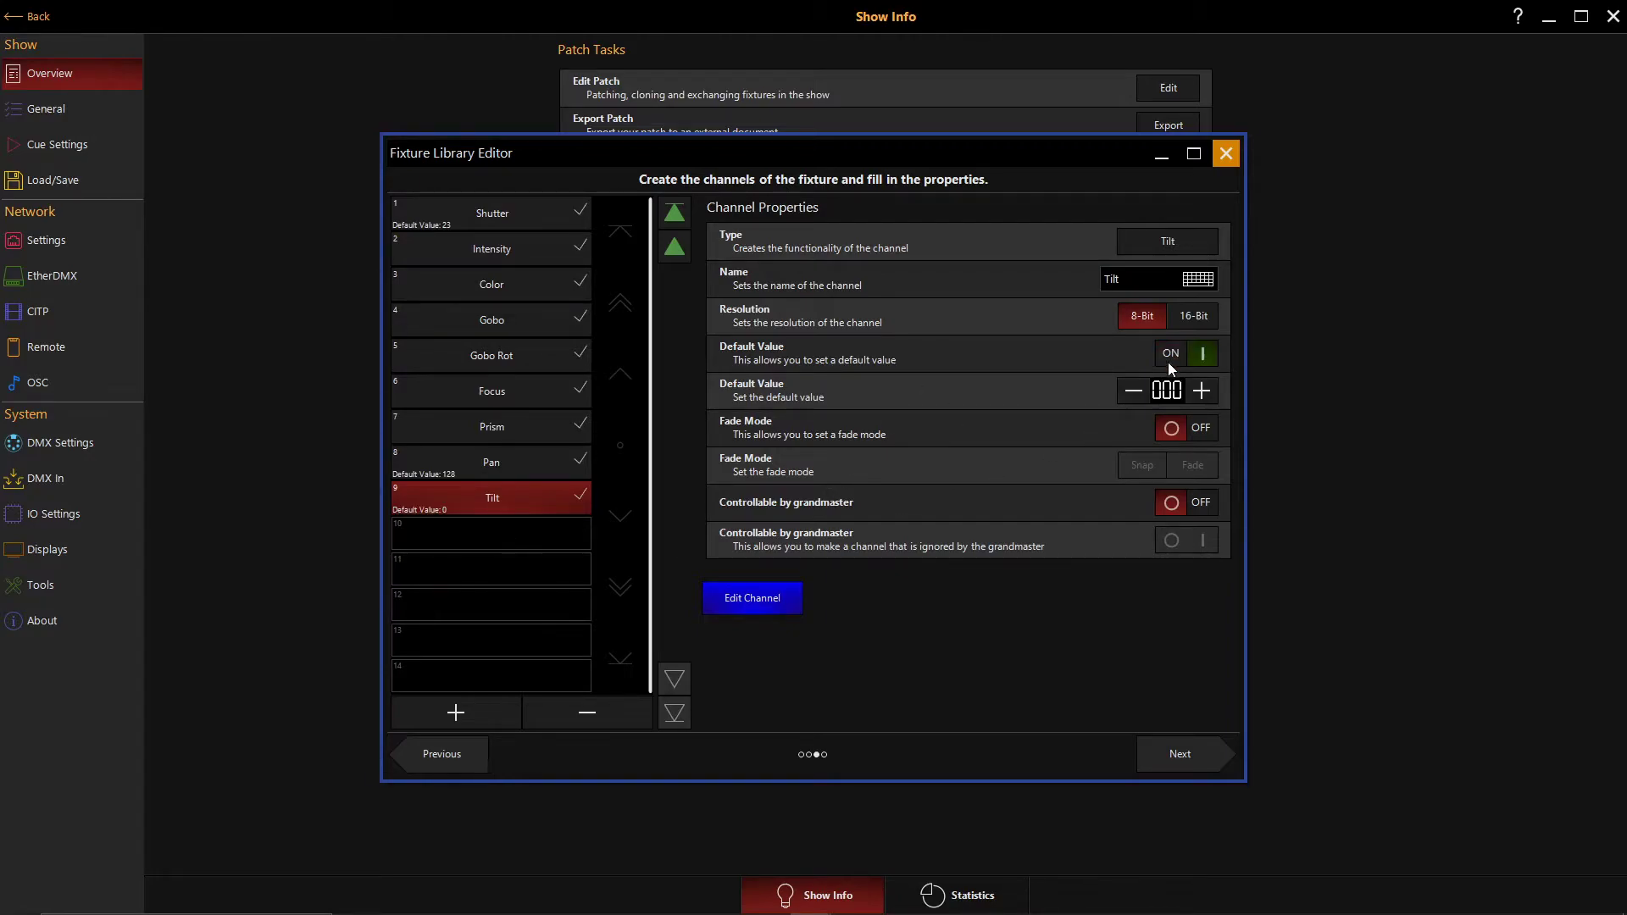
{"action": "left_click", "coordinate": [1167, 390]}
{"action": "left_click", "coordinate": [1074, 568]}
{"action": "left_click", "coordinate": [1133, 566]}
{"action": "left_click", "coordinate": [1135, 458]}
{"action": "left_click", "coordinate": [1220, 625]}
{"action": "left_click", "coordinate": [1074, 562]}
{"action": "left_click", "coordinate": [1141, 565]}
{"action": "left_click", "coordinate": [1132, 451]}
{"action": "left_click", "coordinate": [1073, 564]}
{"action": "left_click", "coordinate": [1124, 562]}
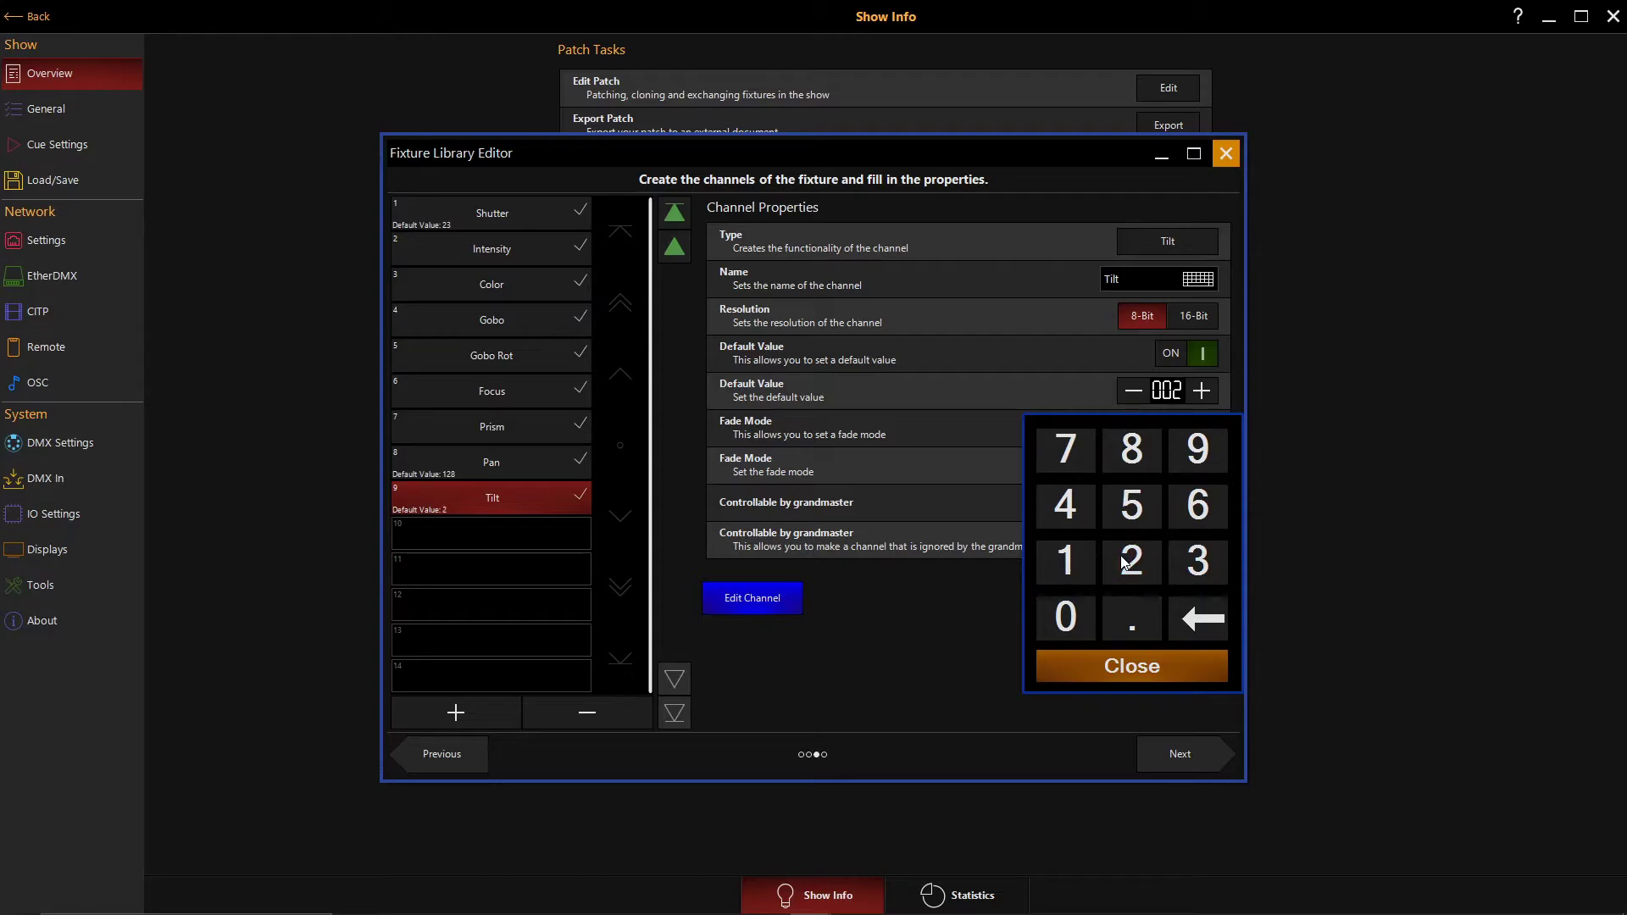
{"action": "left_click", "coordinate": [1076, 567]}
{"action": "left_click", "coordinate": [1076, 567]}
{"action": "left_click", "coordinate": [1135, 569]}
{"action": "left_click", "coordinate": [1189, 619]}
{"action": "left_click", "coordinate": [1132, 560]}
{"action": "left_click", "coordinate": [1132, 449]}
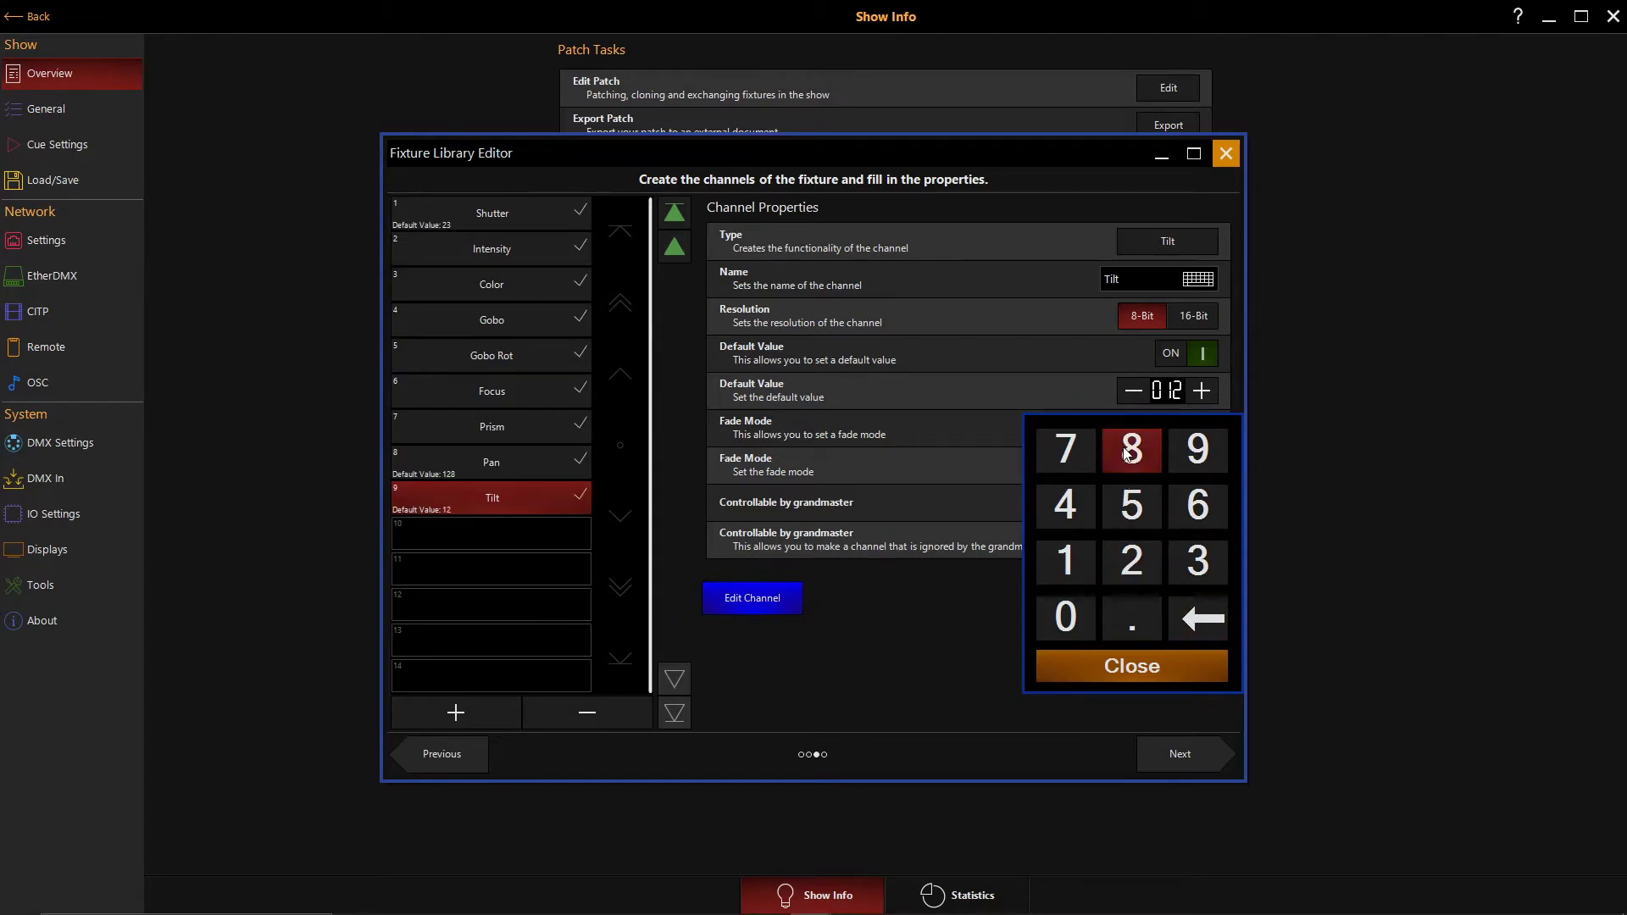
{"action": "left_click", "coordinate": [1132, 669]}
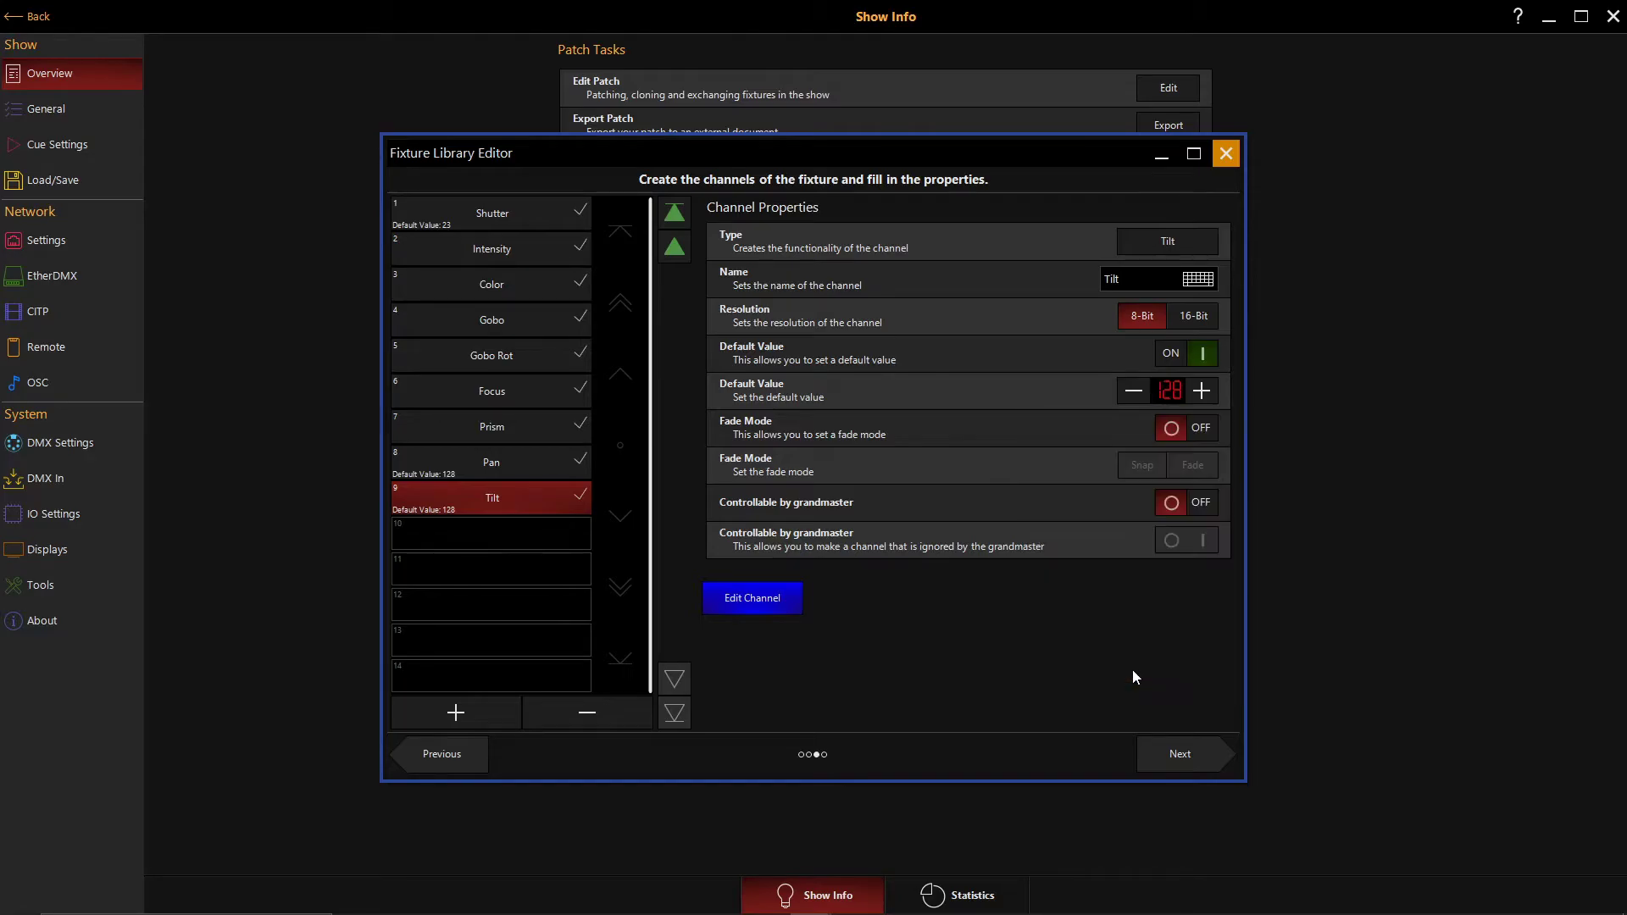
- Save the finished Martin Mac250 Basic fixture to the library and close the Fixture Library Editor
{"action": "left_click", "coordinate": [1175, 758]}
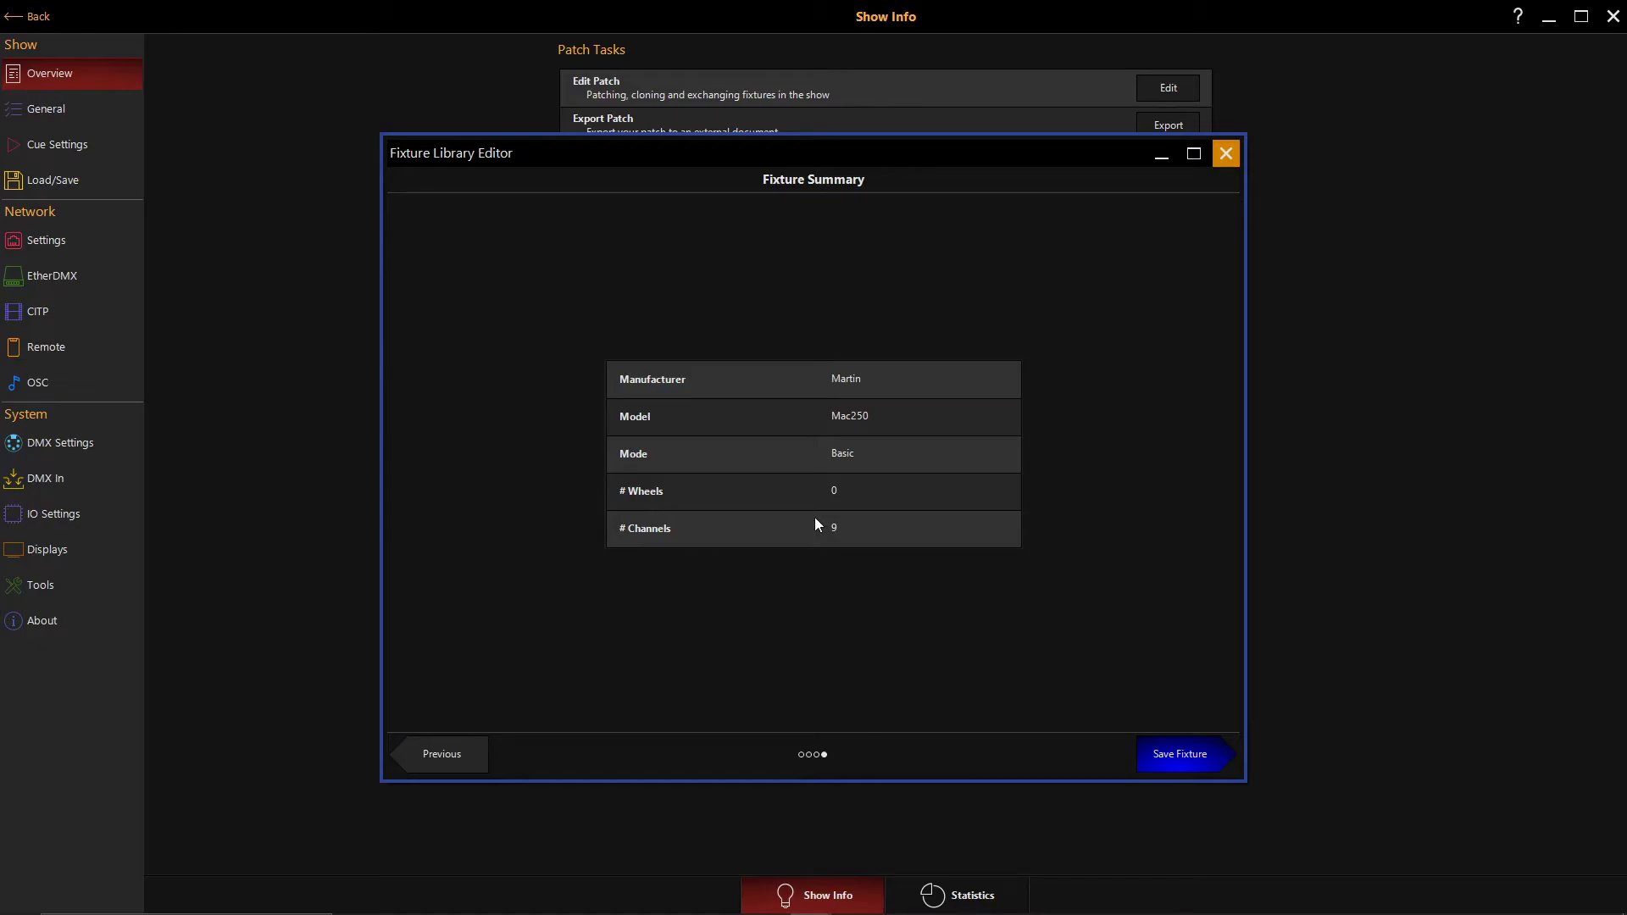
{"action": "left_click", "coordinate": [1176, 758]}
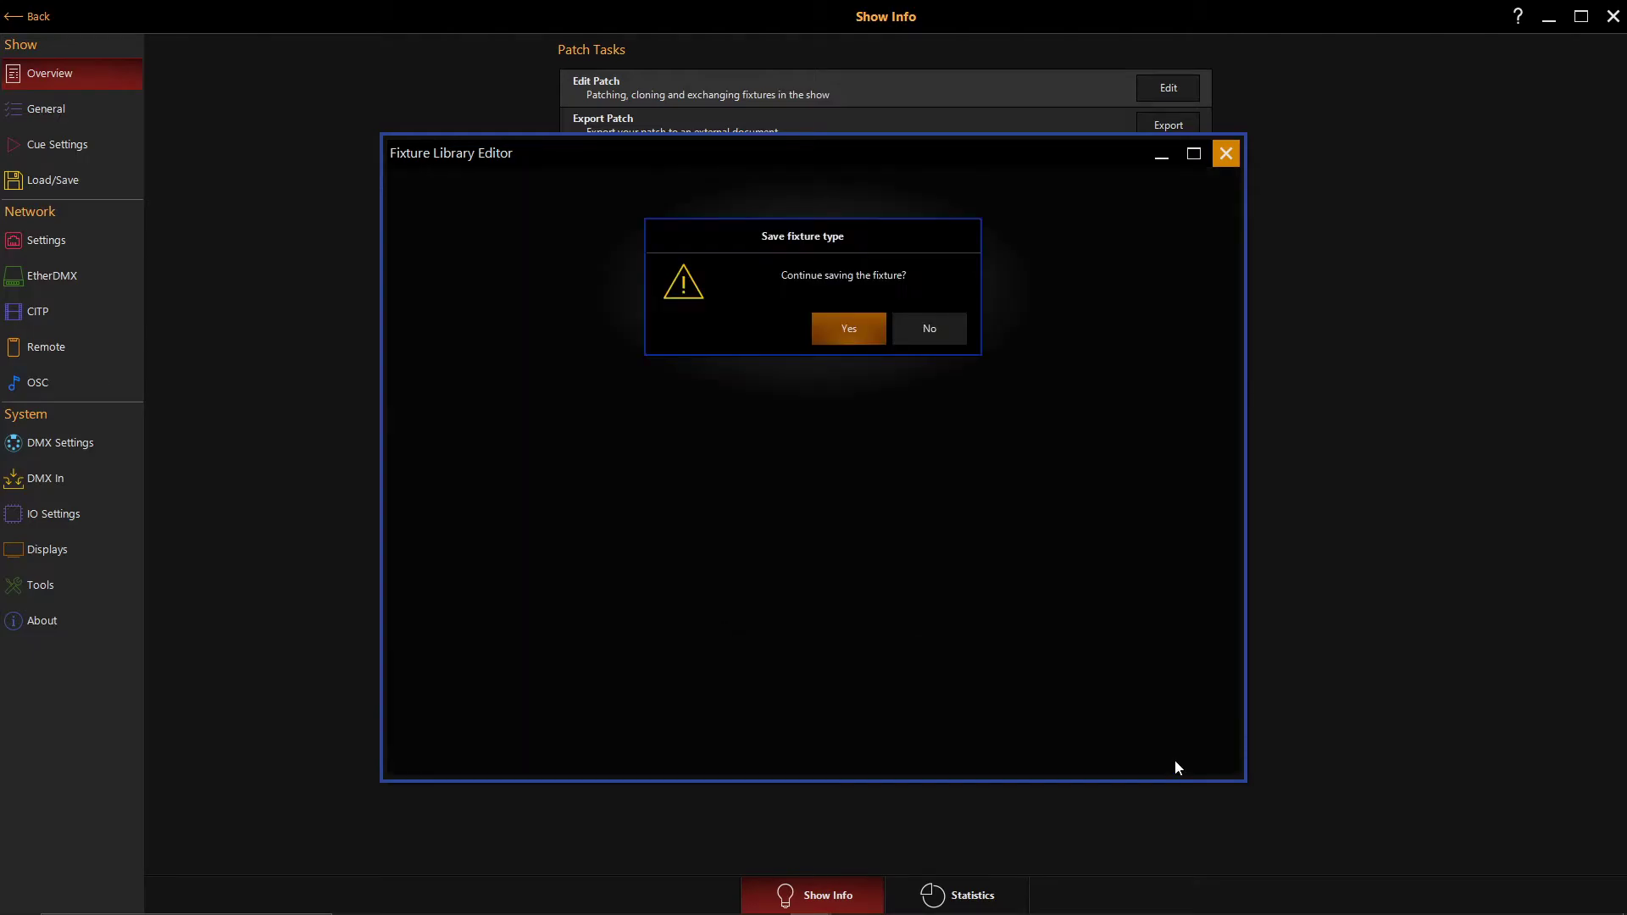
{"action": "left_click", "coordinate": [850, 330]}
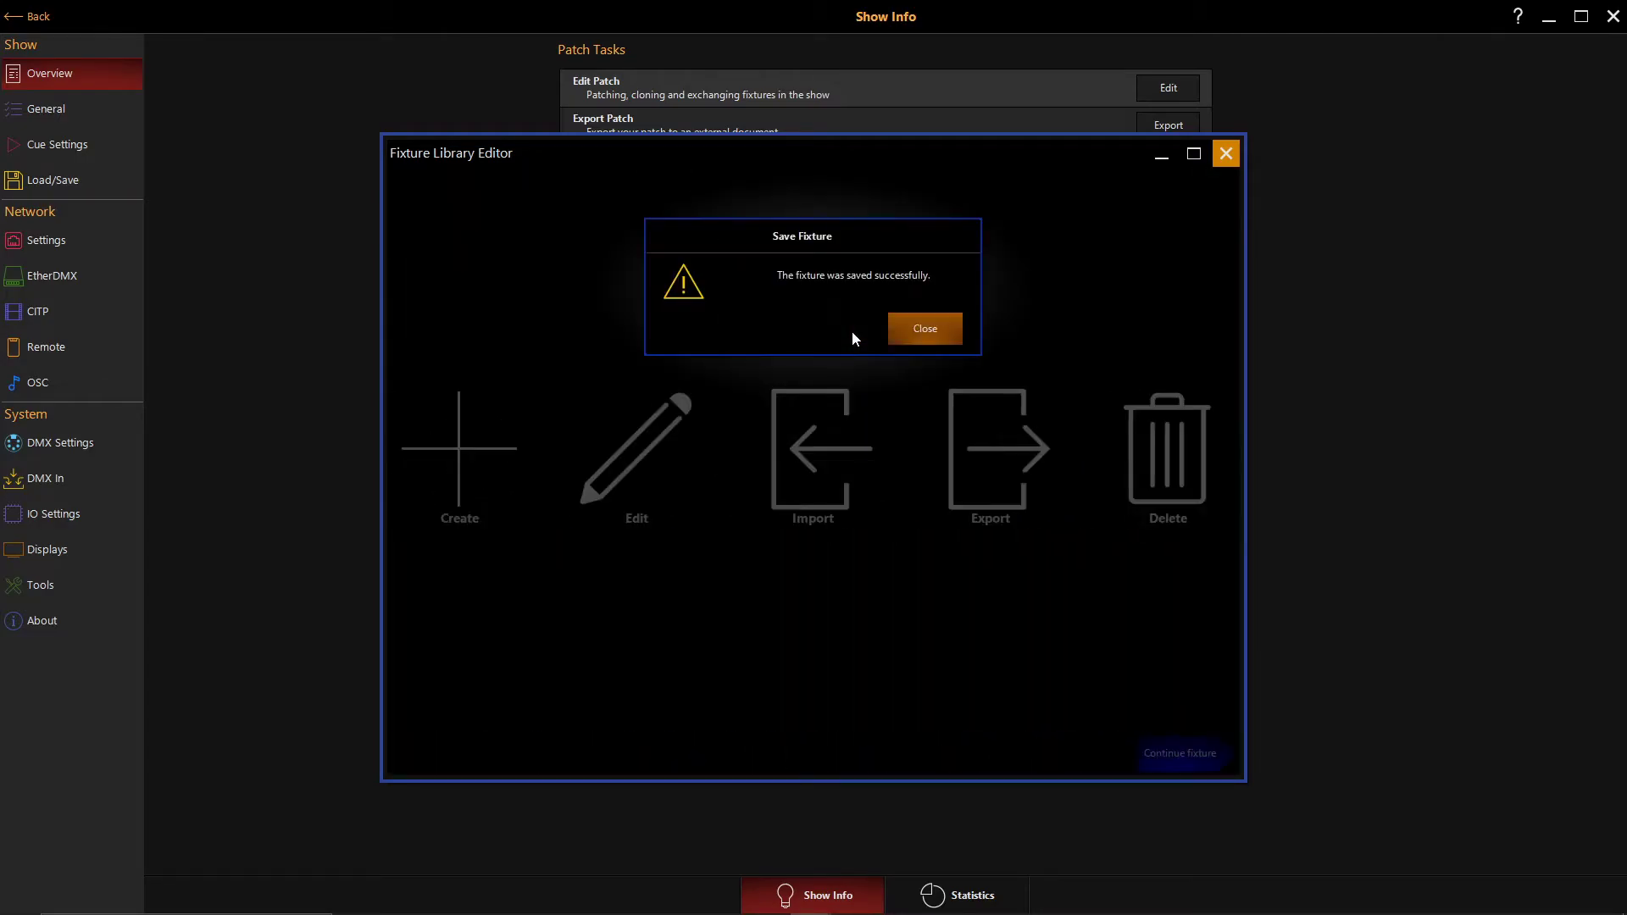
{"action": "left_click", "coordinate": [911, 338]}
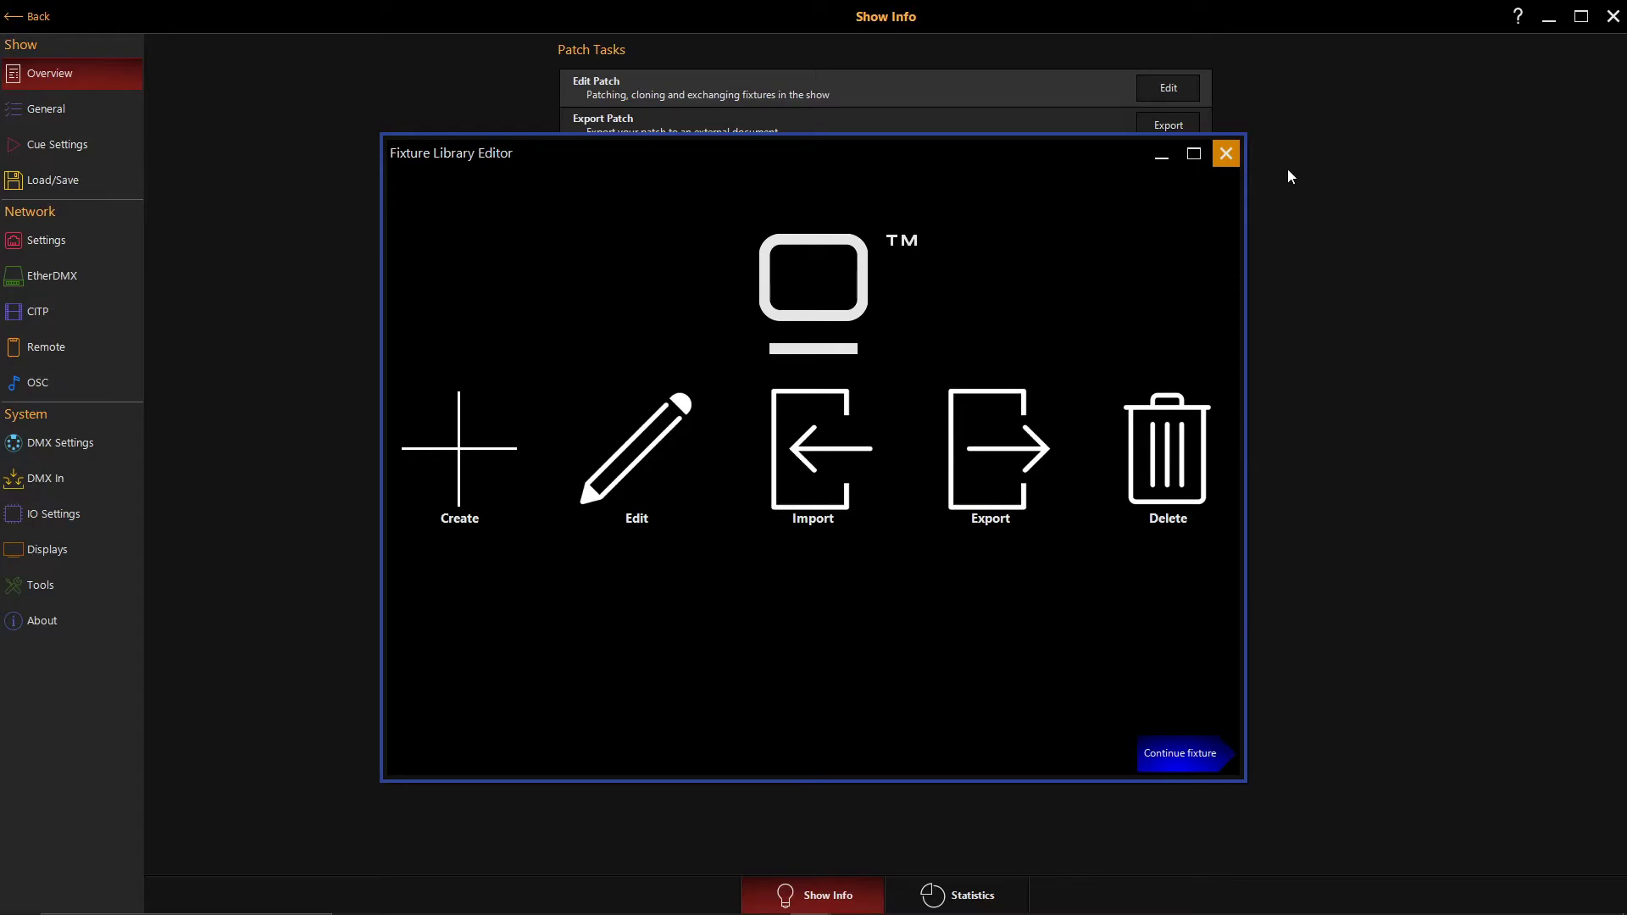
{"action": "left_click", "coordinate": [1228, 157]}
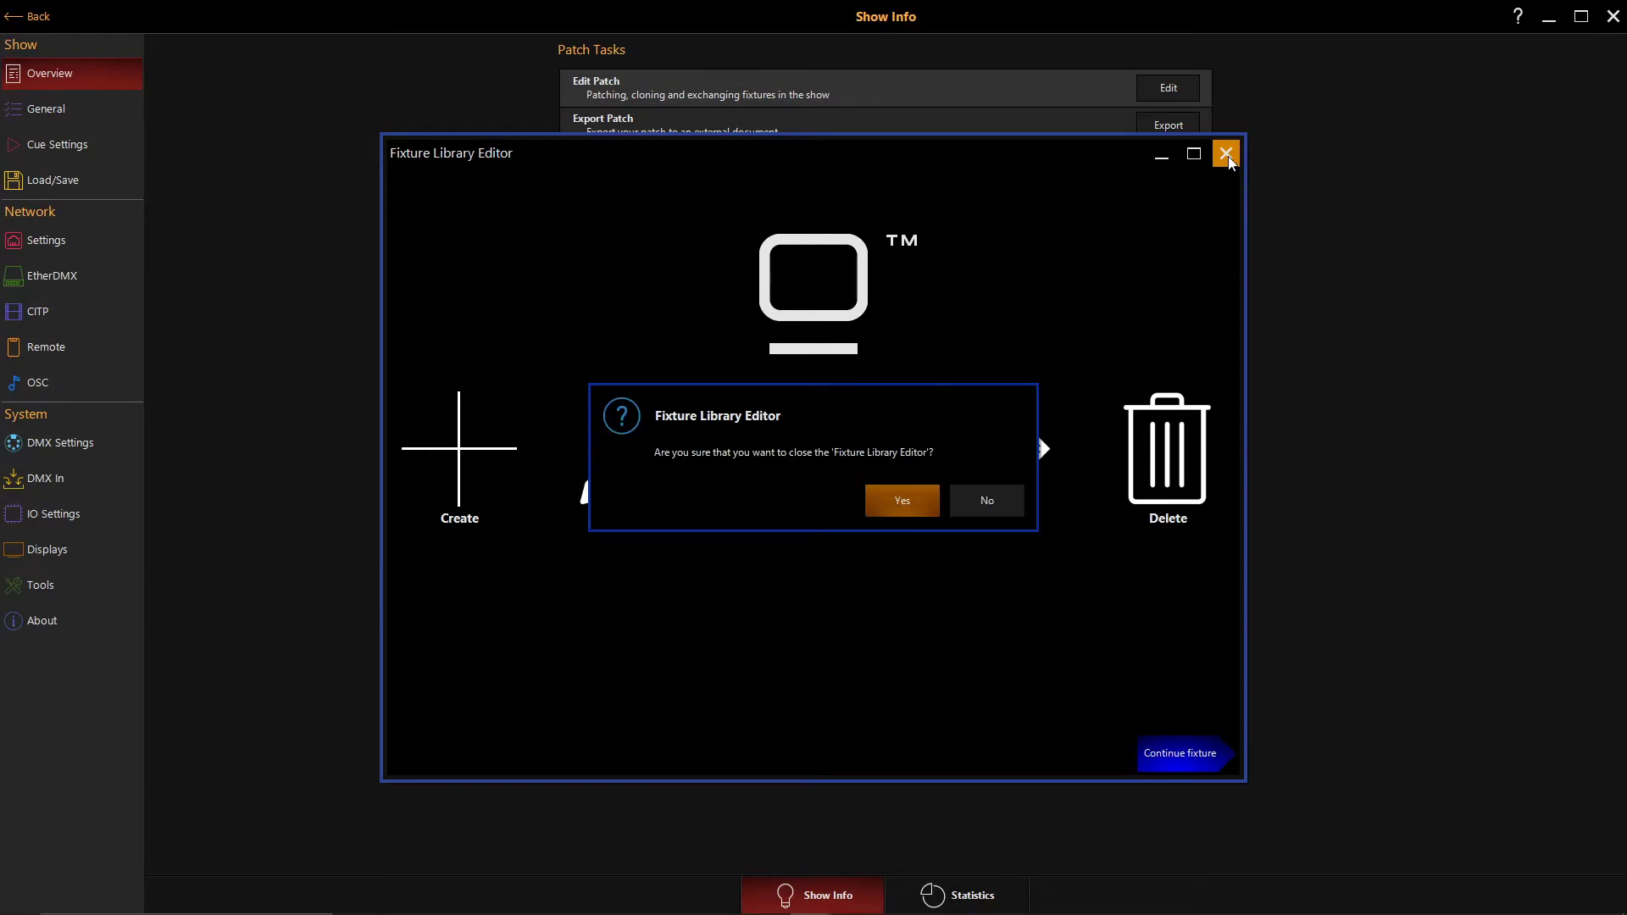
{"action": "left_click", "coordinate": [891, 506]}
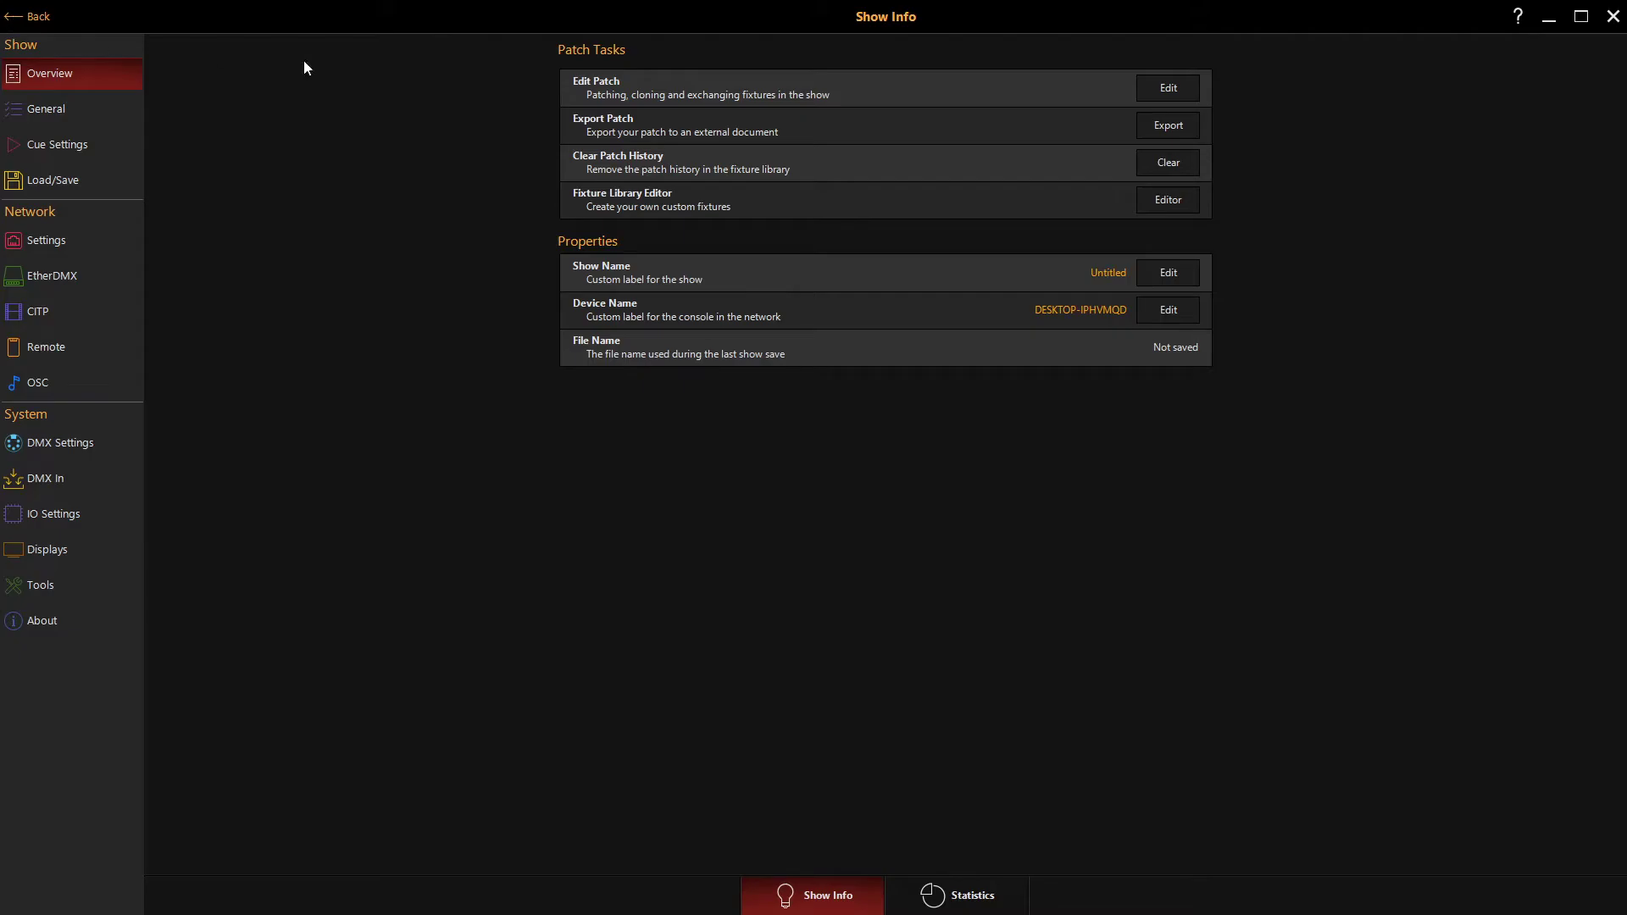
- Open the show's patch for editing and delete fixtures 1 through 9
{"action": "left_click", "coordinate": [1160, 90]}
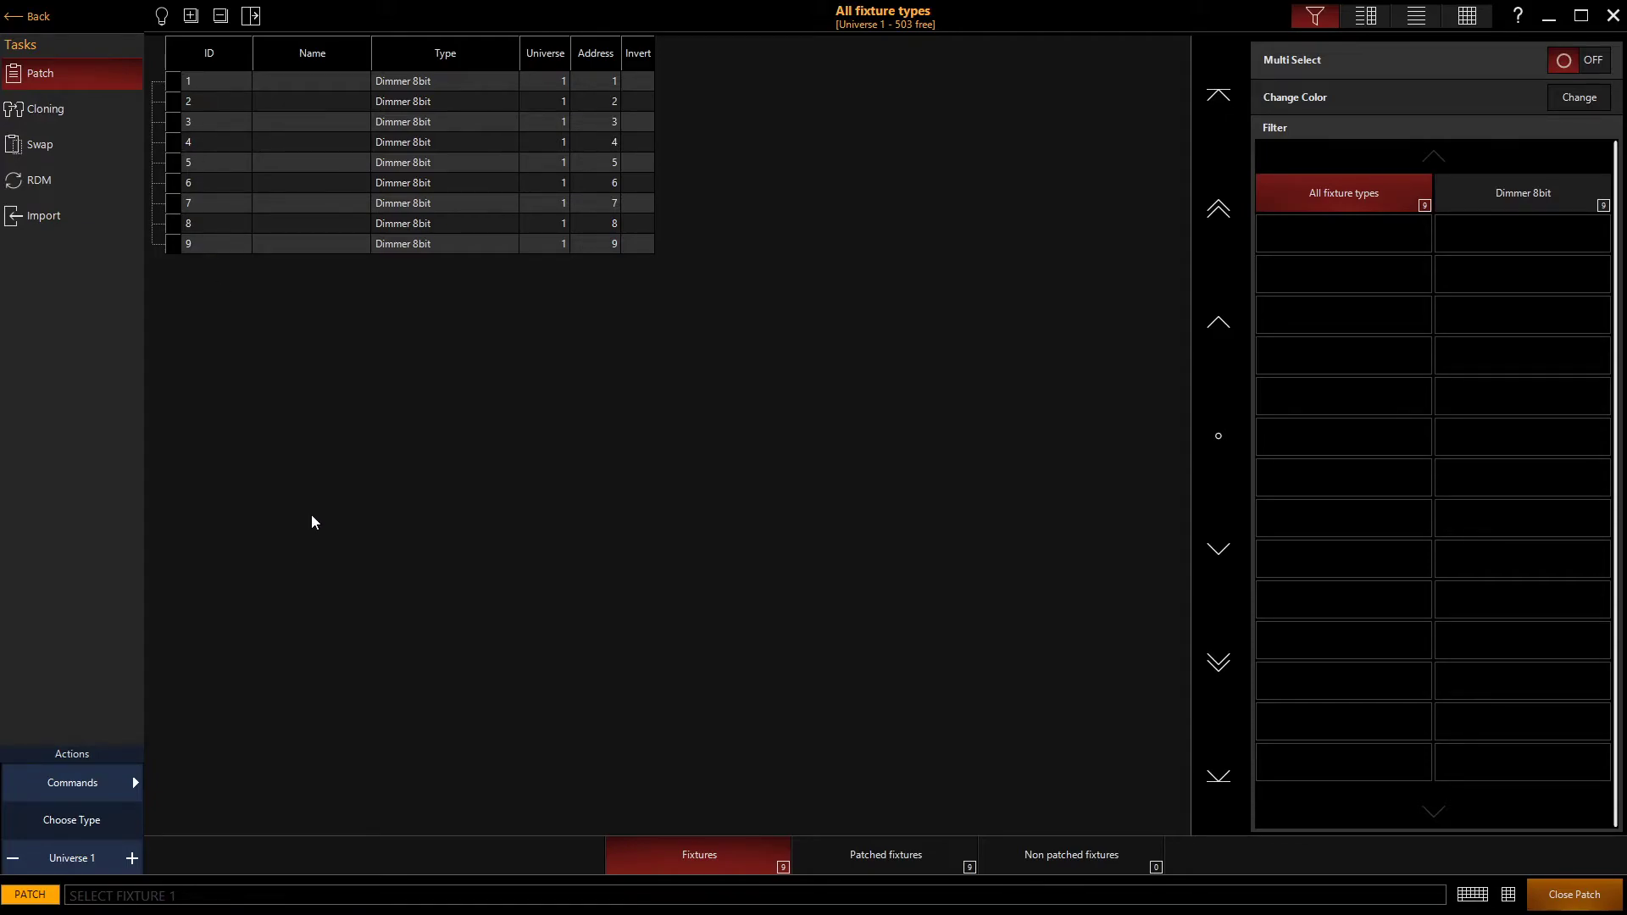
{"action": "key", "text": "Delete"}
{"action": "type", "text": "1t"}
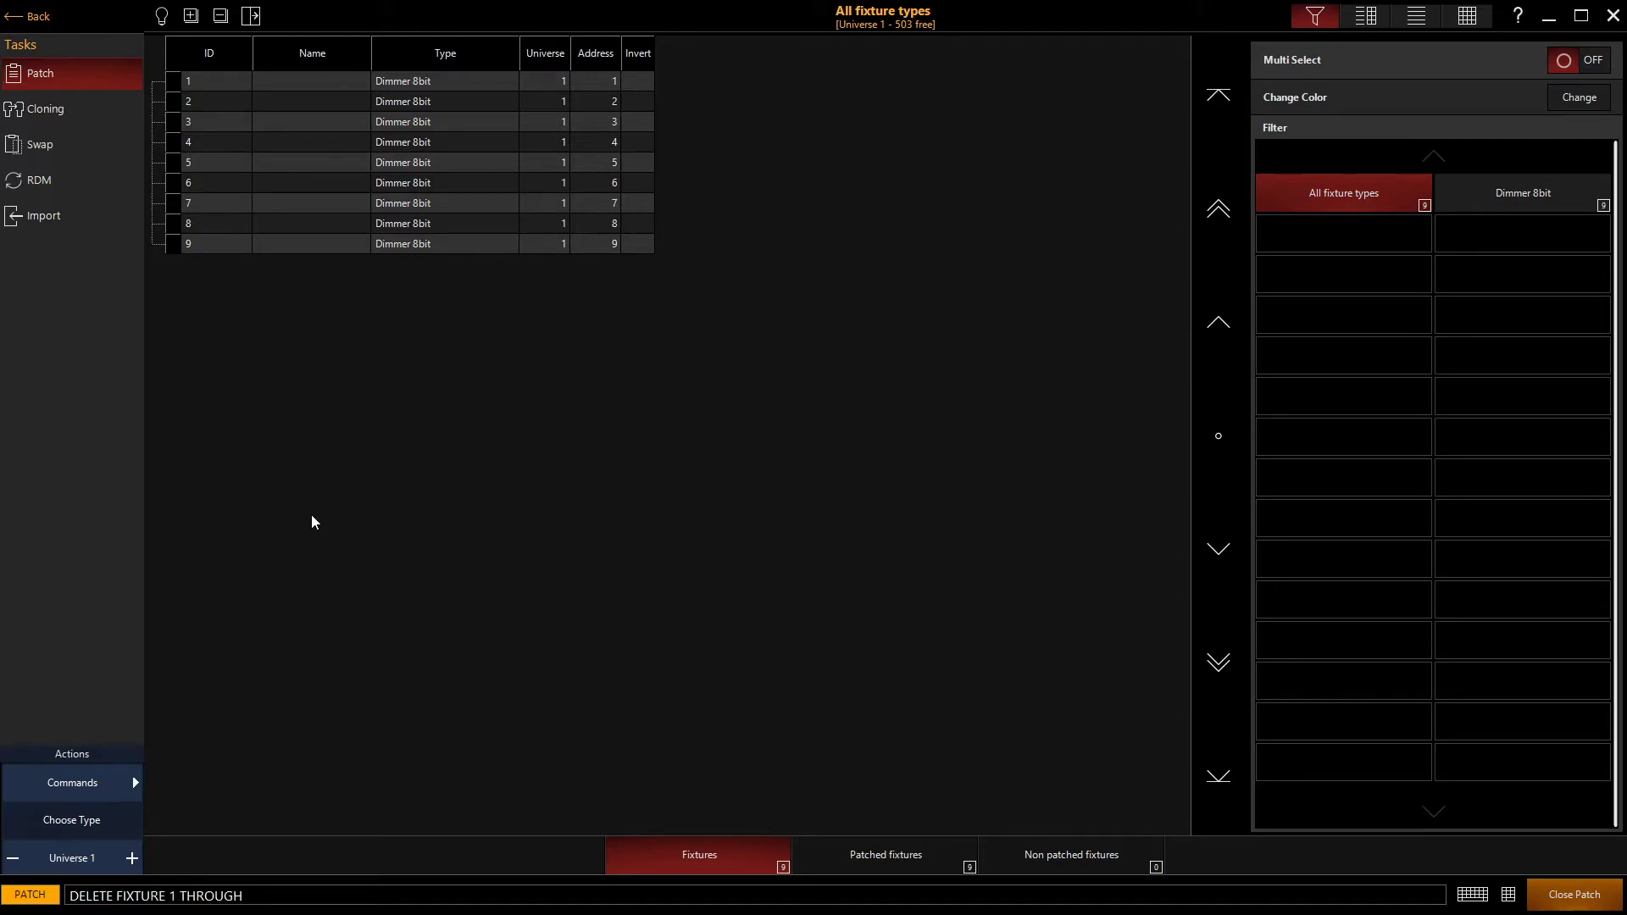
{"action": "key", "text": "Return"}
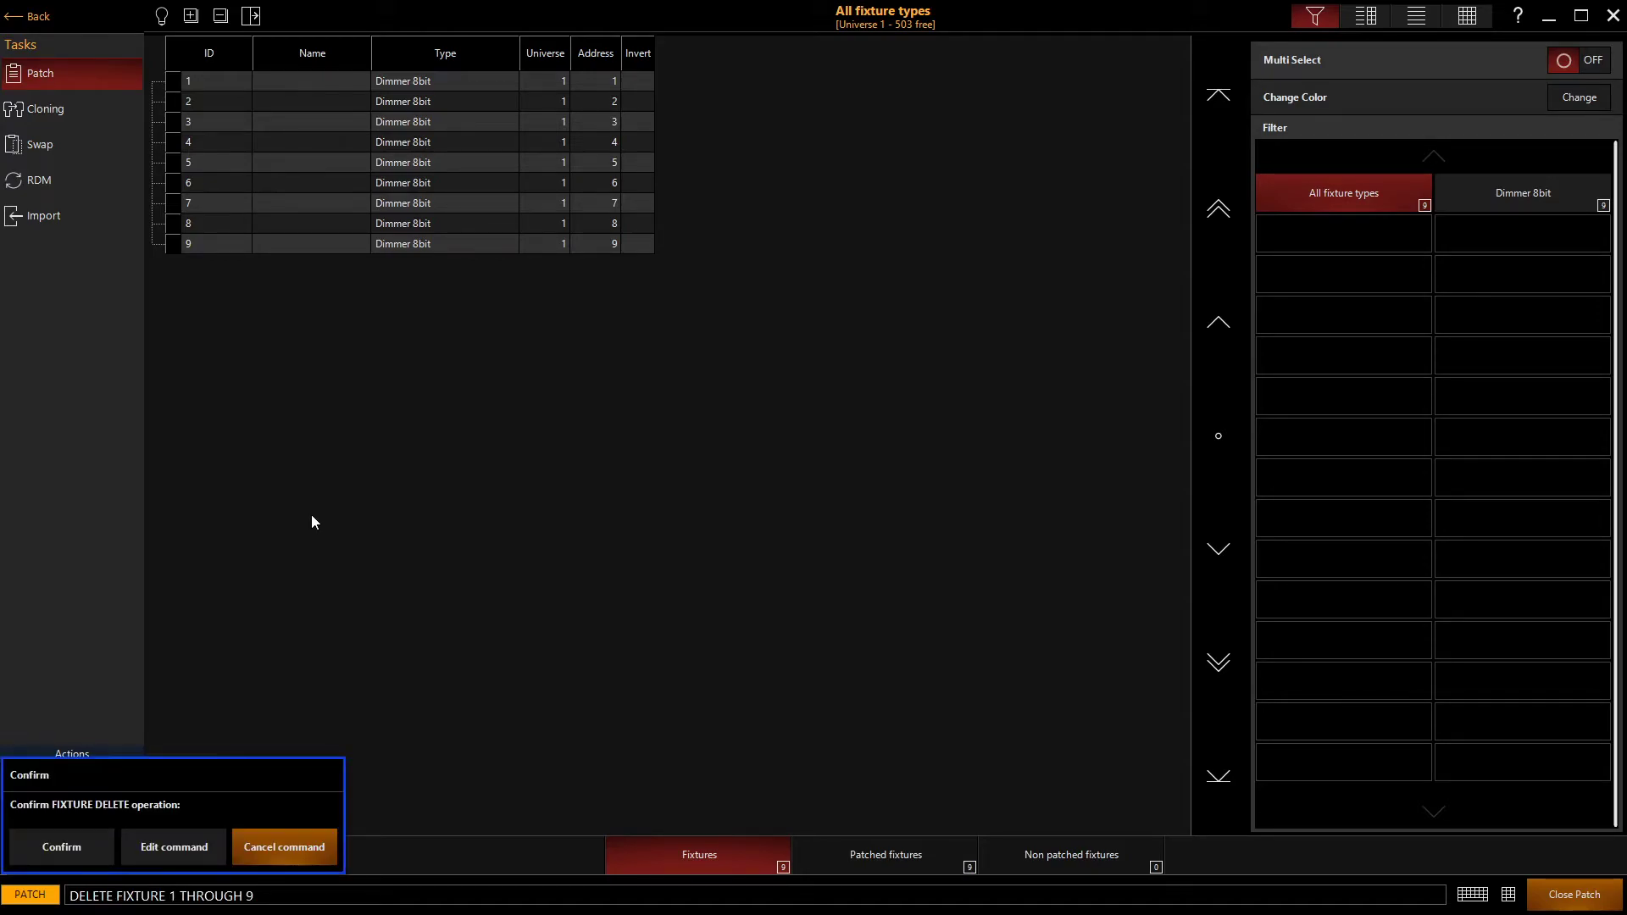
{"action": "left_click", "coordinate": [61, 841]}
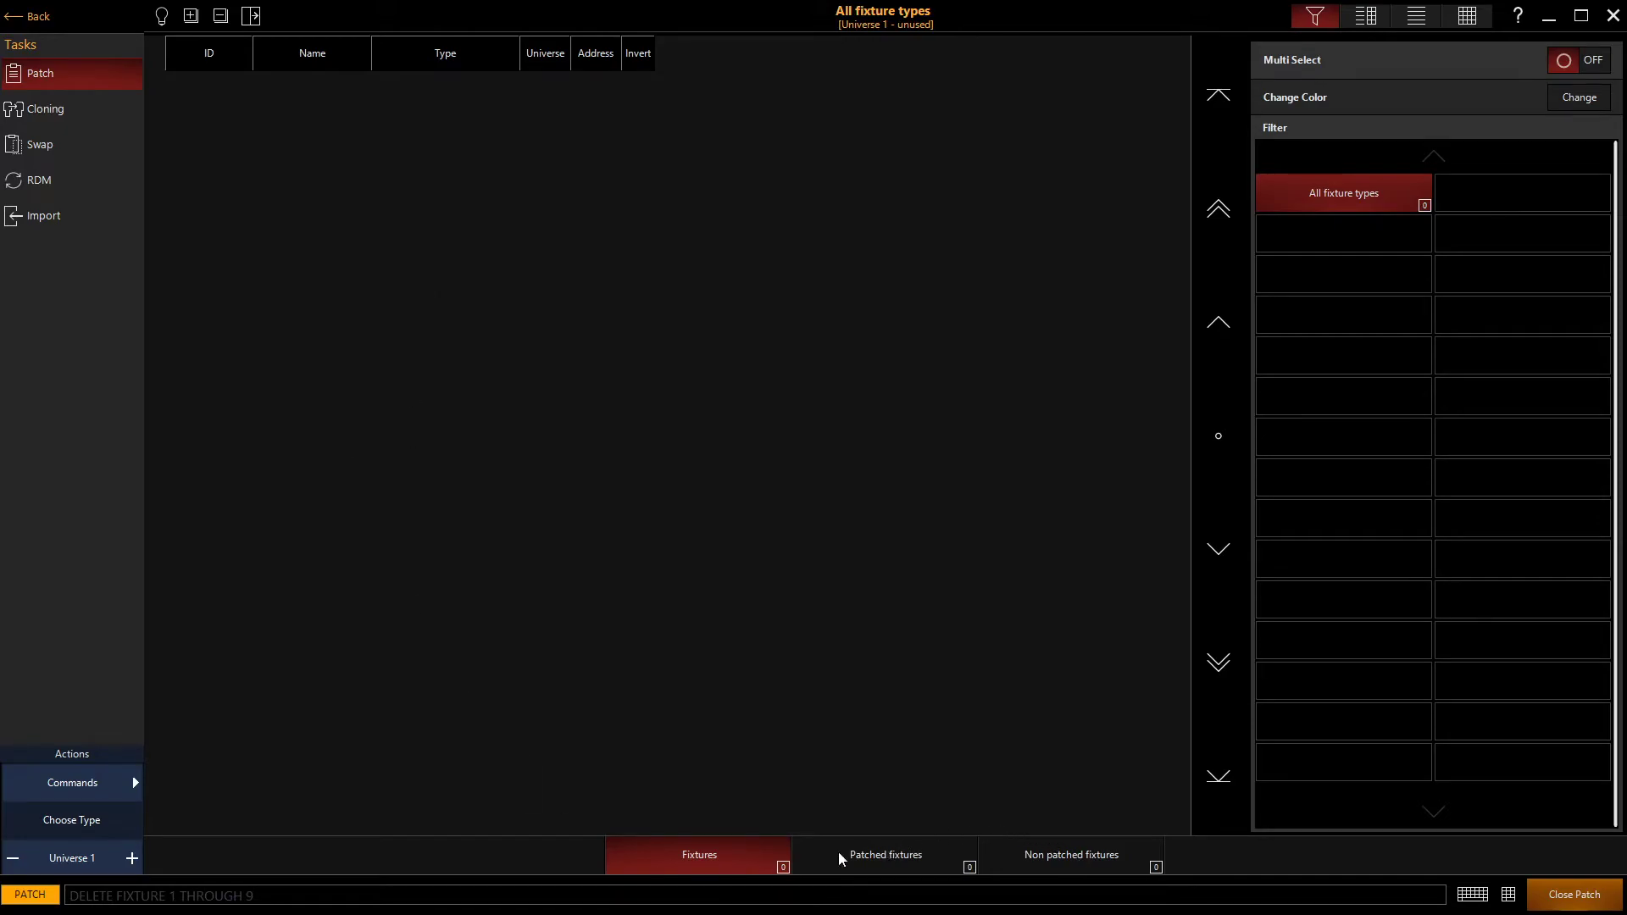
- Patch one Martin Mac250 Basic fixture from the User Library at address 1
{"action": "left_click", "coordinate": [102, 822]}
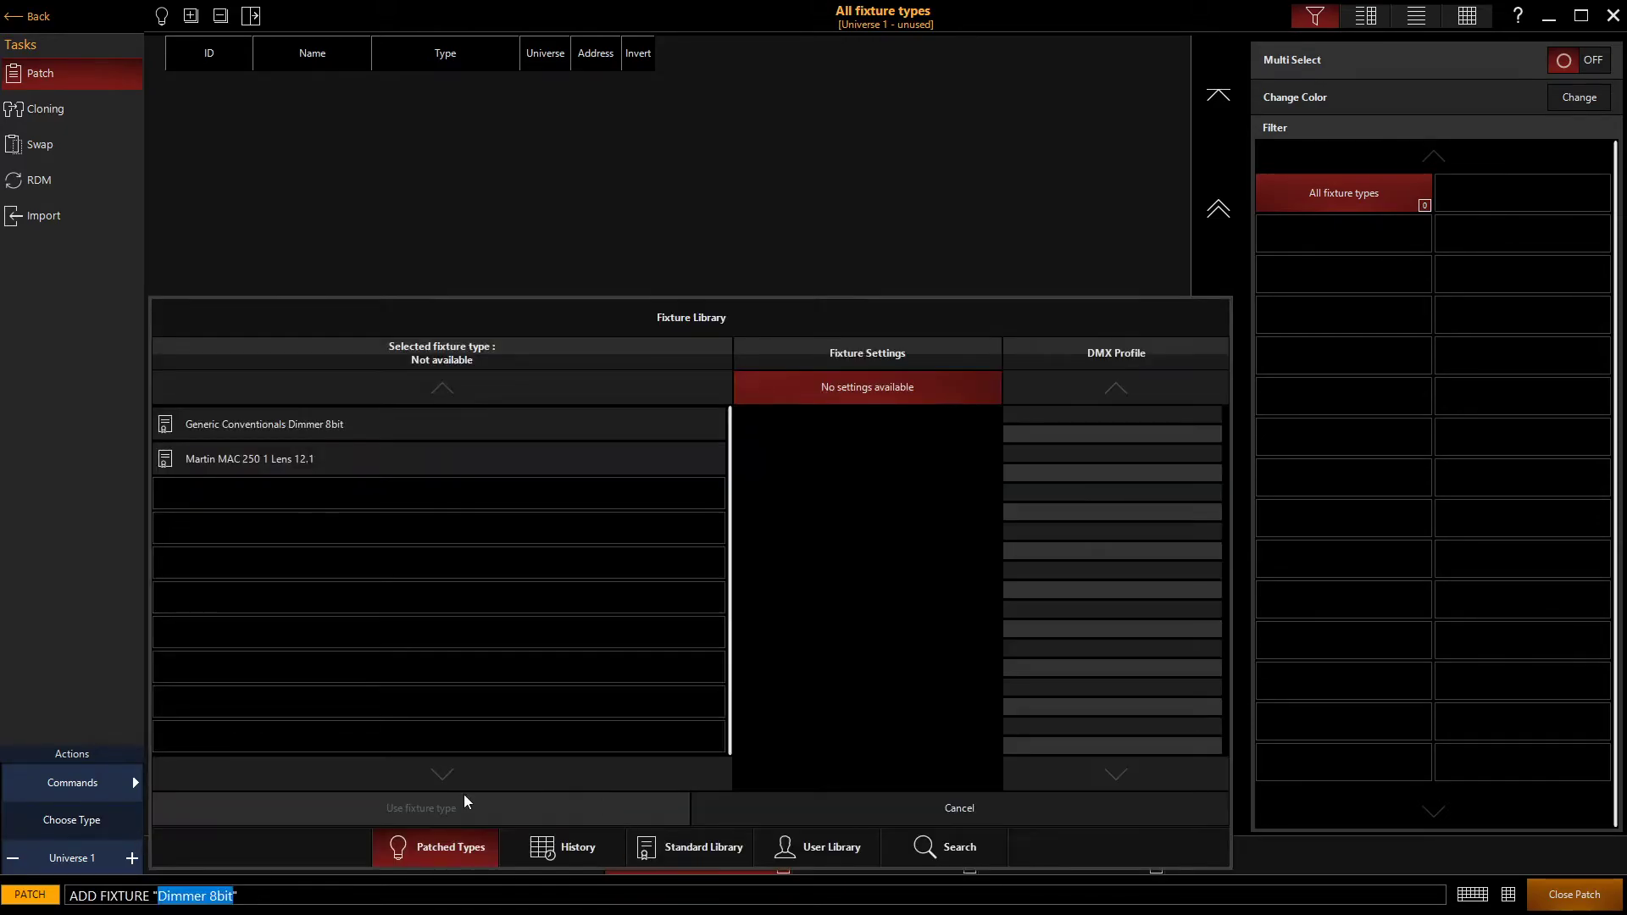
{"action": "left_click", "coordinate": [812, 856]}
{"action": "left_click", "coordinate": [232, 459]}
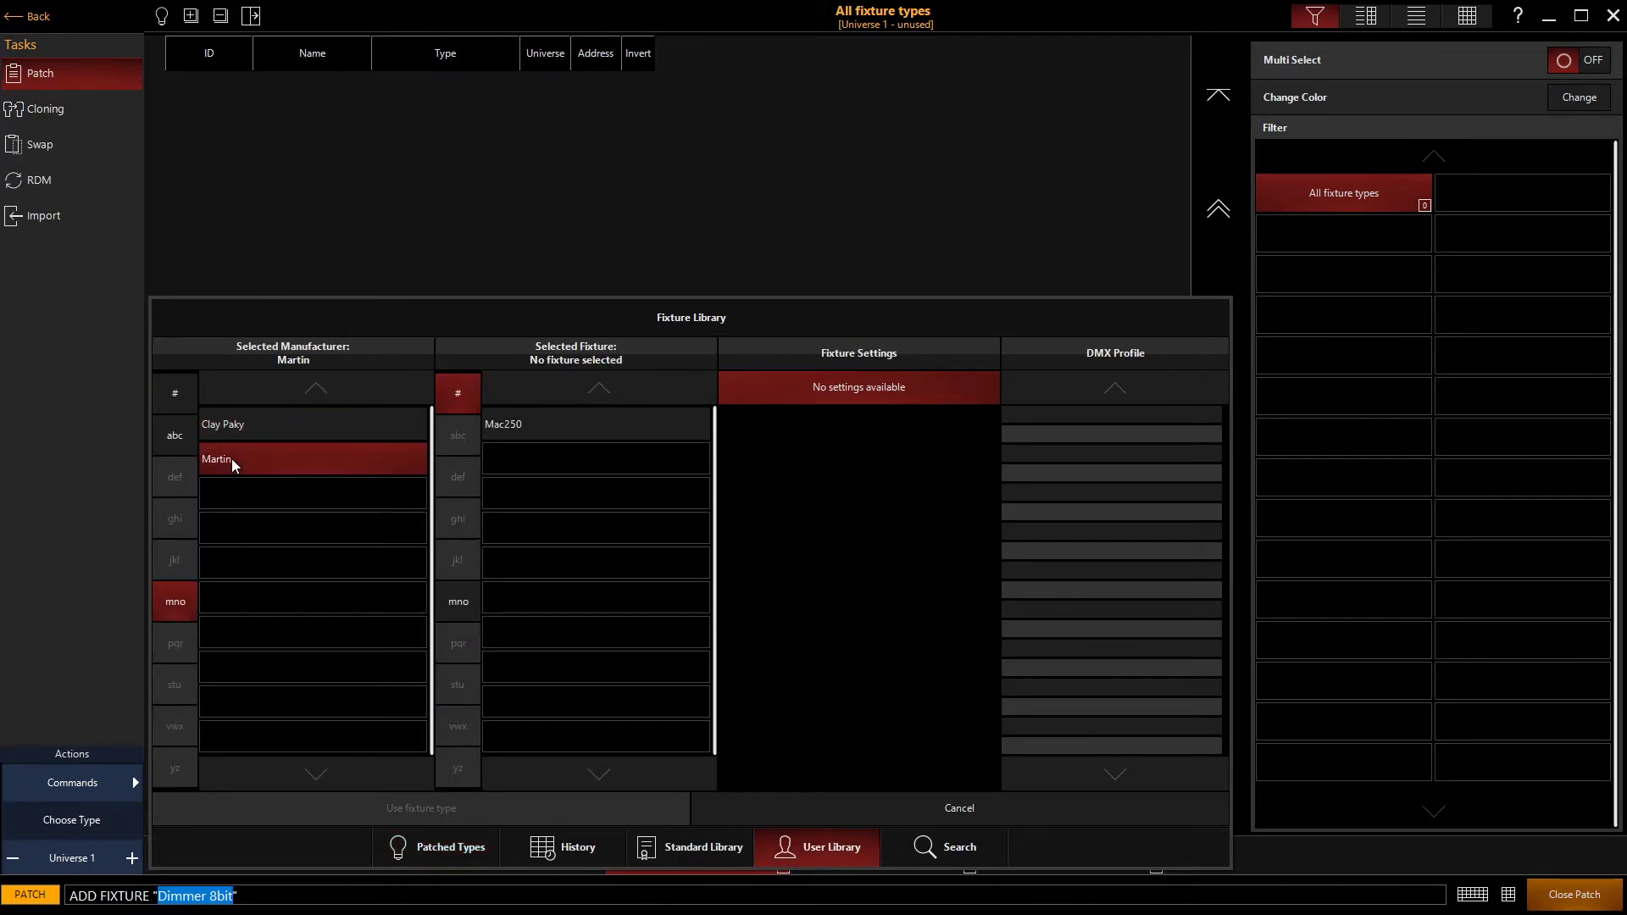
{"action": "left_click", "coordinate": [561, 435]}
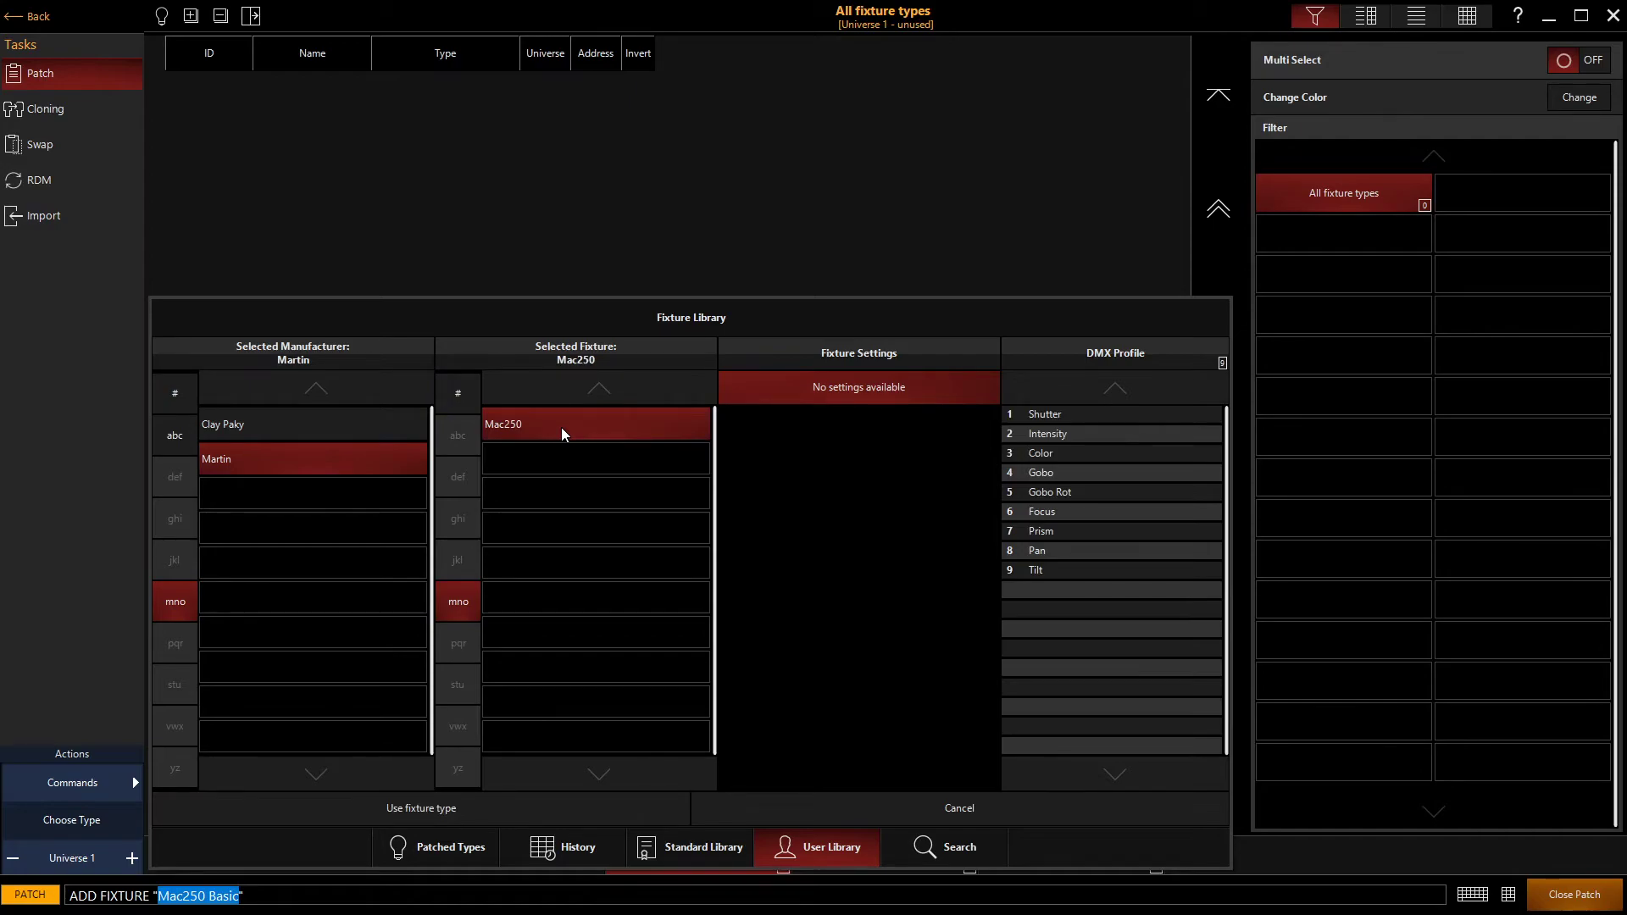
{"action": "left_click", "coordinate": [562, 428]}
{"action": "type", "text": "1"}
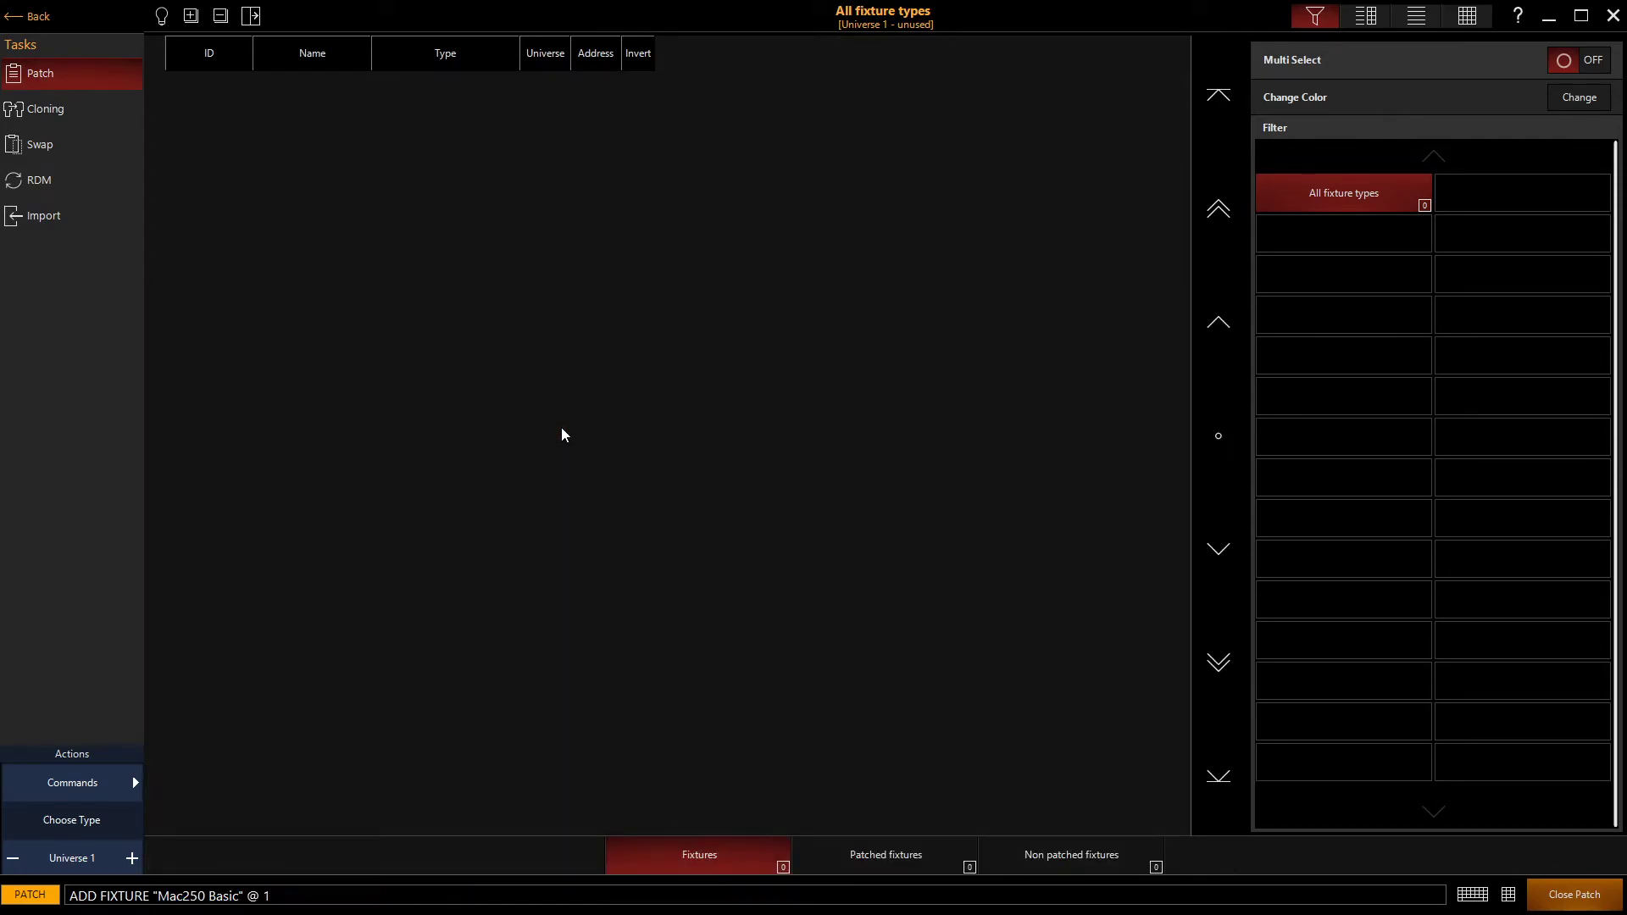
{"action": "key", "text": "Return"}
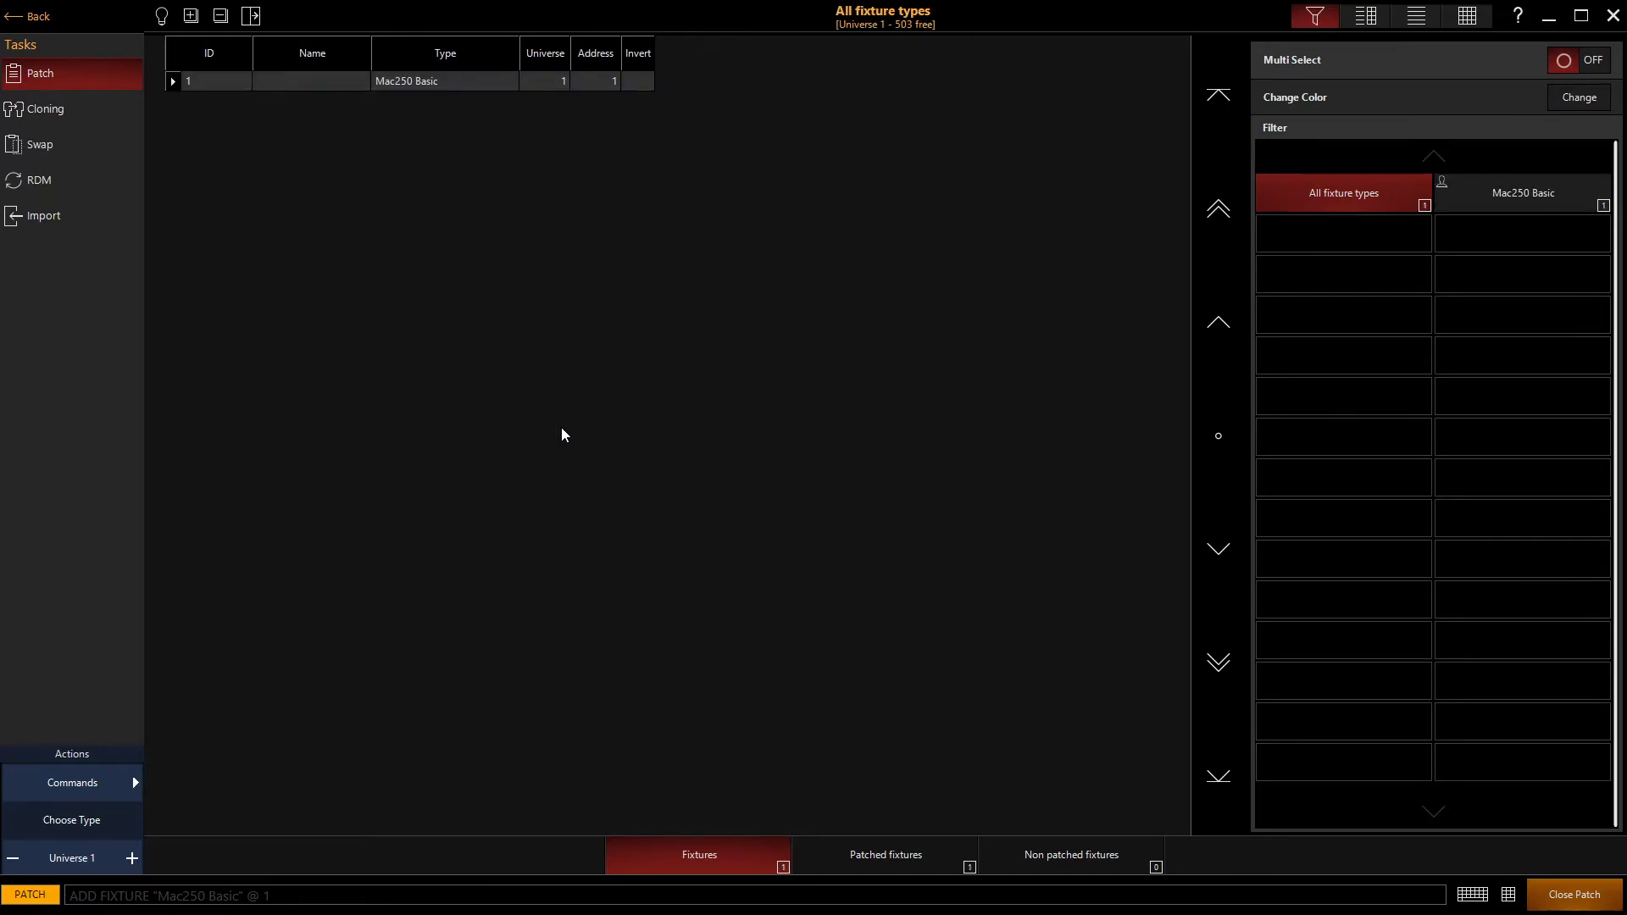
- Leave the patch, select the Mac250 fixture and show its parameter controls
{"action": "left_click", "coordinate": [10, 17]}
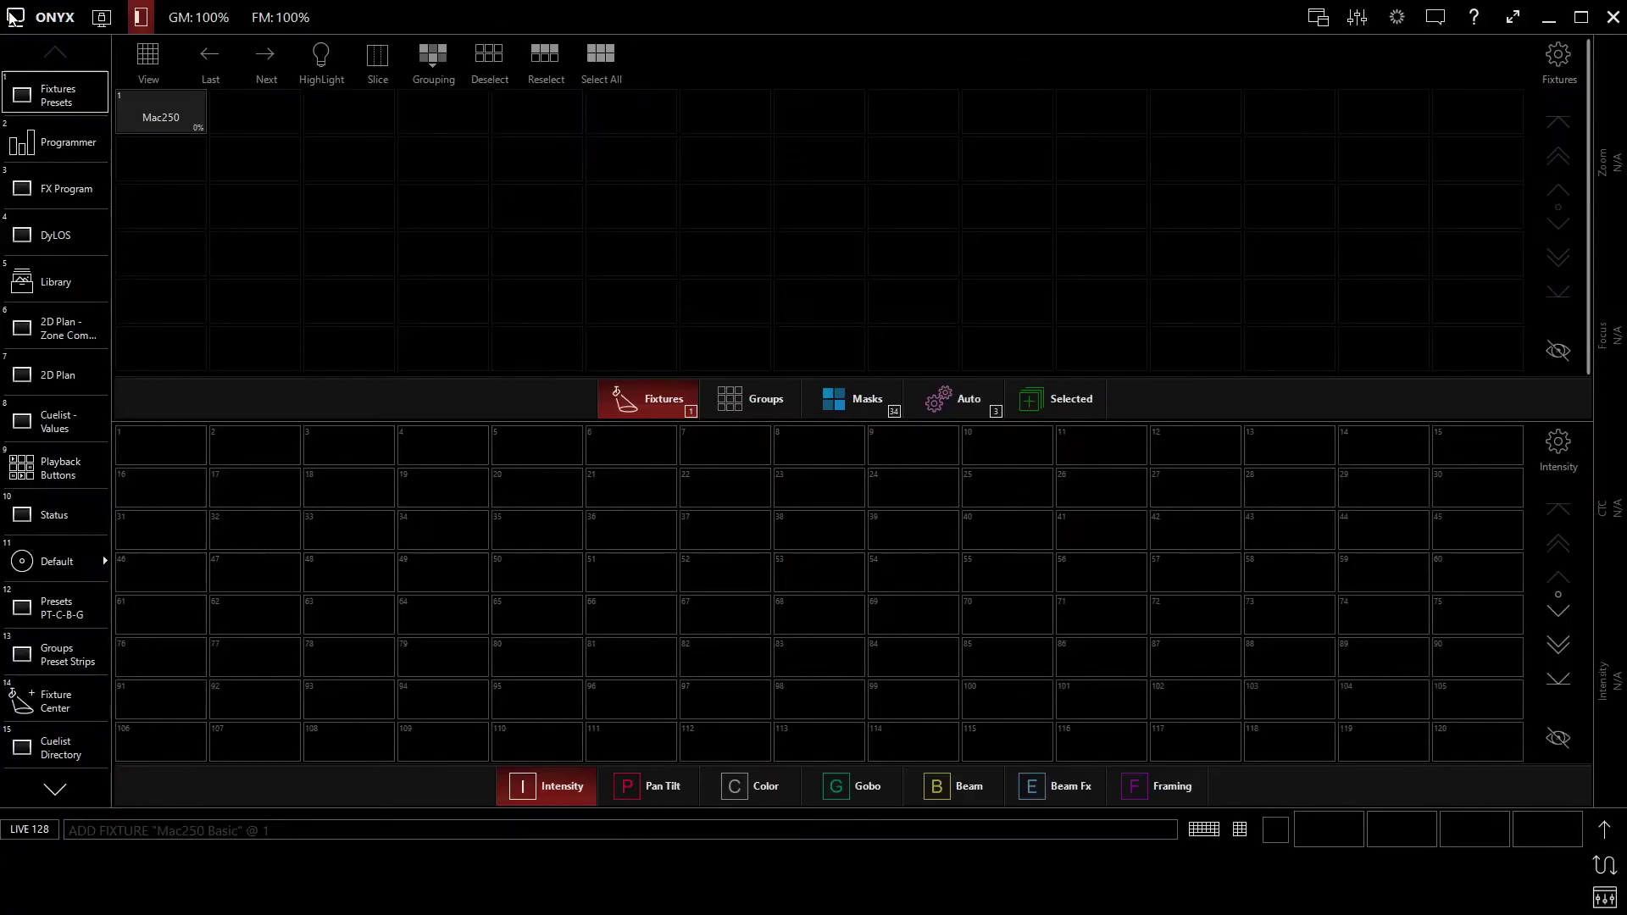
{"action": "left_click", "coordinate": [168, 117]}
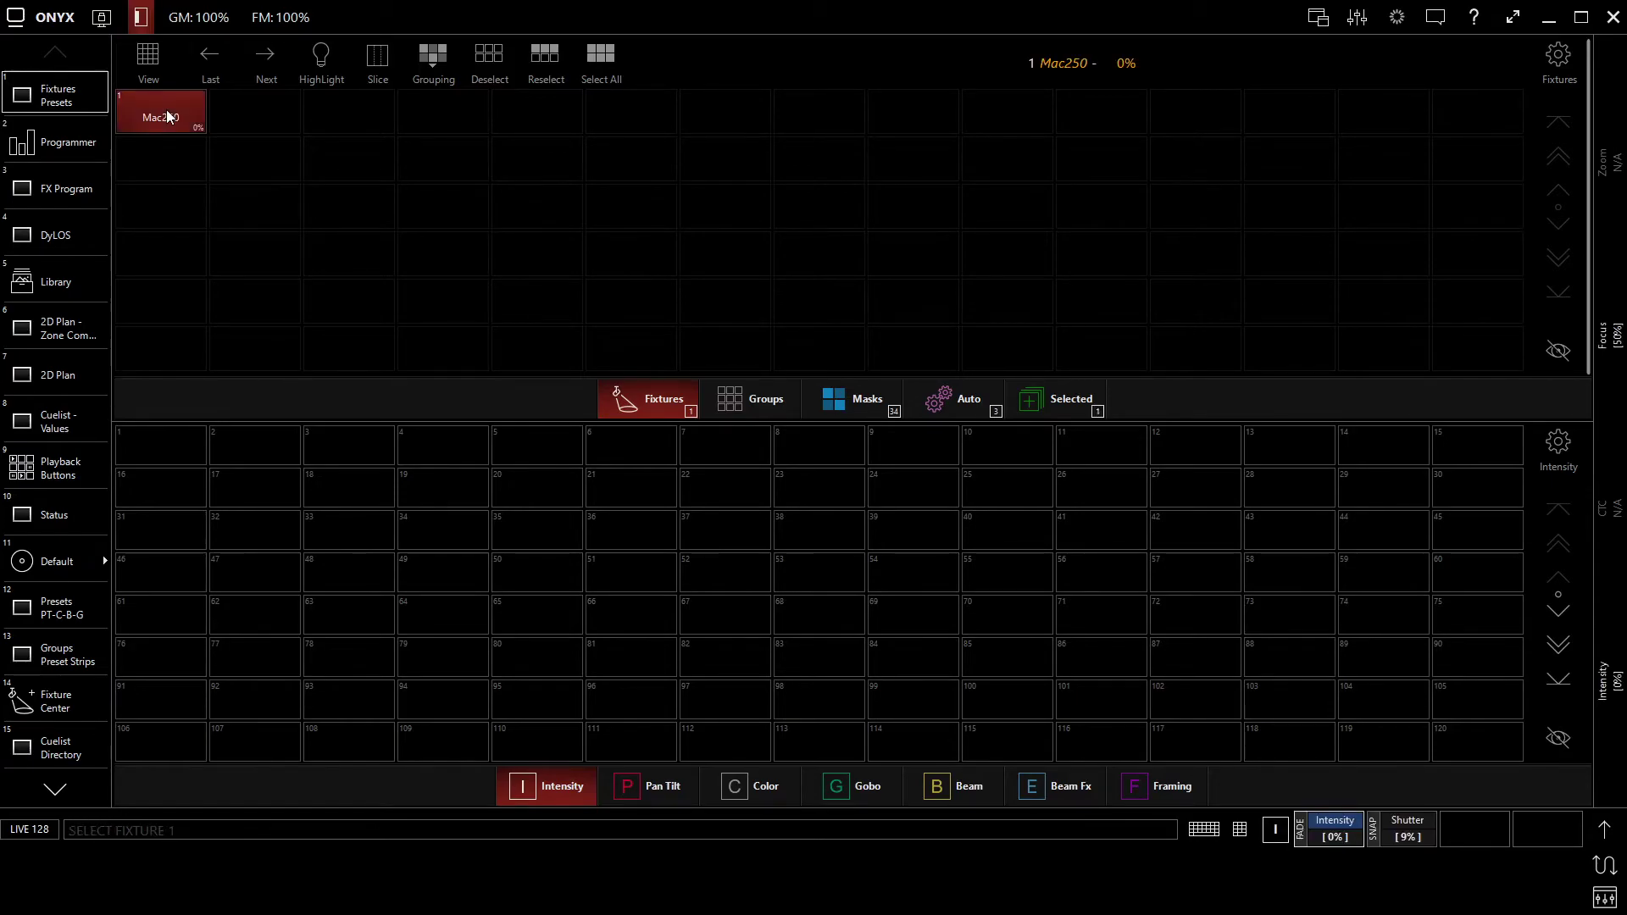
{"action": "double_click", "coordinate": [168, 117]}
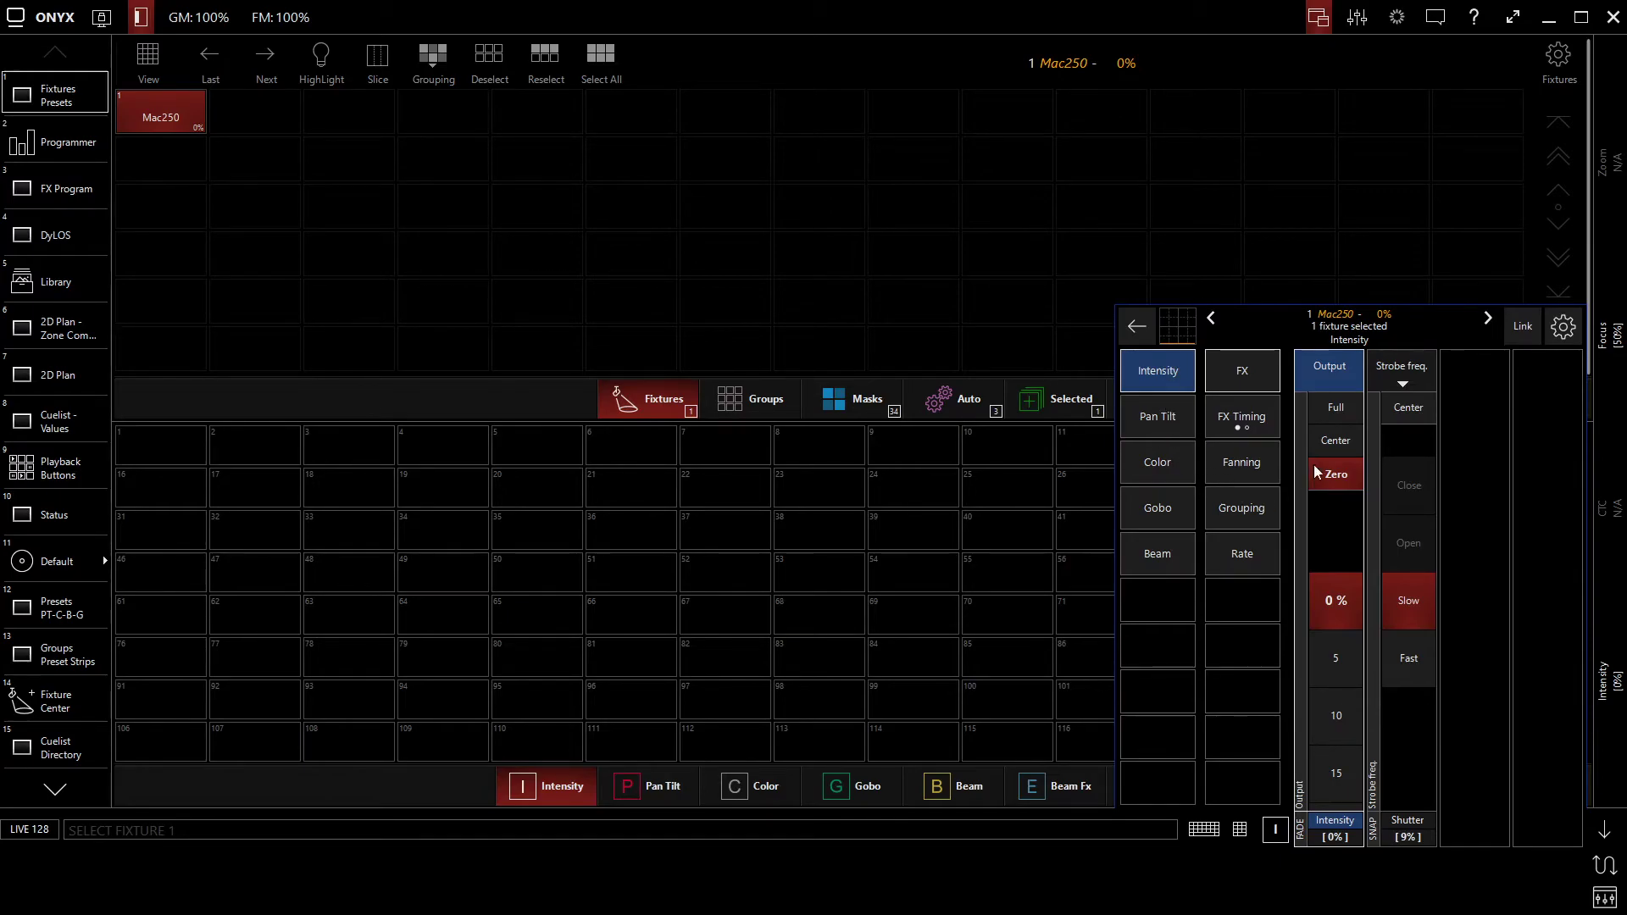
- Examine the Mac250's Intensity, Pan Tilt, Color, Gobo and Beam parameters and their default values
{"action": "left_click", "coordinate": [1144, 417]}
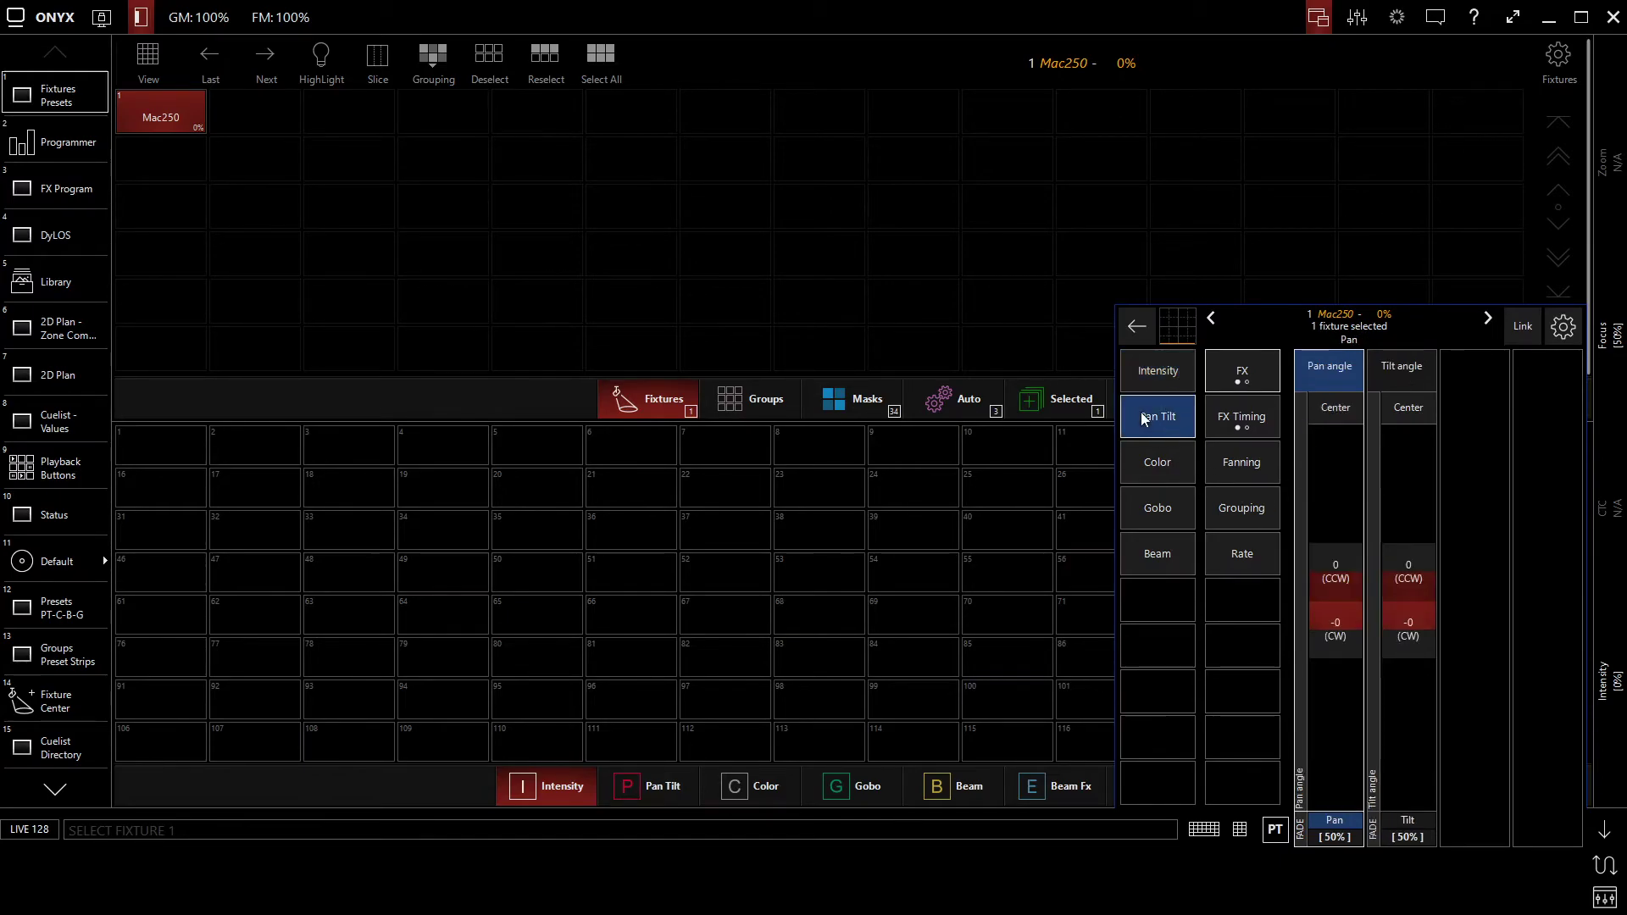
{"action": "left_click", "coordinate": [1147, 458]}
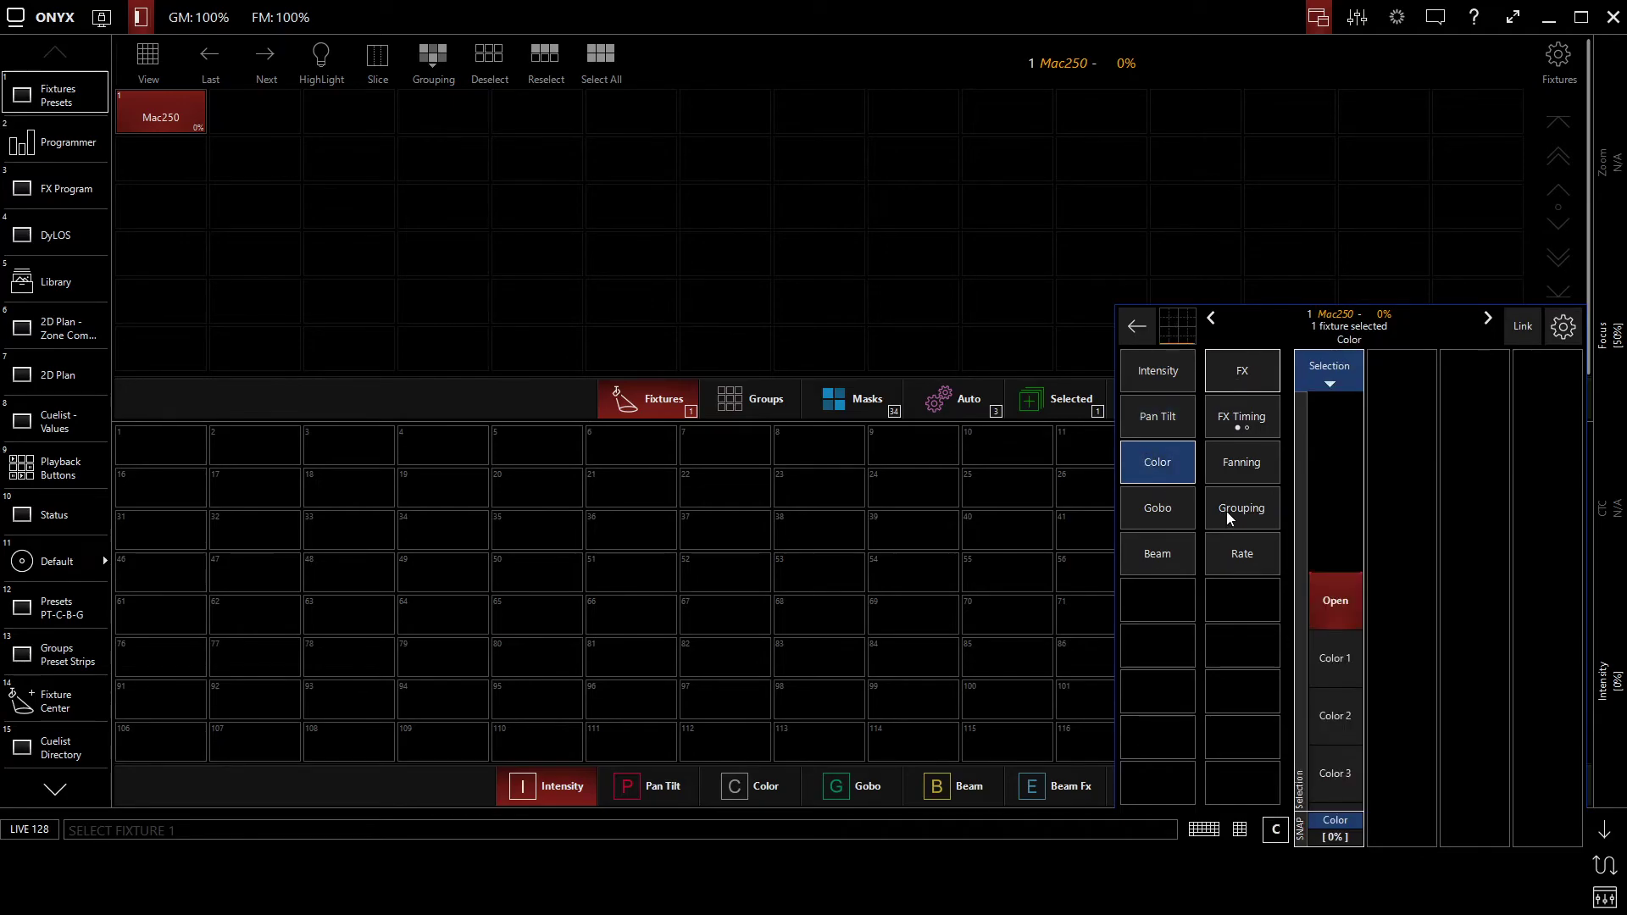
{"action": "left_click", "coordinate": [1159, 373]}
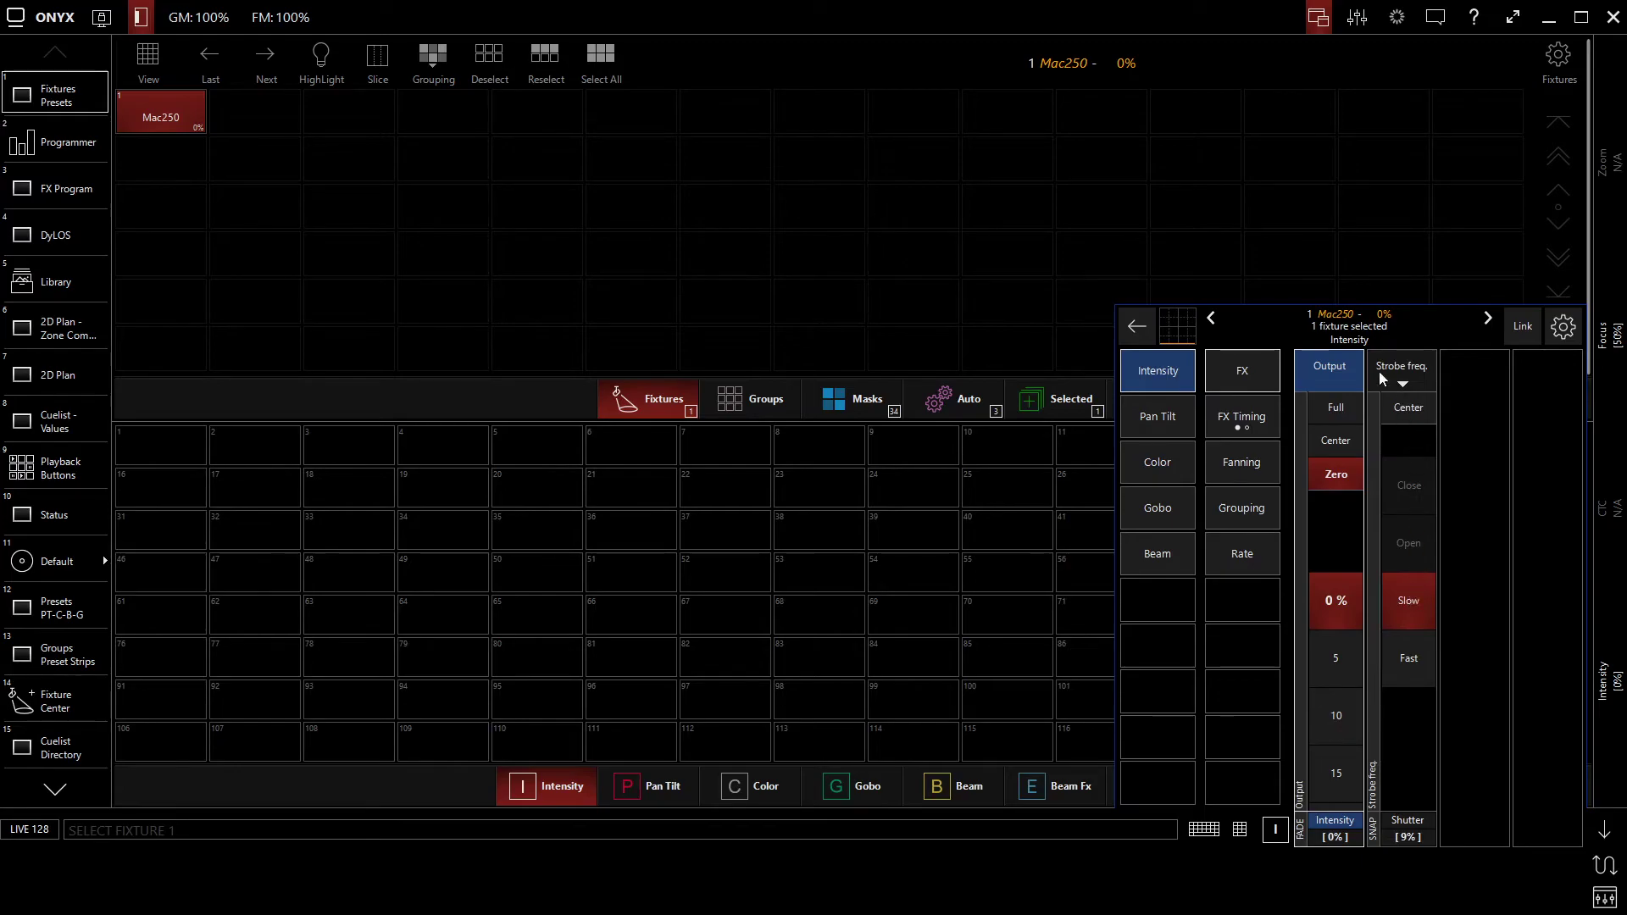
{"action": "left_click", "coordinate": [1190, 423]}
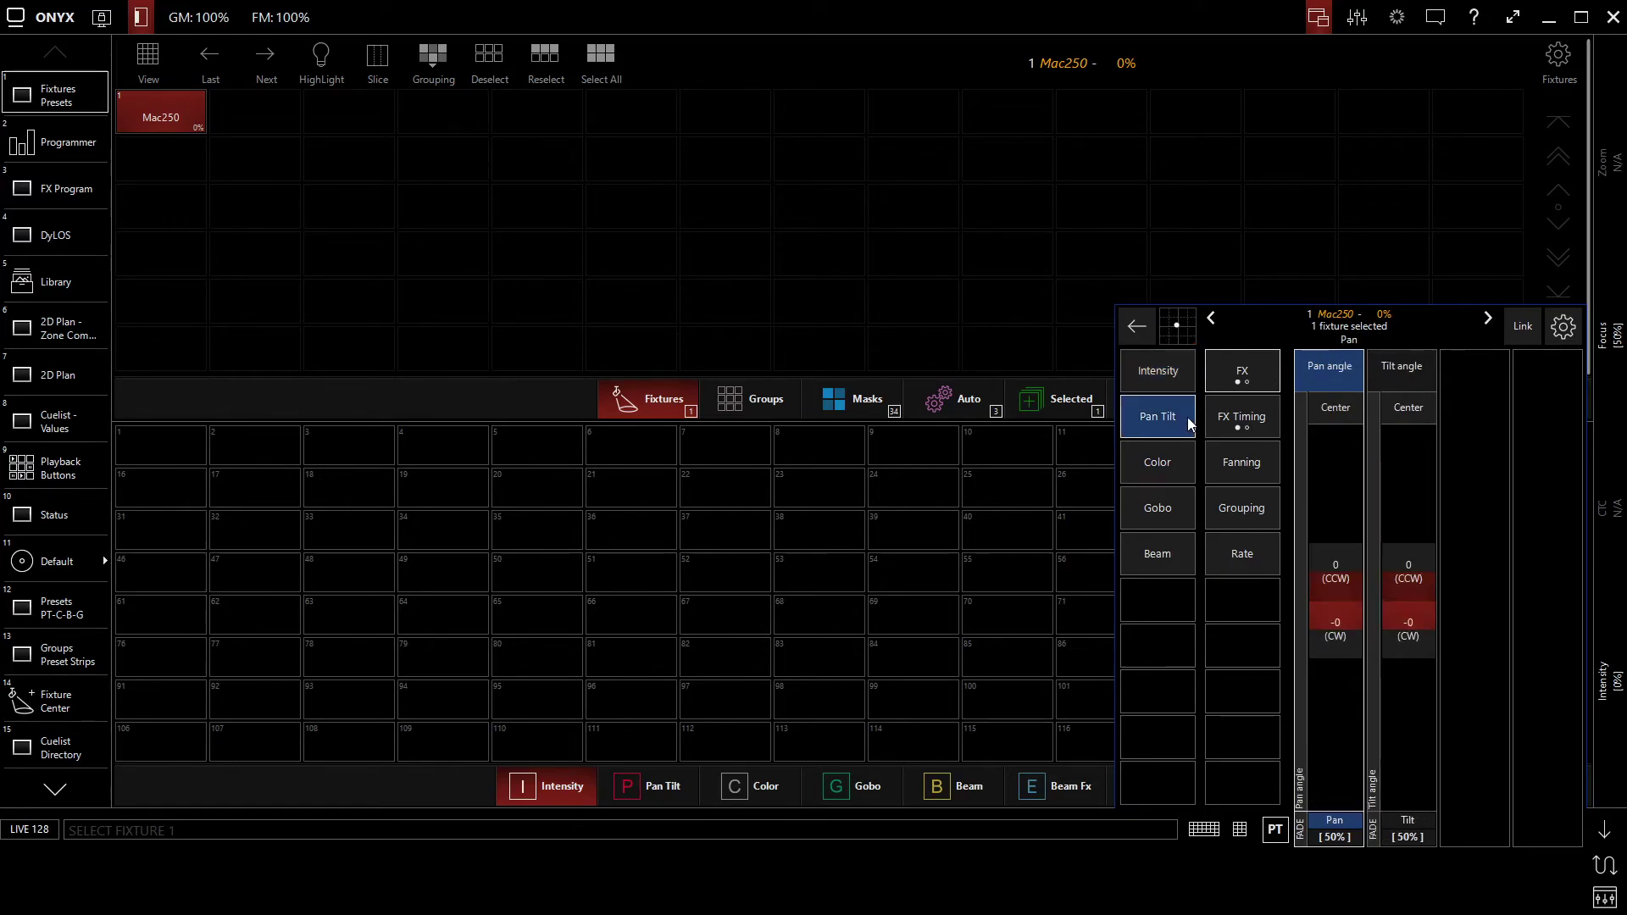
{"action": "left_click", "coordinate": [1165, 464]}
{"action": "left_click", "coordinate": [1158, 509]}
{"action": "left_click", "coordinate": [1163, 556]}
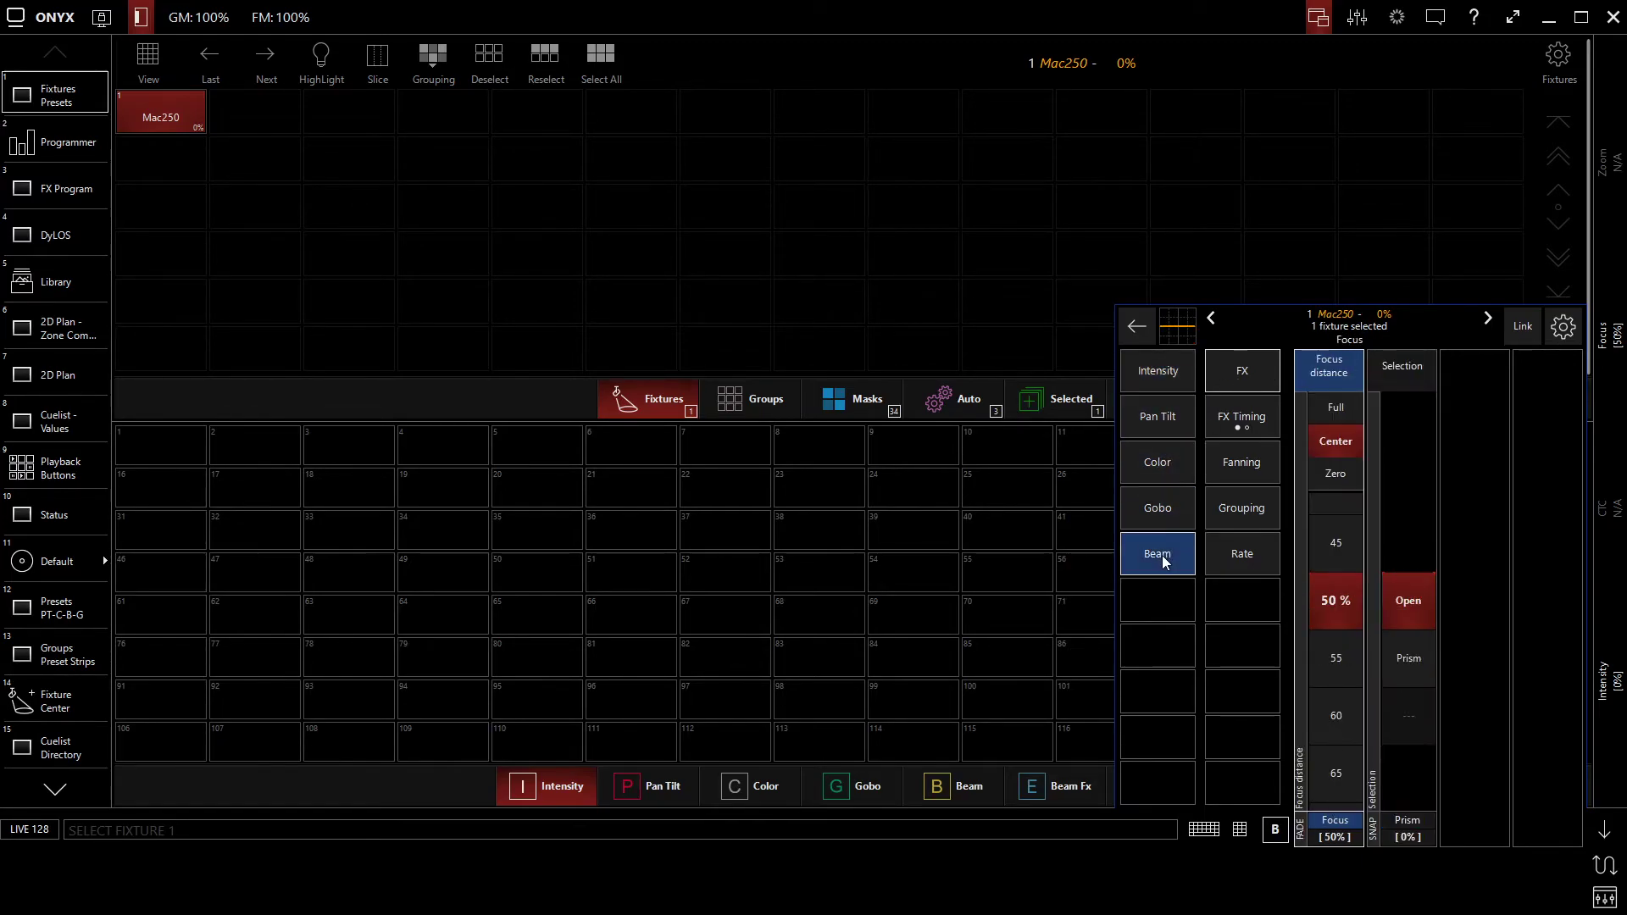
- Snap the ONYX window to the right half of the screen and switch to Capture 2020 beside it
{"action": "left_click_drag", "start_coordinate": [1042, 13], "coordinate": [1625, 53]}
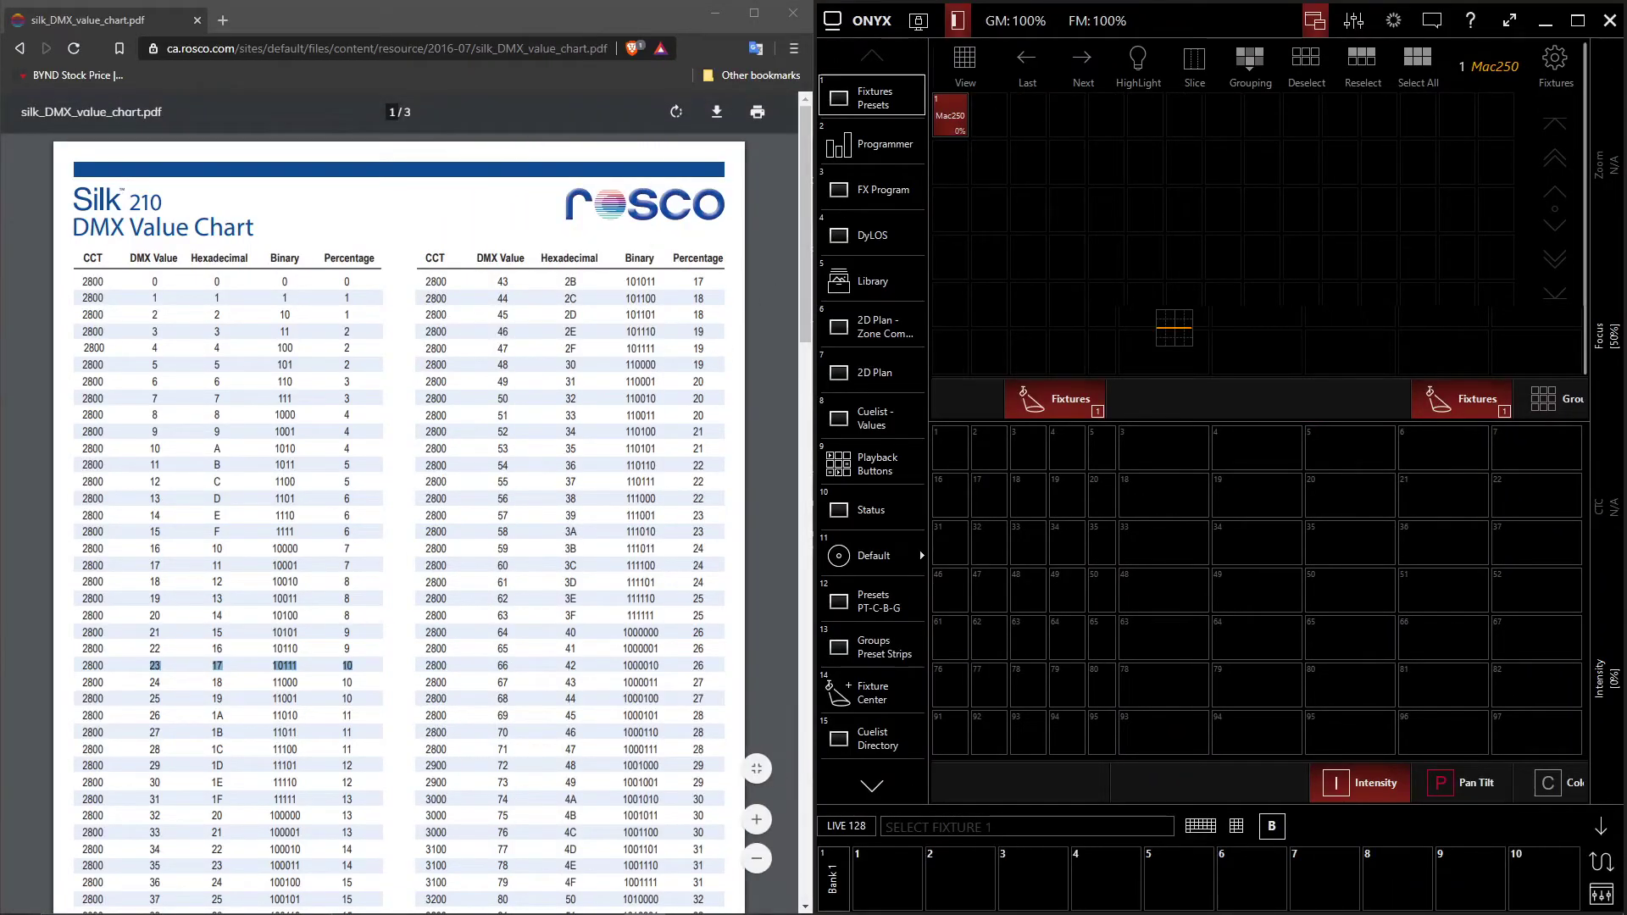
{"action": "mouse_move", "coordinate": [581, 905]}
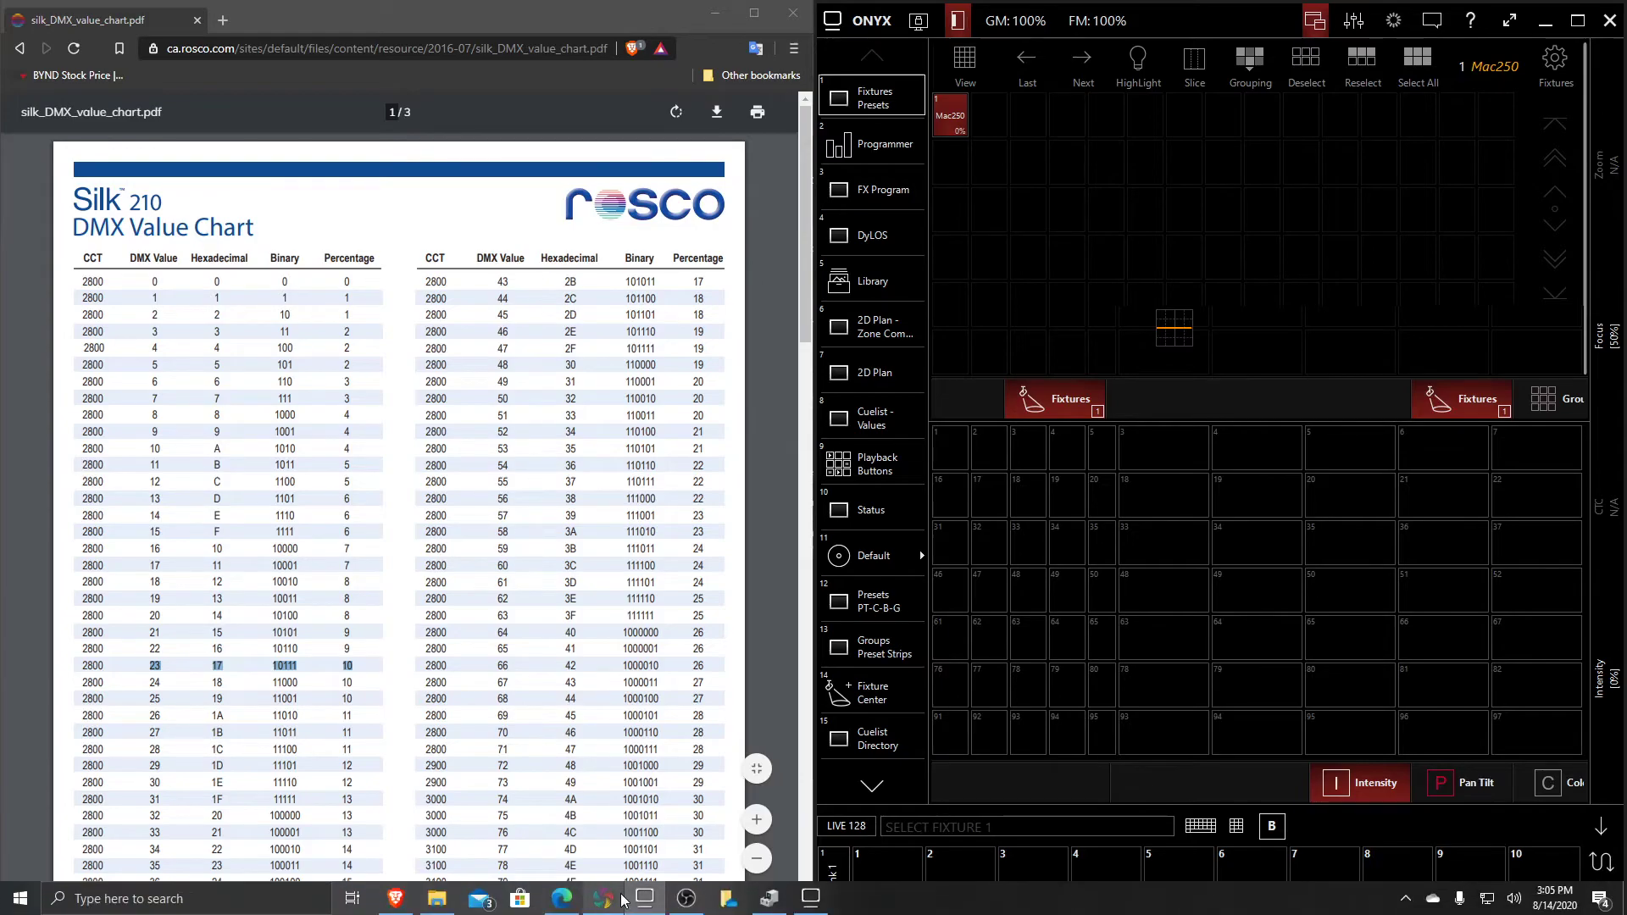
{"action": "left_click", "coordinate": [595, 905]}
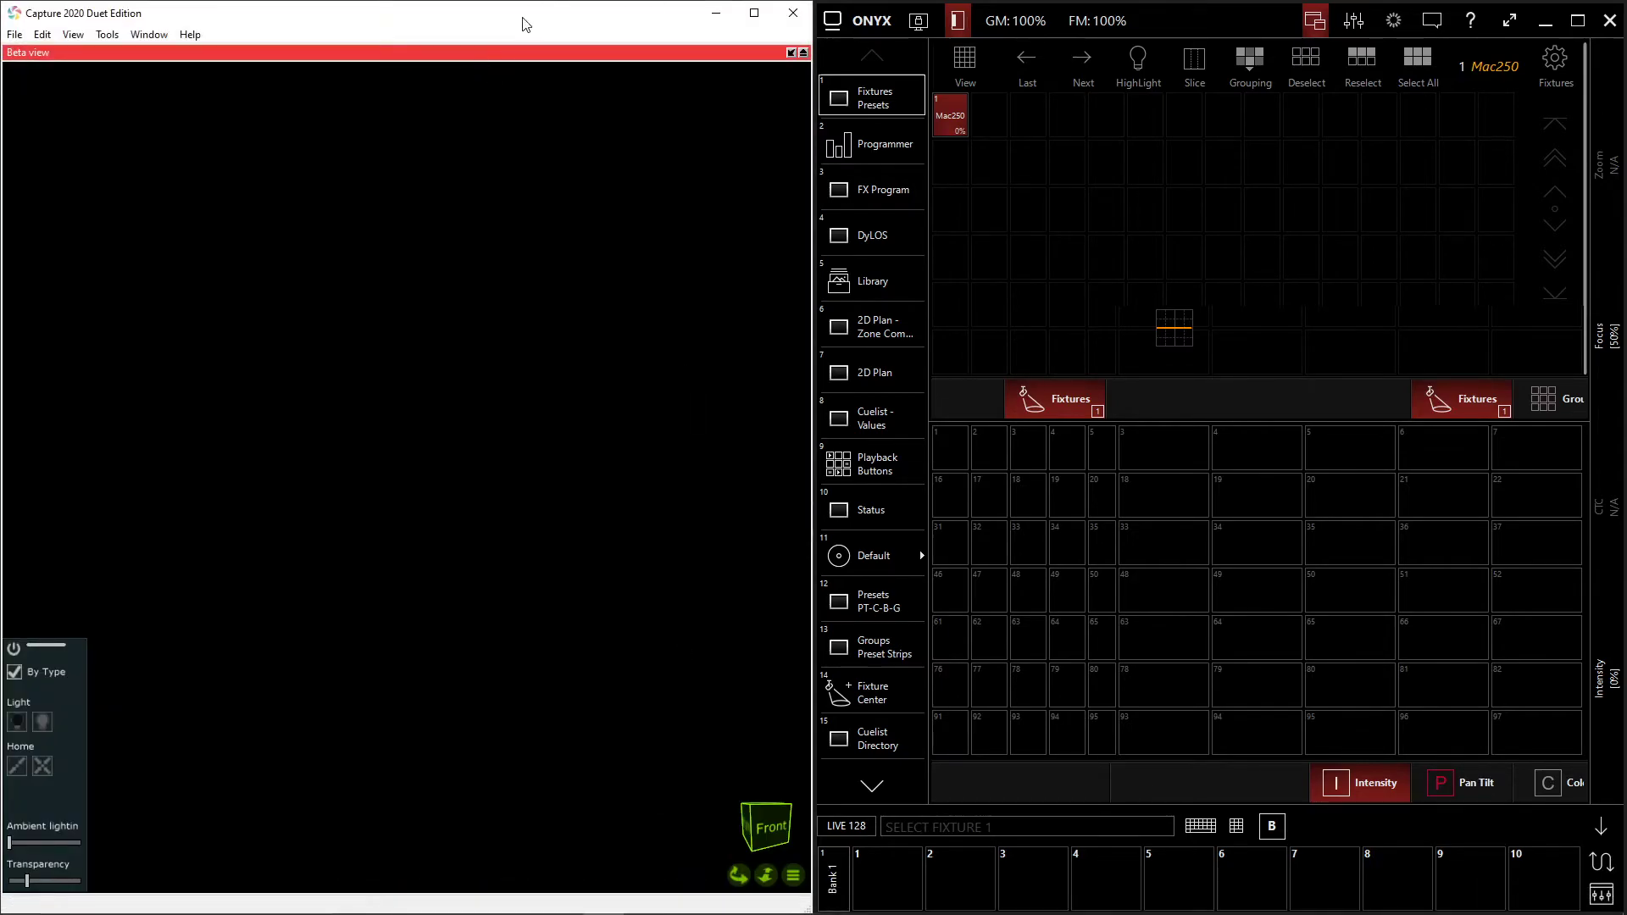
- Reselect the Mac250 fixture, set its intensity to full and reframe the Capture view so the beam and truss are visible
{"action": "left_click", "coordinate": [954, 122]}
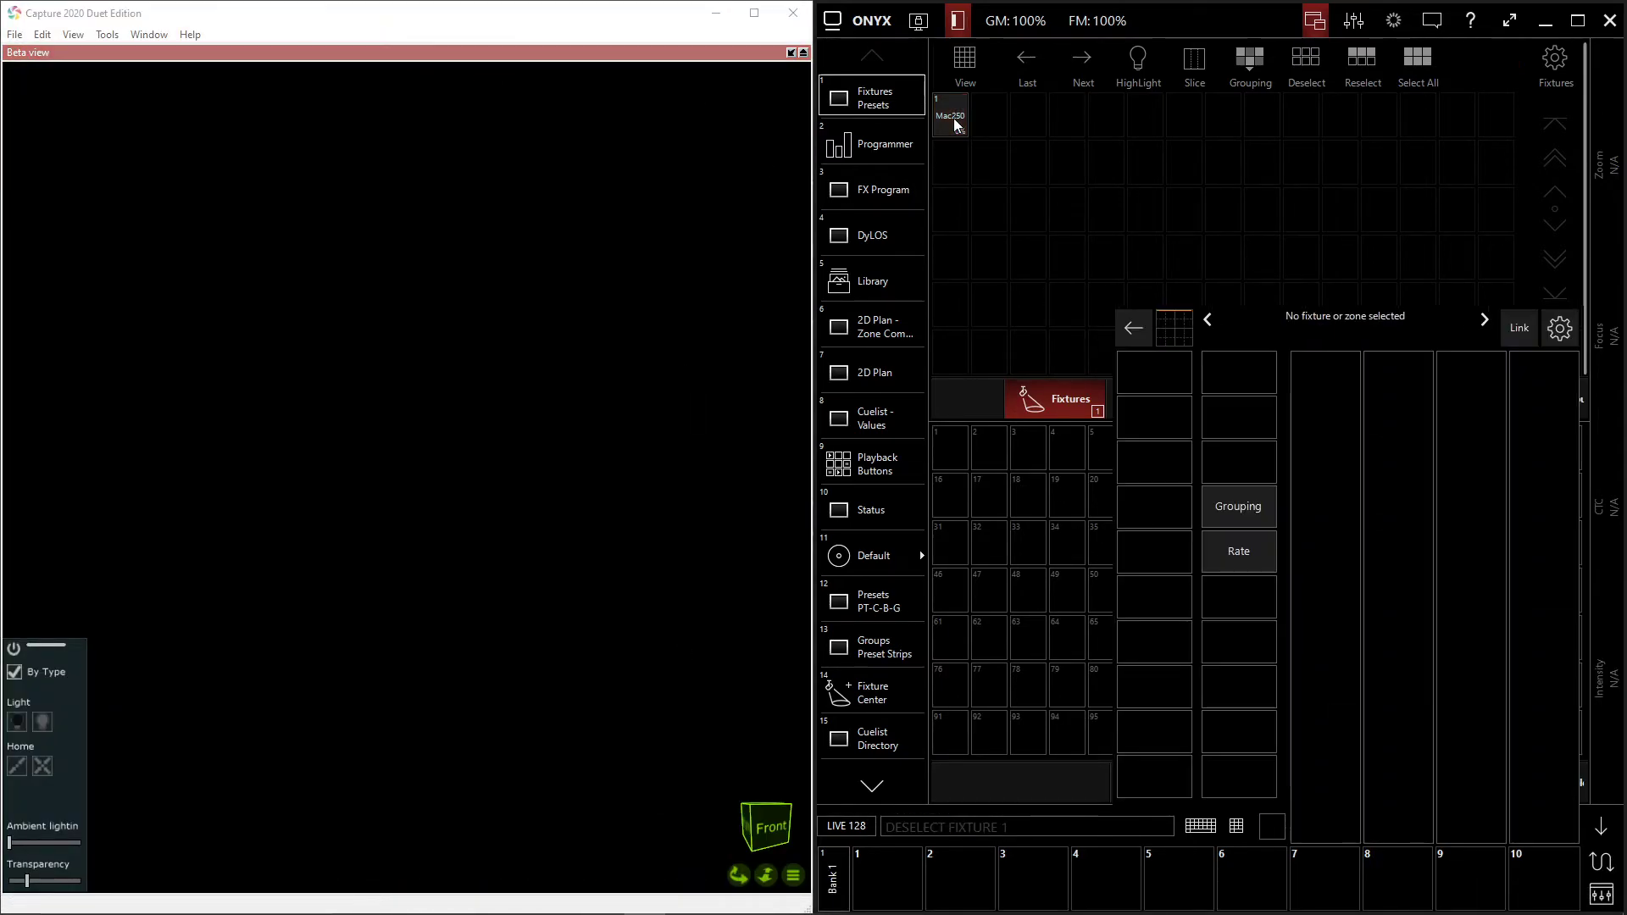
{"action": "left_click", "coordinate": [953, 123]}
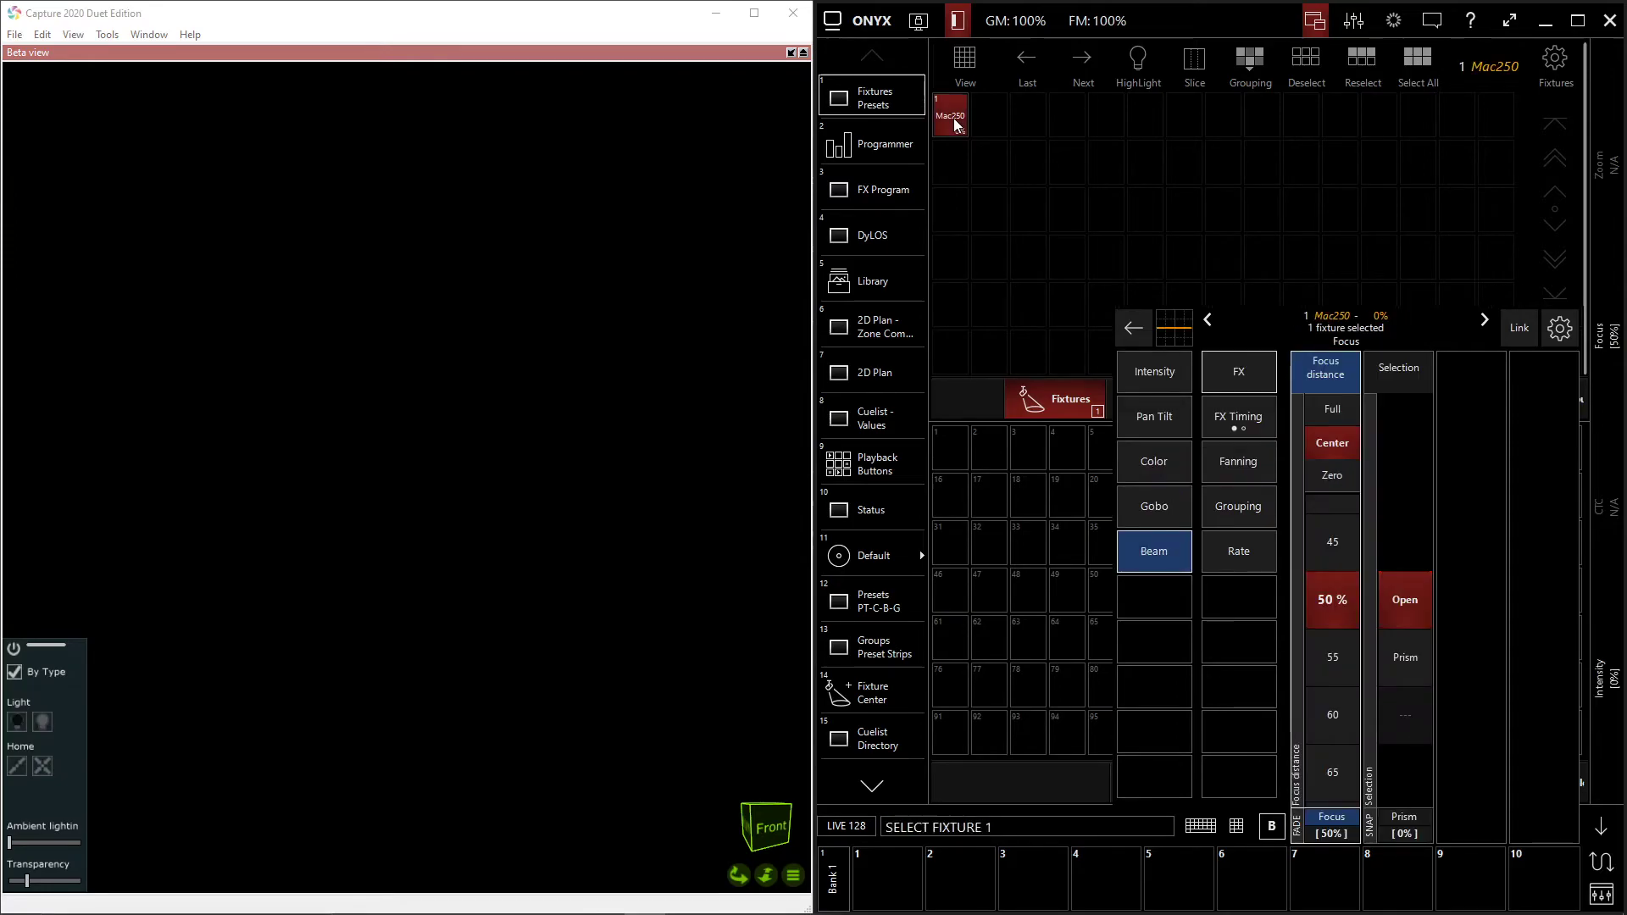
{"action": "key", "text": "f"}
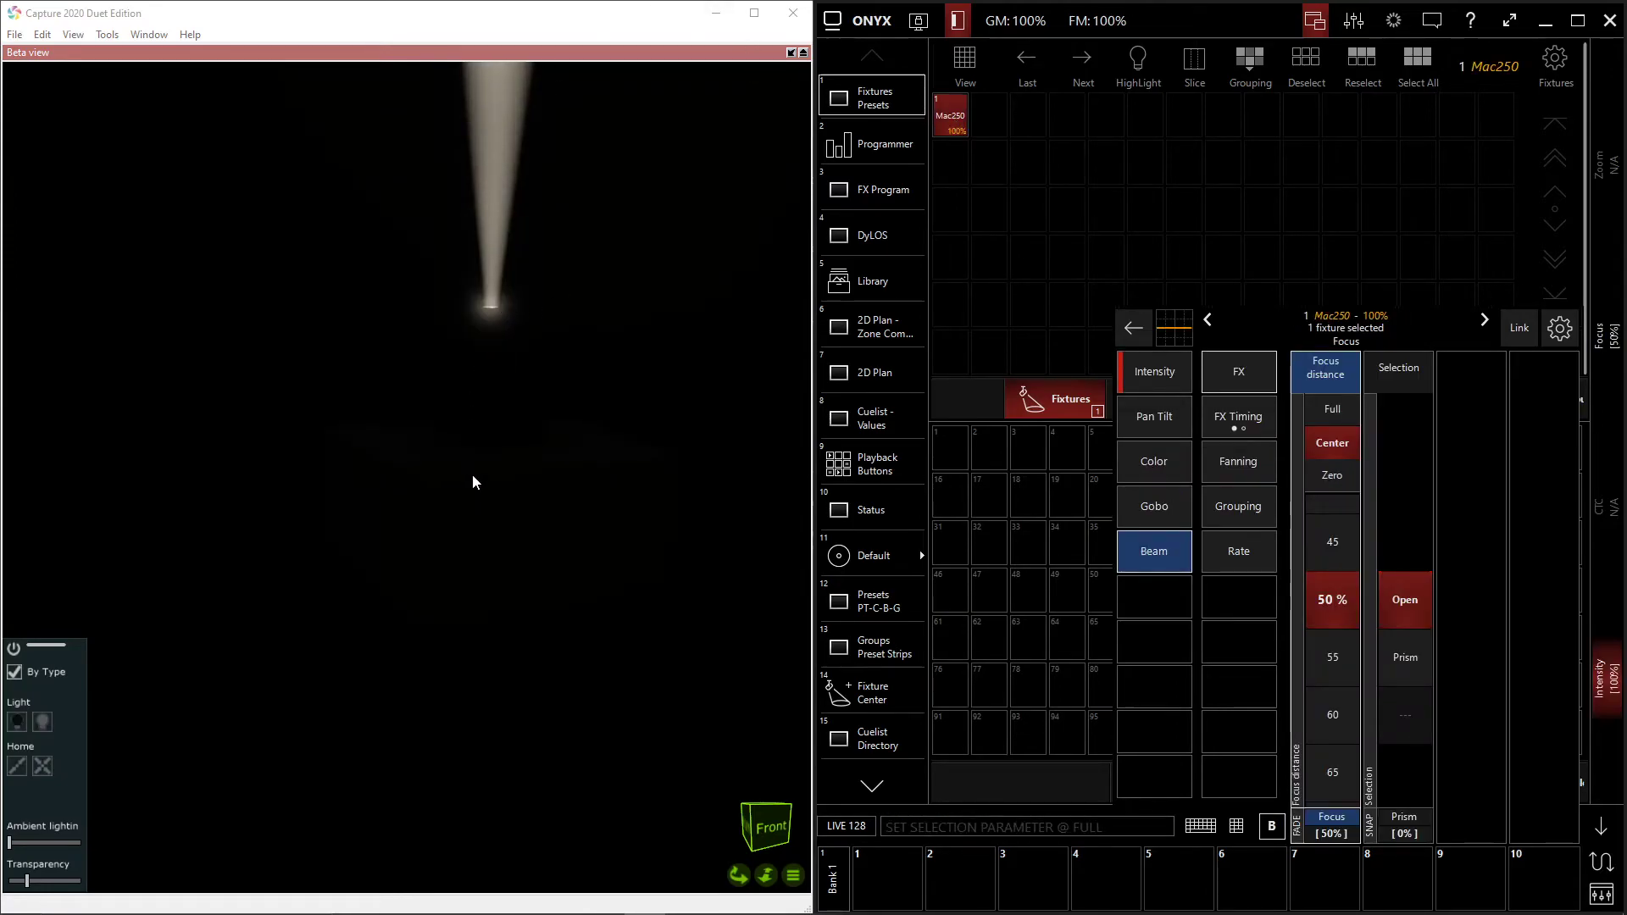
{"action": "left_click_drag", "start_coordinate": [544, 324], "coordinate": [453, 87]}
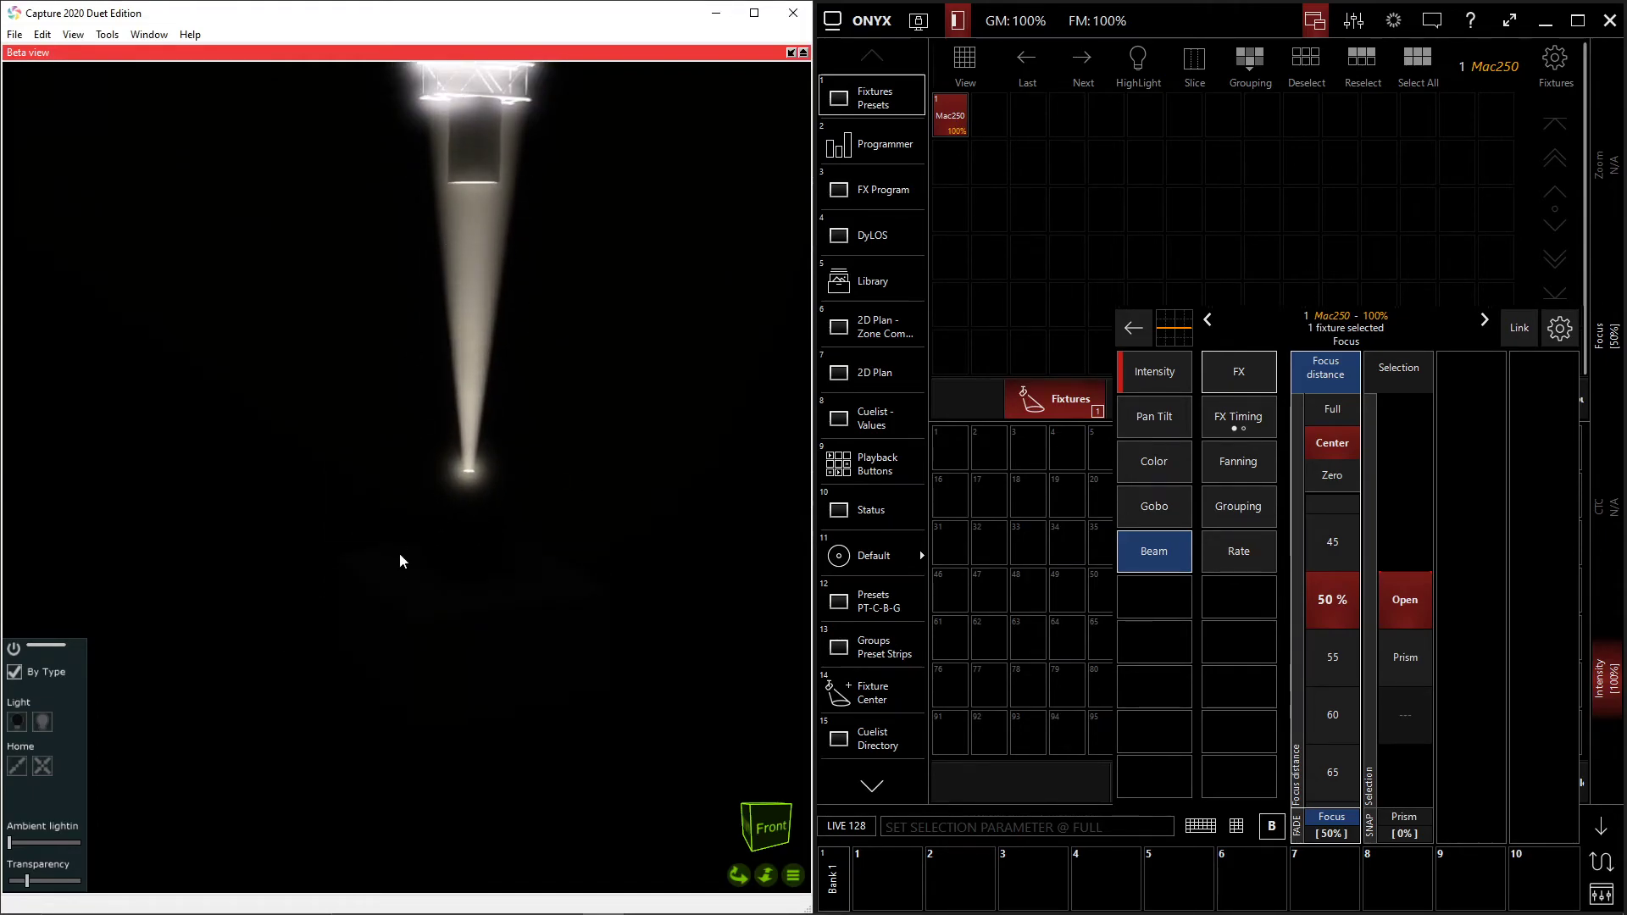
- Test the Mac250's movement by setting its pan to 100% and tilt to 90%
{"action": "left_click", "coordinate": [1154, 415]}
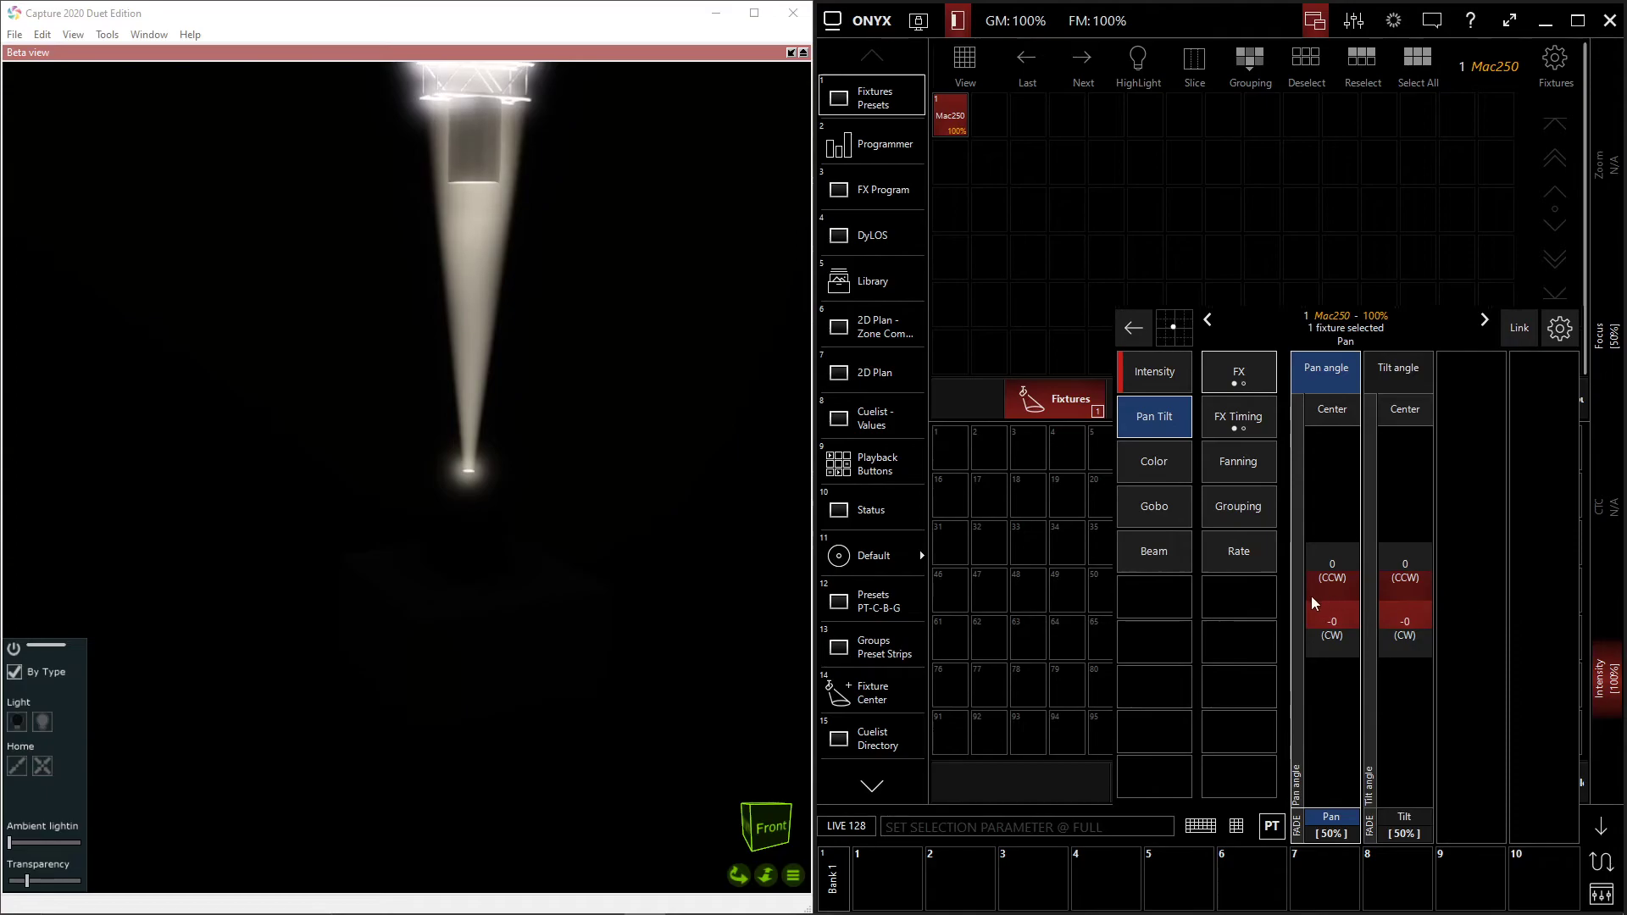
{"action": "left_click_drag", "start_coordinate": [1337, 621], "coordinate": [1332, 550]}
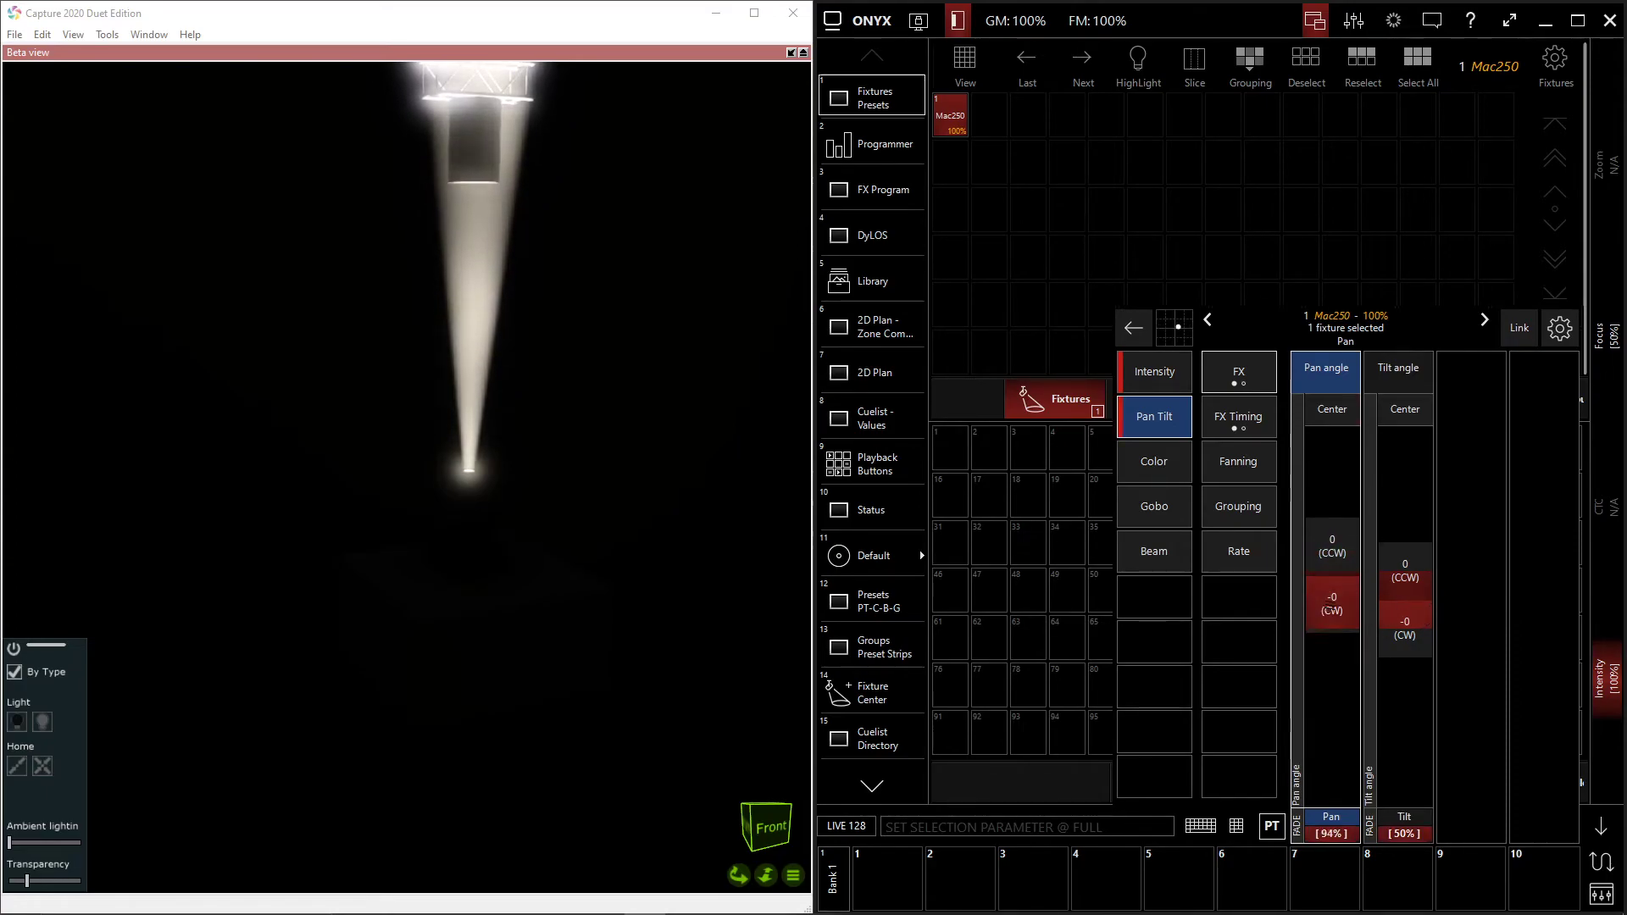
{"action": "left_click_drag", "start_coordinate": [1392, 644], "coordinate": [1405, 606]}
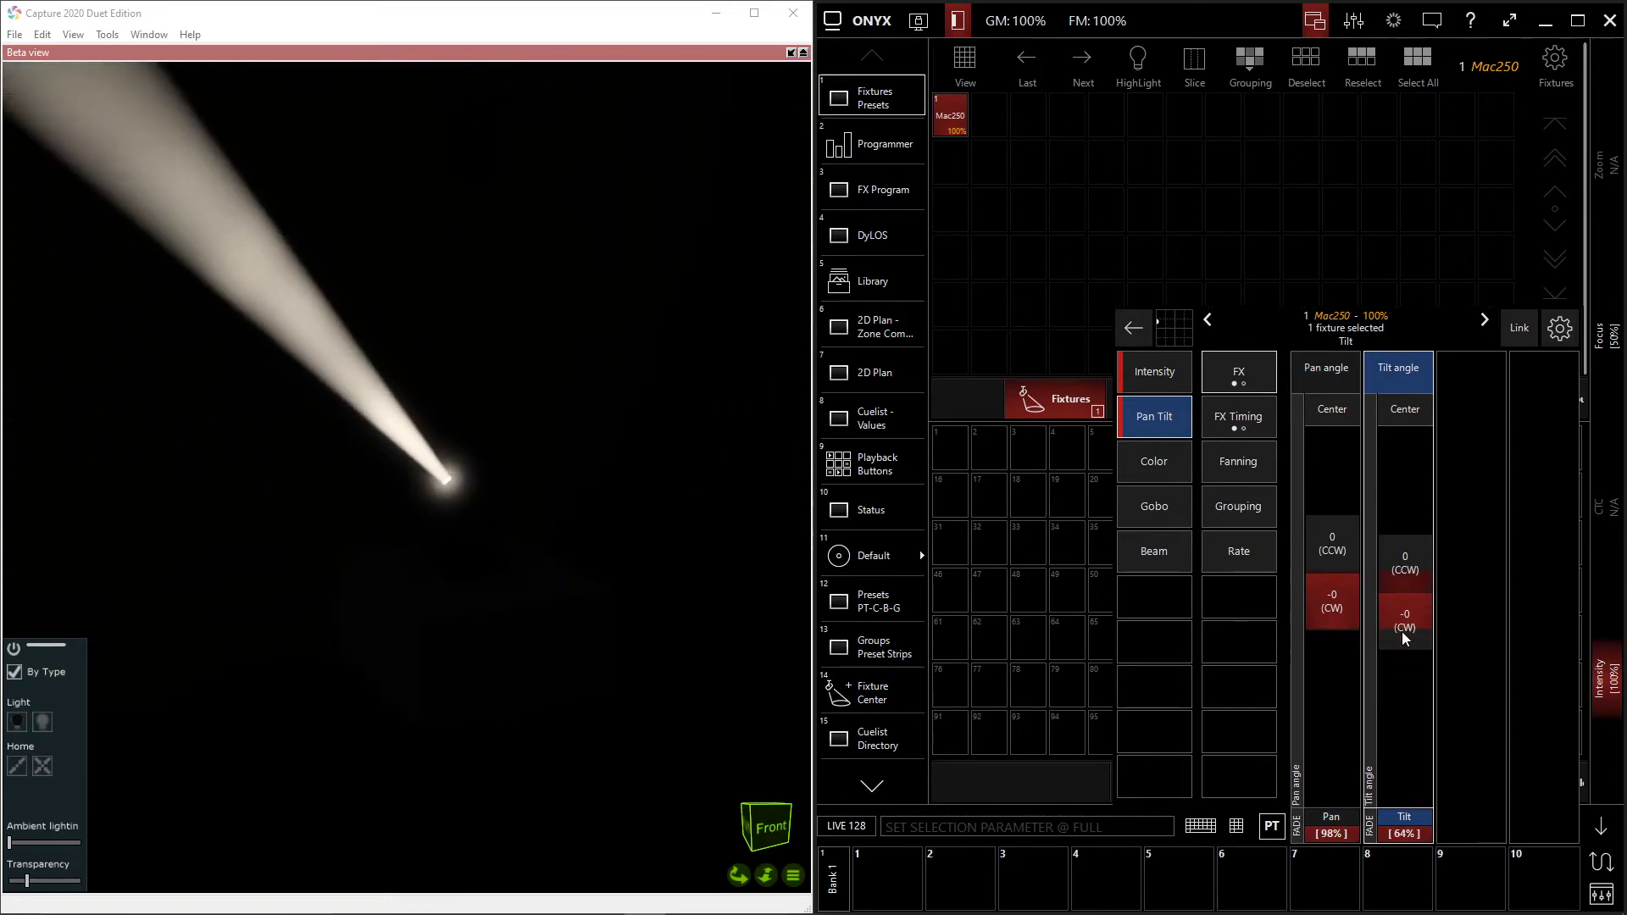
{"action": "left_click", "coordinate": [1332, 603]}
{"action": "mouse_move", "coordinate": [1335, 617]}
{"action": "left_mouse_down"}
{"action": "mouse_move", "coordinate": [1335, 600]}
{"action": "mouse_move", "coordinate": [1389, 600]}
{"action": "mouse_move", "coordinate": [1336, 626]}
{"action": "mouse_move", "coordinate": [1335, 588]}
{"action": "left_mouse_up"}
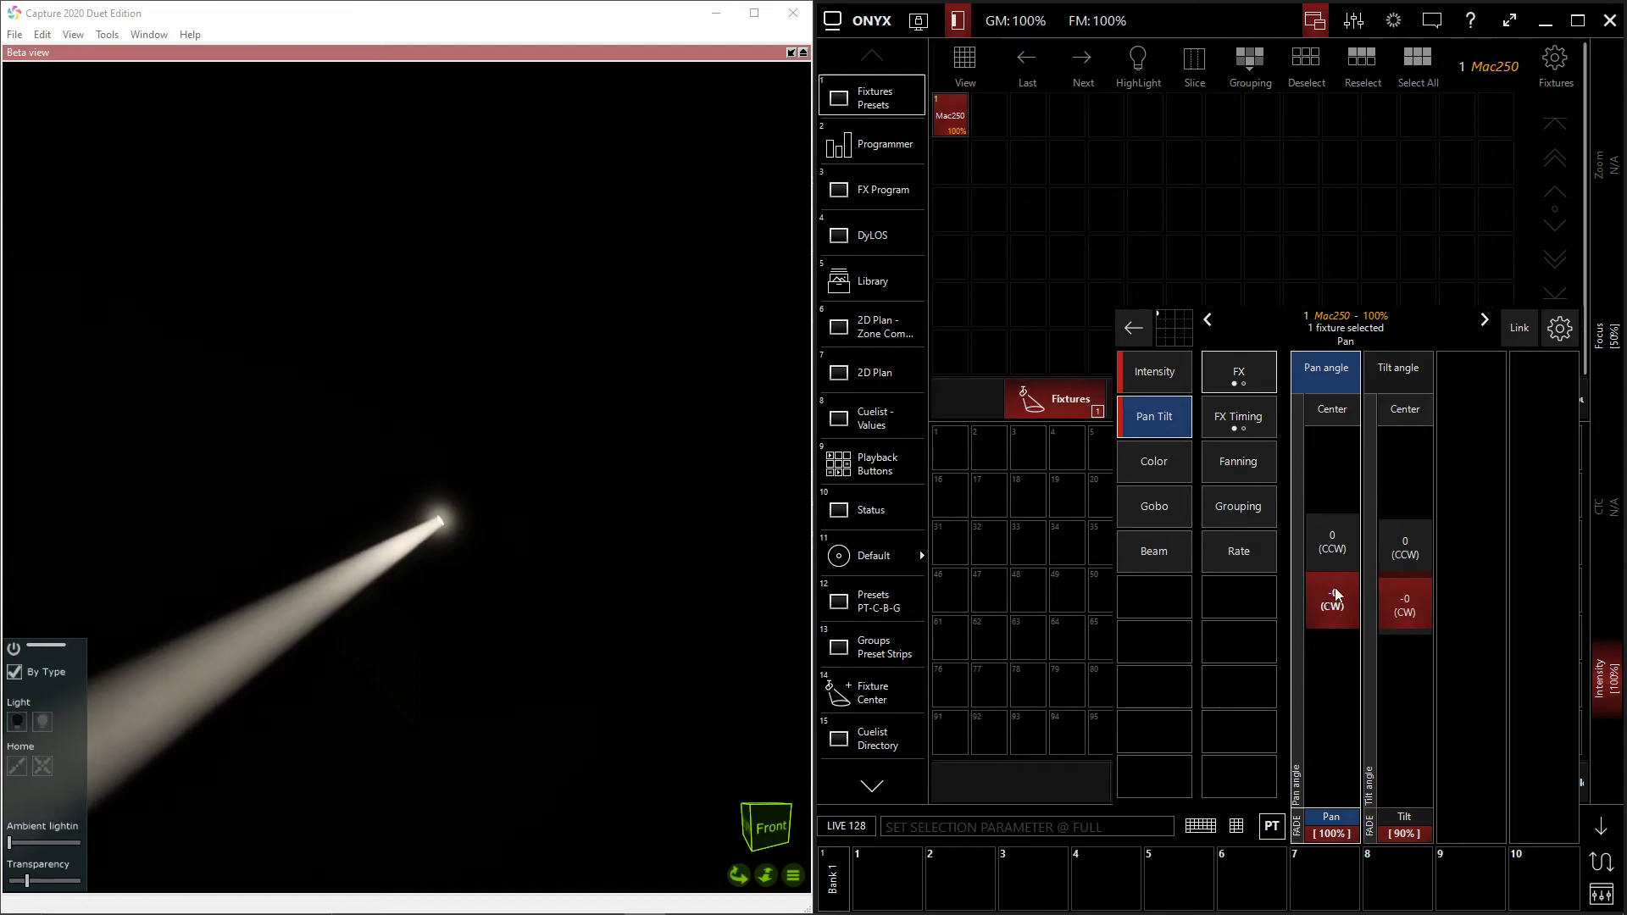
- Test the color wheel selections on the Mac250 with Color 1, Color 2 and Color 5
{"action": "left_click", "coordinate": [1174, 478]}
{"action": "left_click", "coordinate": [1332, 662]}
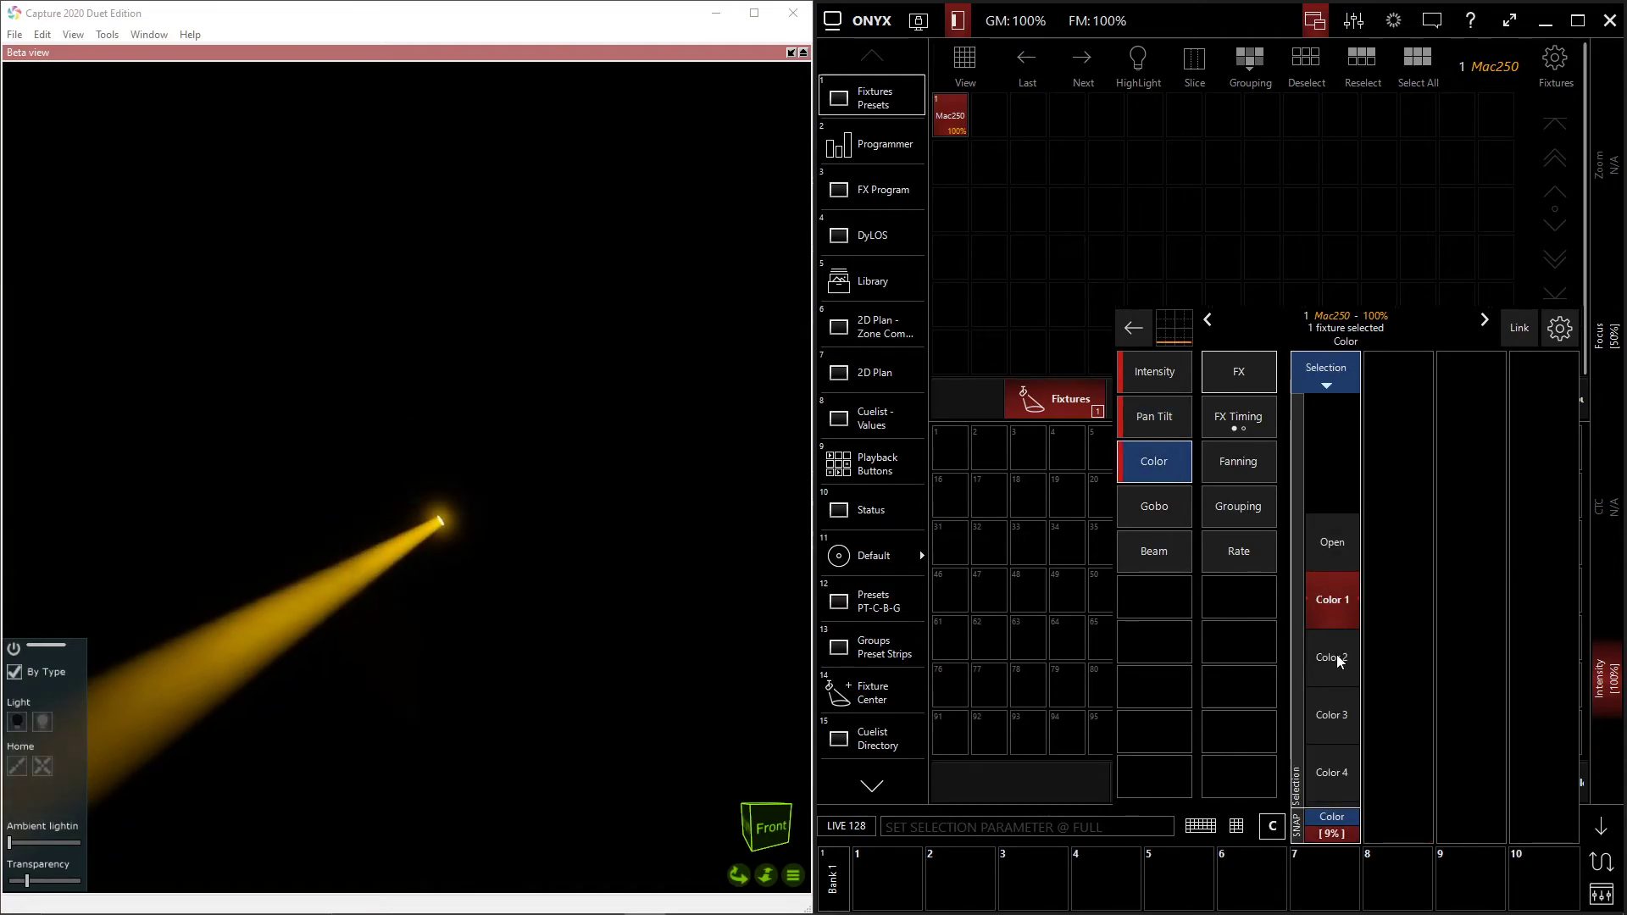
{"action": "left_click", "coordinate": [1332, 663]}
{"action": "left_click_drag", "start_coordinate": [1331, 604], "coordinate": [1335, 615]}
{"action": "left_click_drag", "start_coordinate": [1320, 688], "coordinate": [1319, 725]}
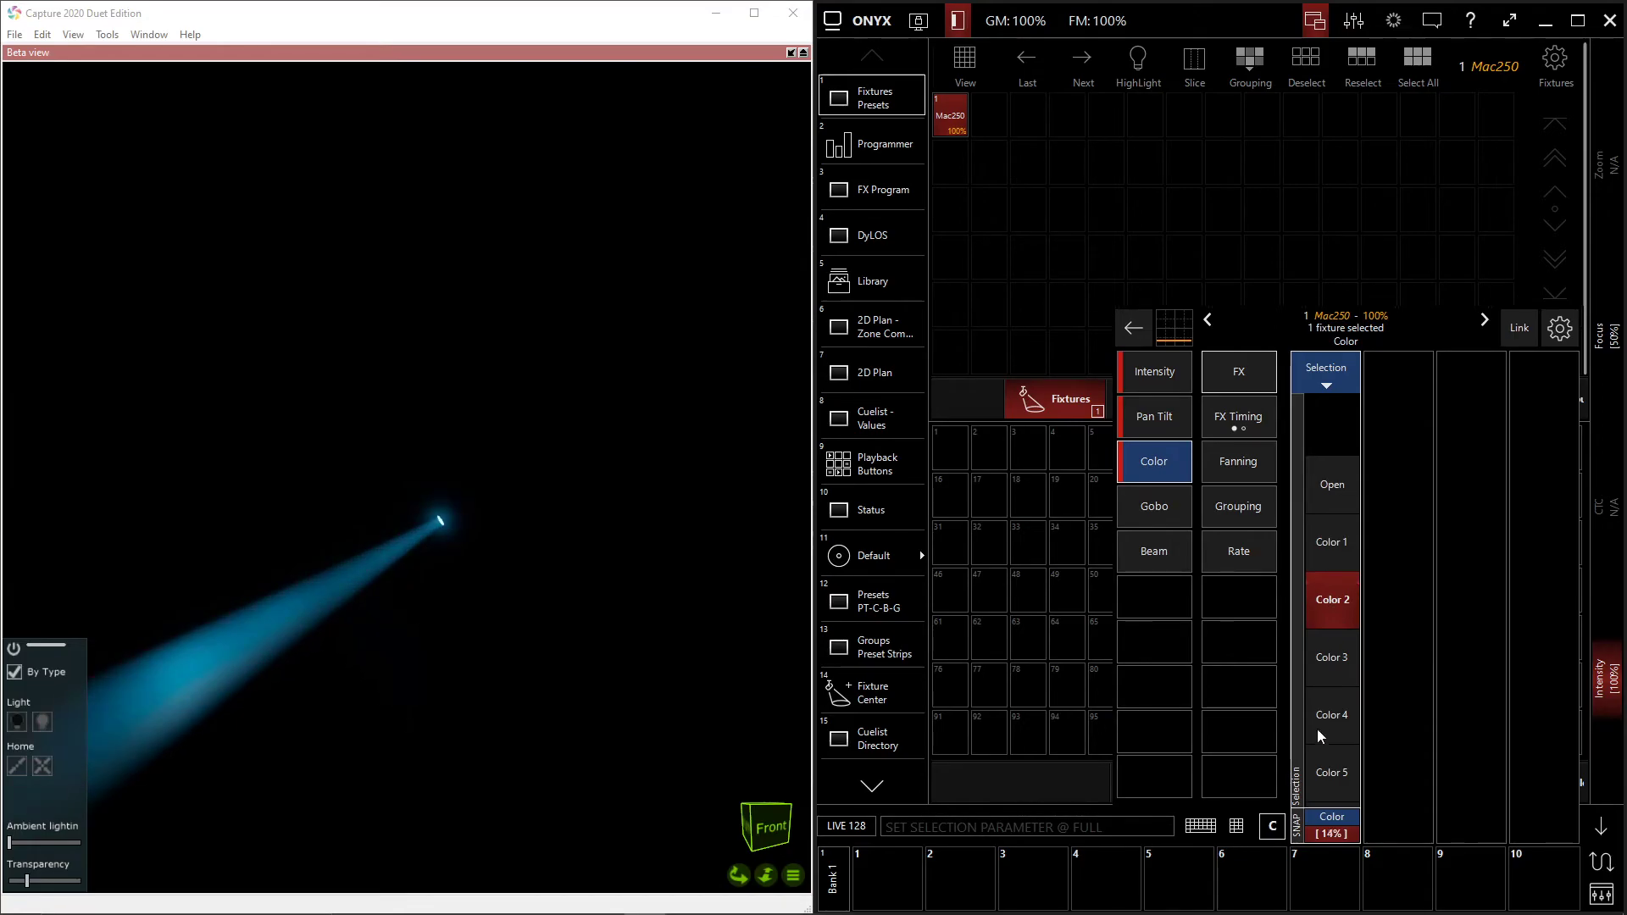
{"action": "left_click", "coordinate": [1325, 771]}
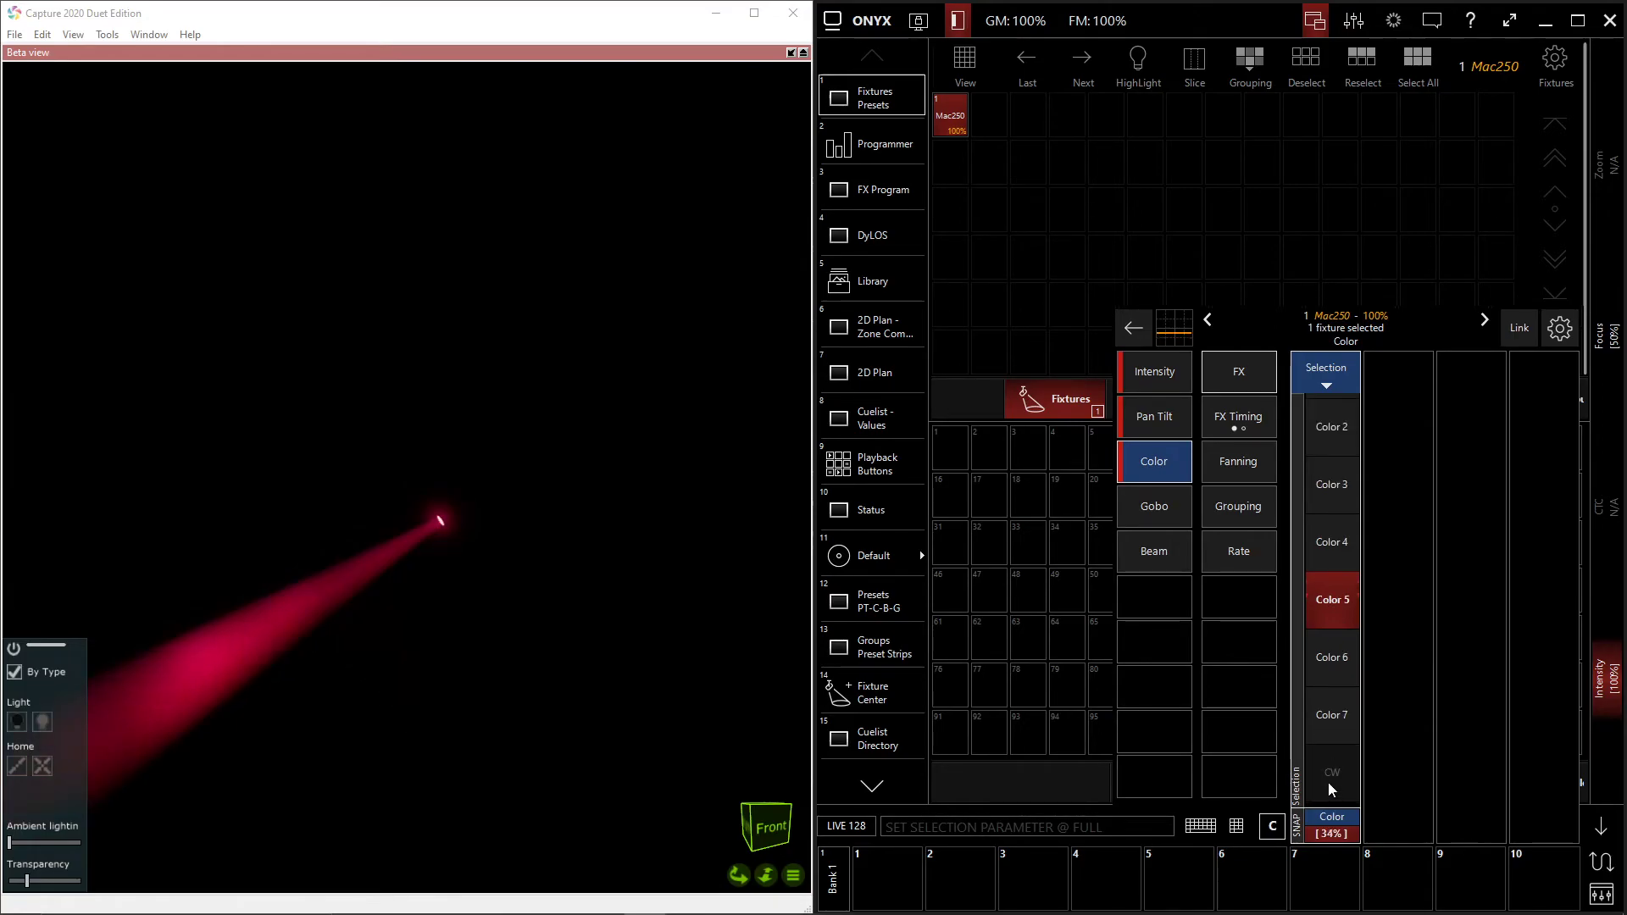
- Test the color wheel's clockwise scroll, varying its speed between fast at 93% and slow at 56%
{"action": "left_click_drag", "start_coordinate": [1328, 765], "coordinate": [1332, 594]}
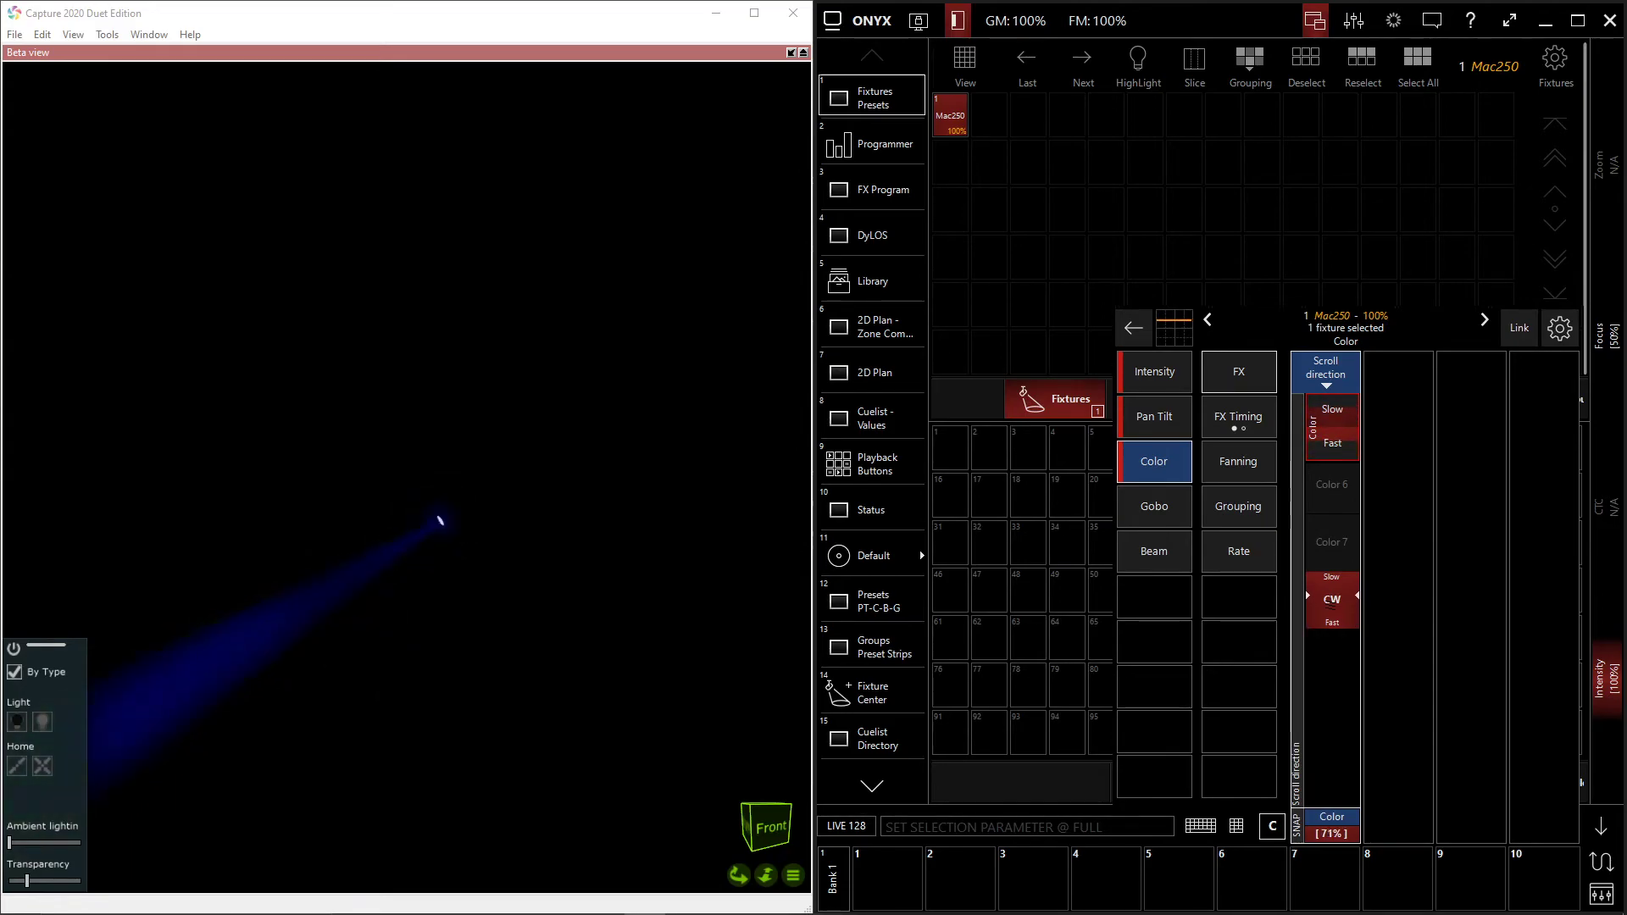
{"action": "mouse_move", "coordinate": [1332, 597]}
{"action": "left_mouse_down"}
{"action": "mouse_move", "coordinate": [1332, 579]}
{"action": "mouse_move", "coordinate": [1332, 627]}
{"action": "left_mouse_up"}
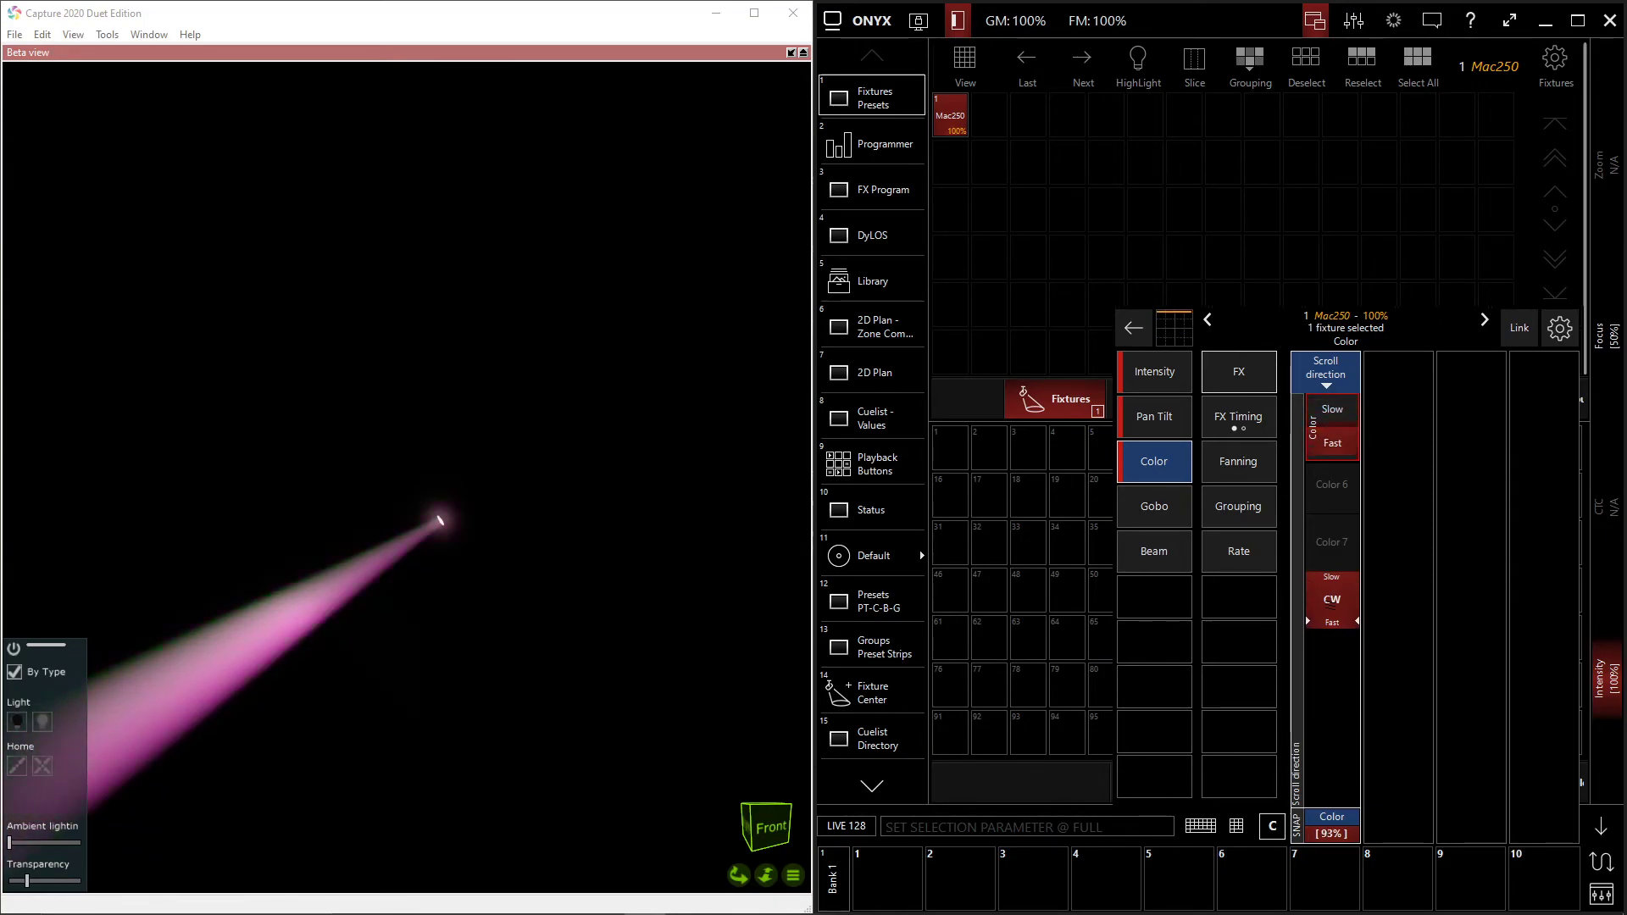
{"action": "left_click_drag", "start_coordinate": [1332, 616], "coordinate": [1332, 577]}
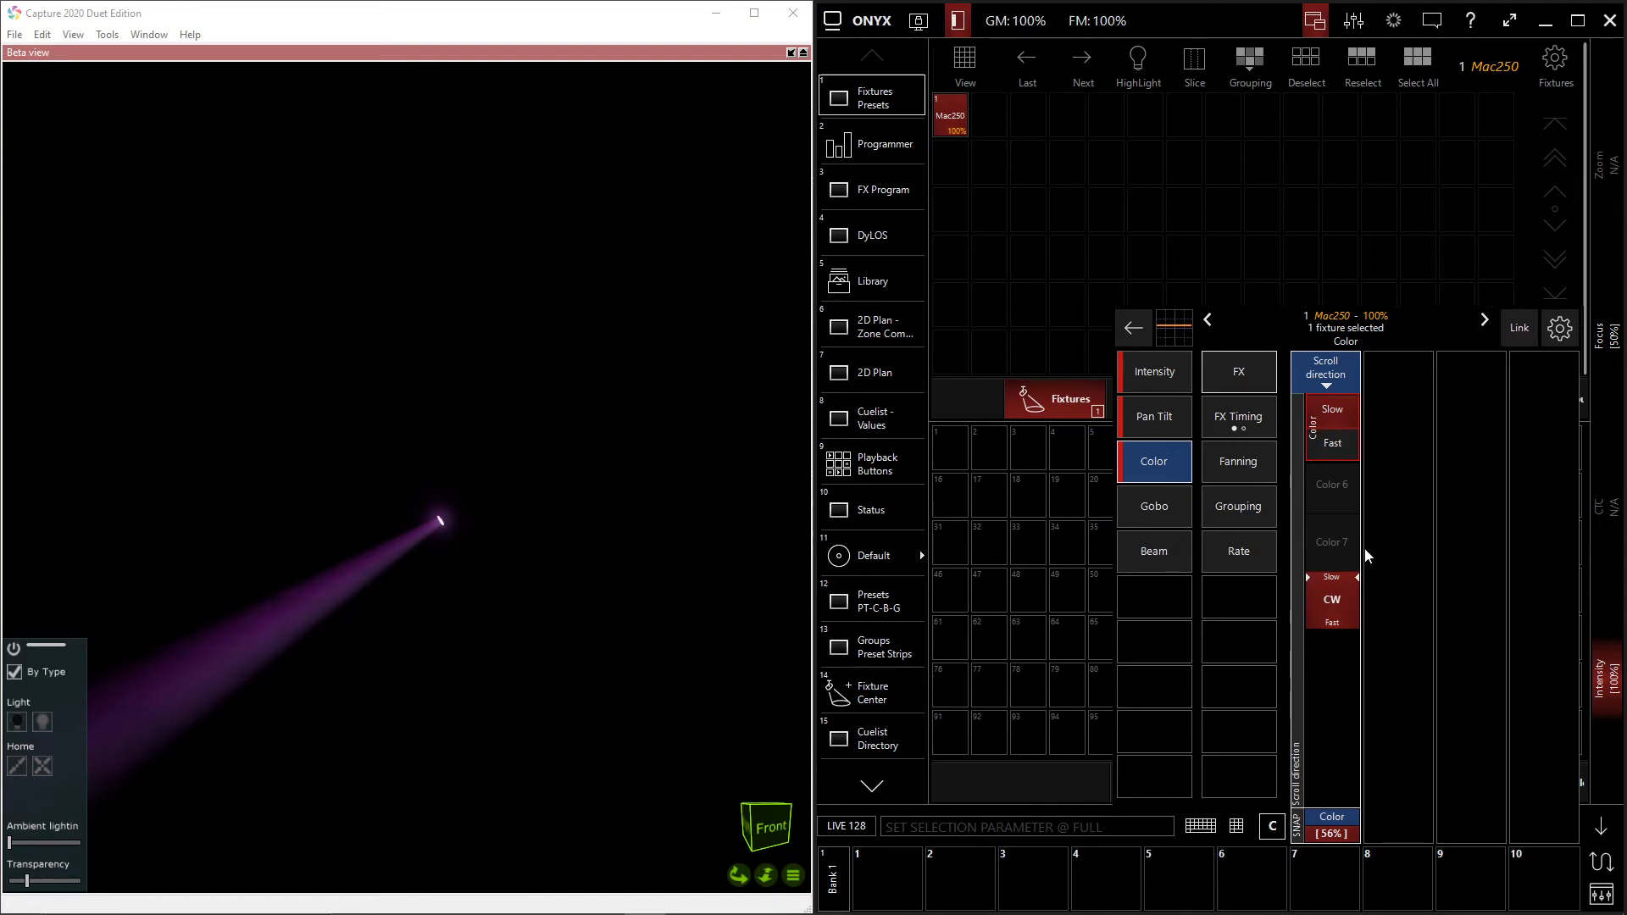
- Return the color wheel from scrolling to a fixed selection and set Color 6 at 38%
{"action": "left_click", "coordinate": [1337, 553]}
{"action": "left_click", "coordinate": [1328, 556]}
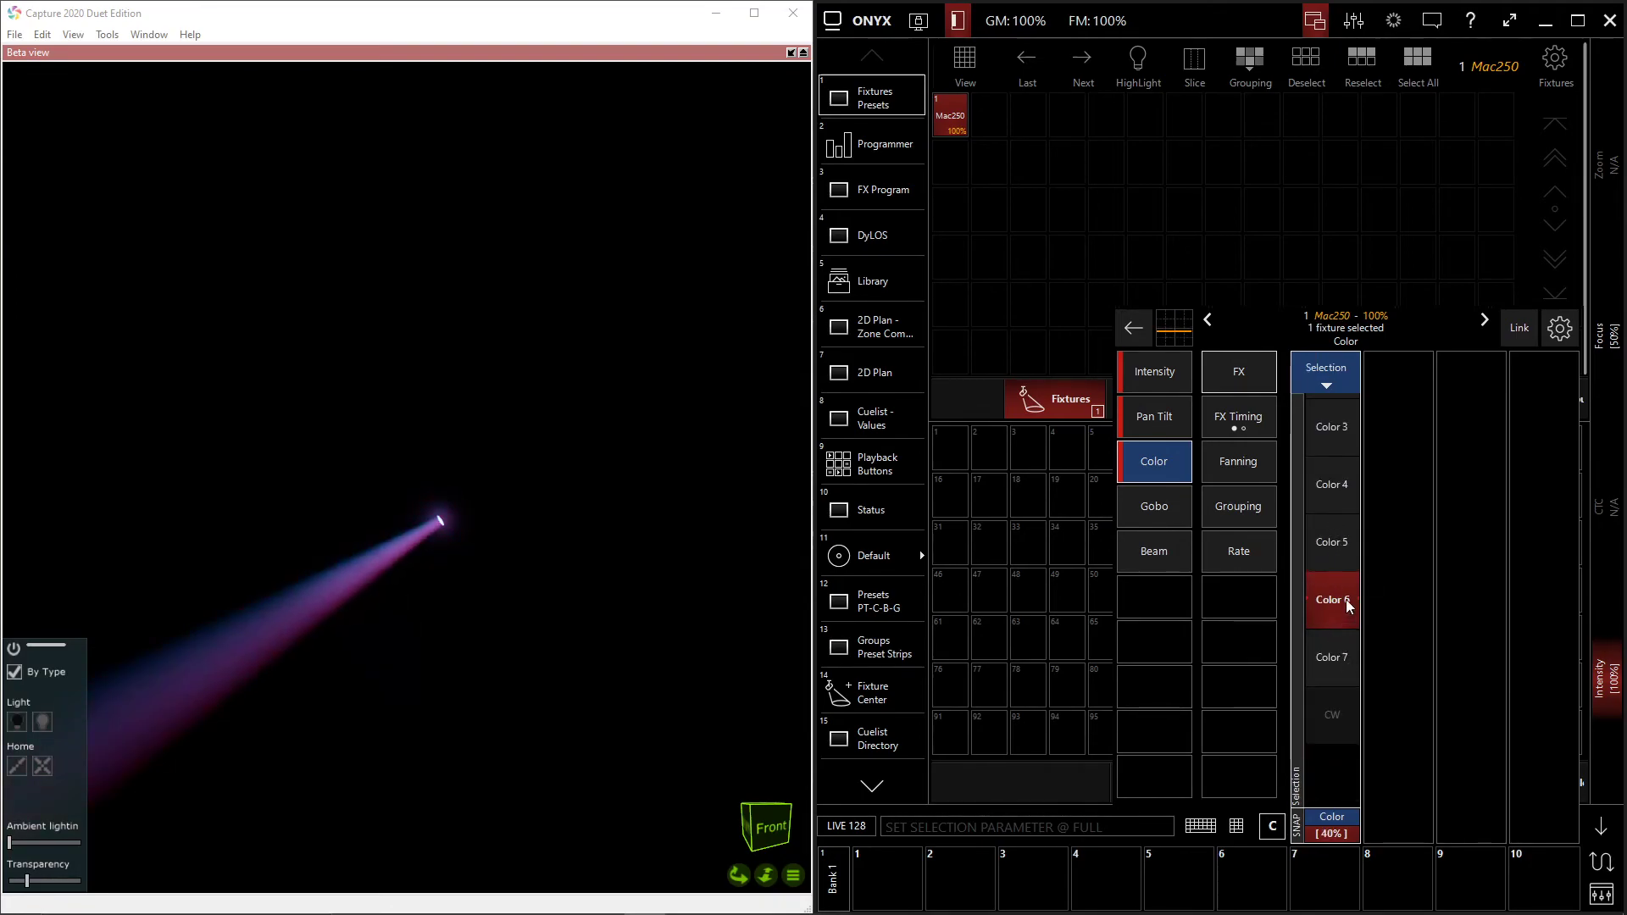
{"action": "scroll", "coordinate": [1331, 604], "scroll_direction": "down", "scroll_amount": 2}
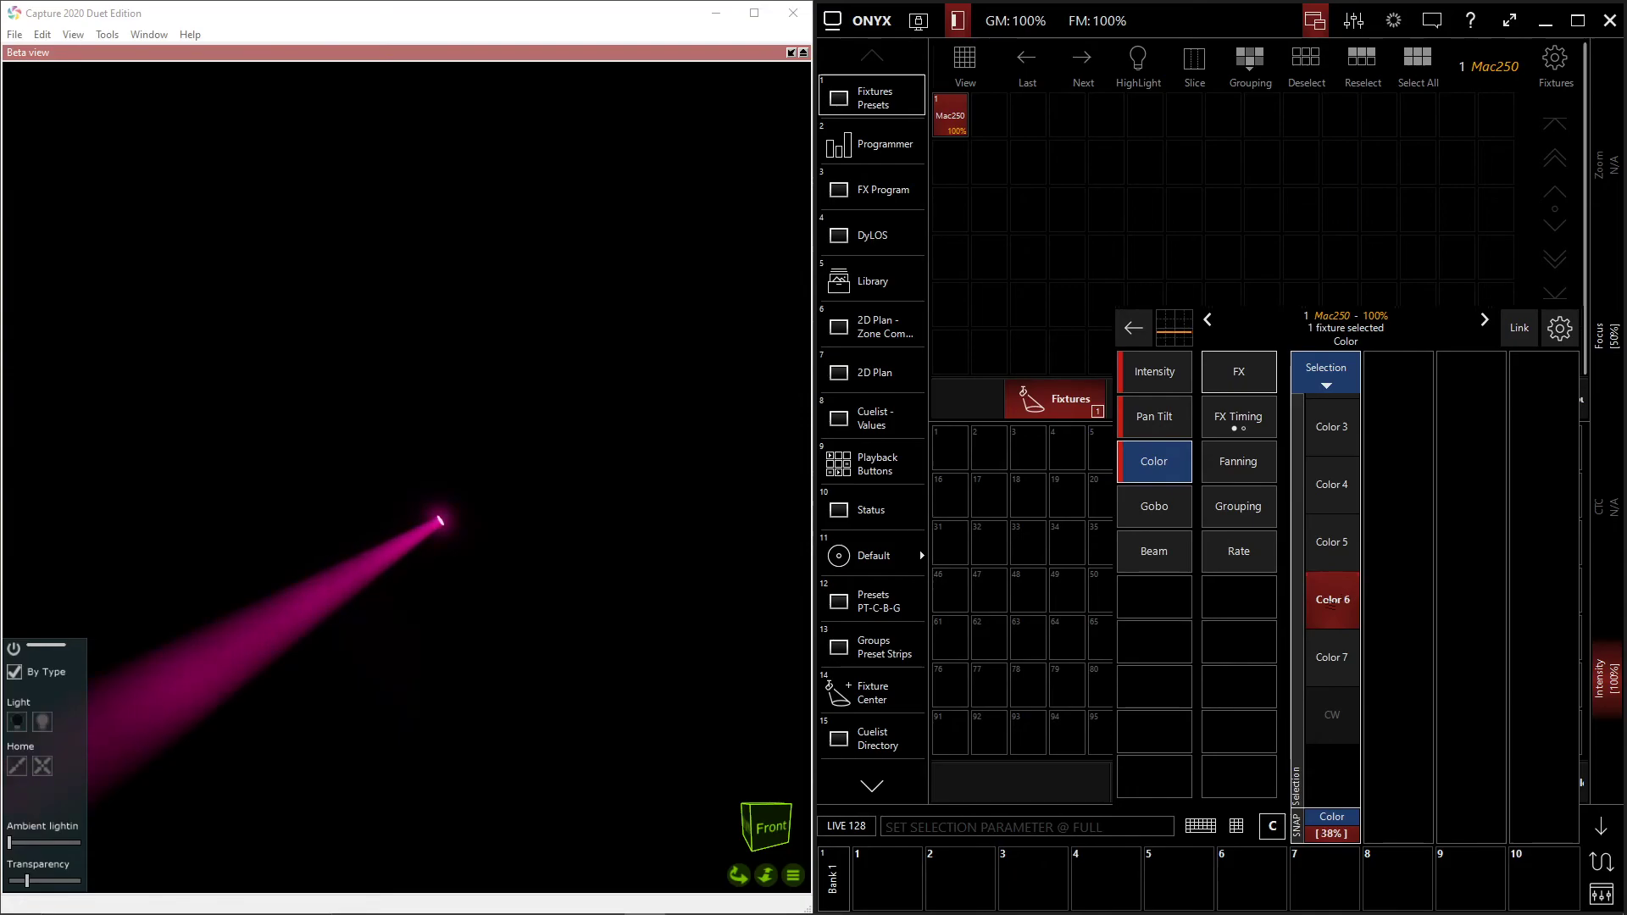
- Test Gobo 1 and Gobo 3 with the gobo index angle turned to 50% and 5%, and return the gobo wheel to Open
{"action": "left_click", "coordinate": [1161, 507]}
{"action": "left_click", "coordinate": [1333, 663]}
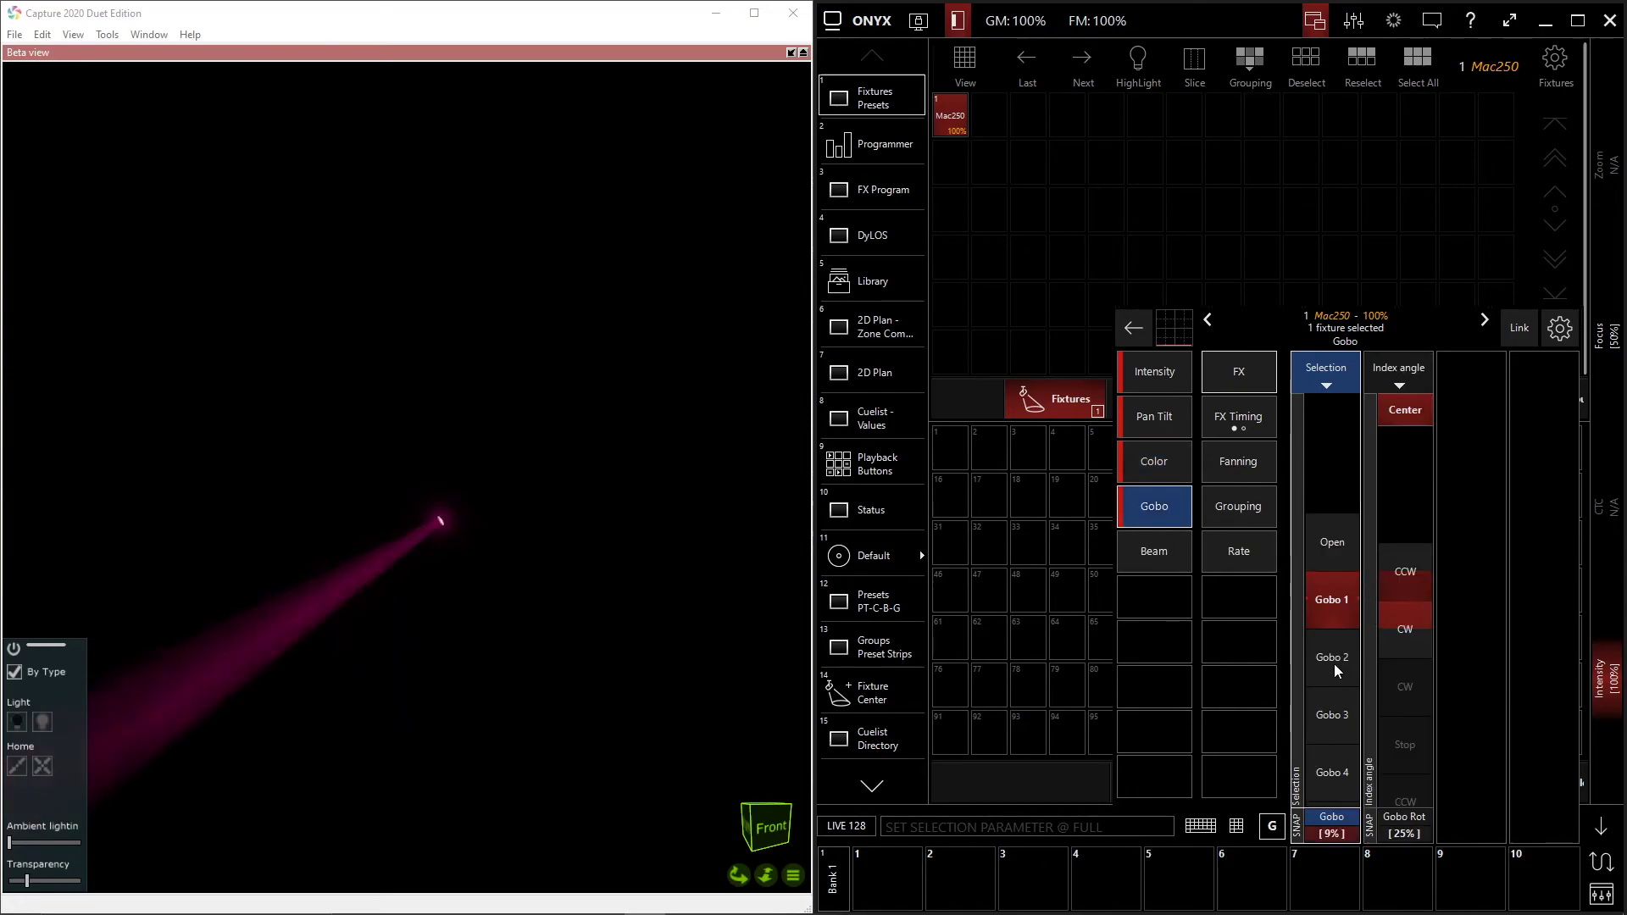
{"action": "left_click", "coordinate": [1405, 600]}
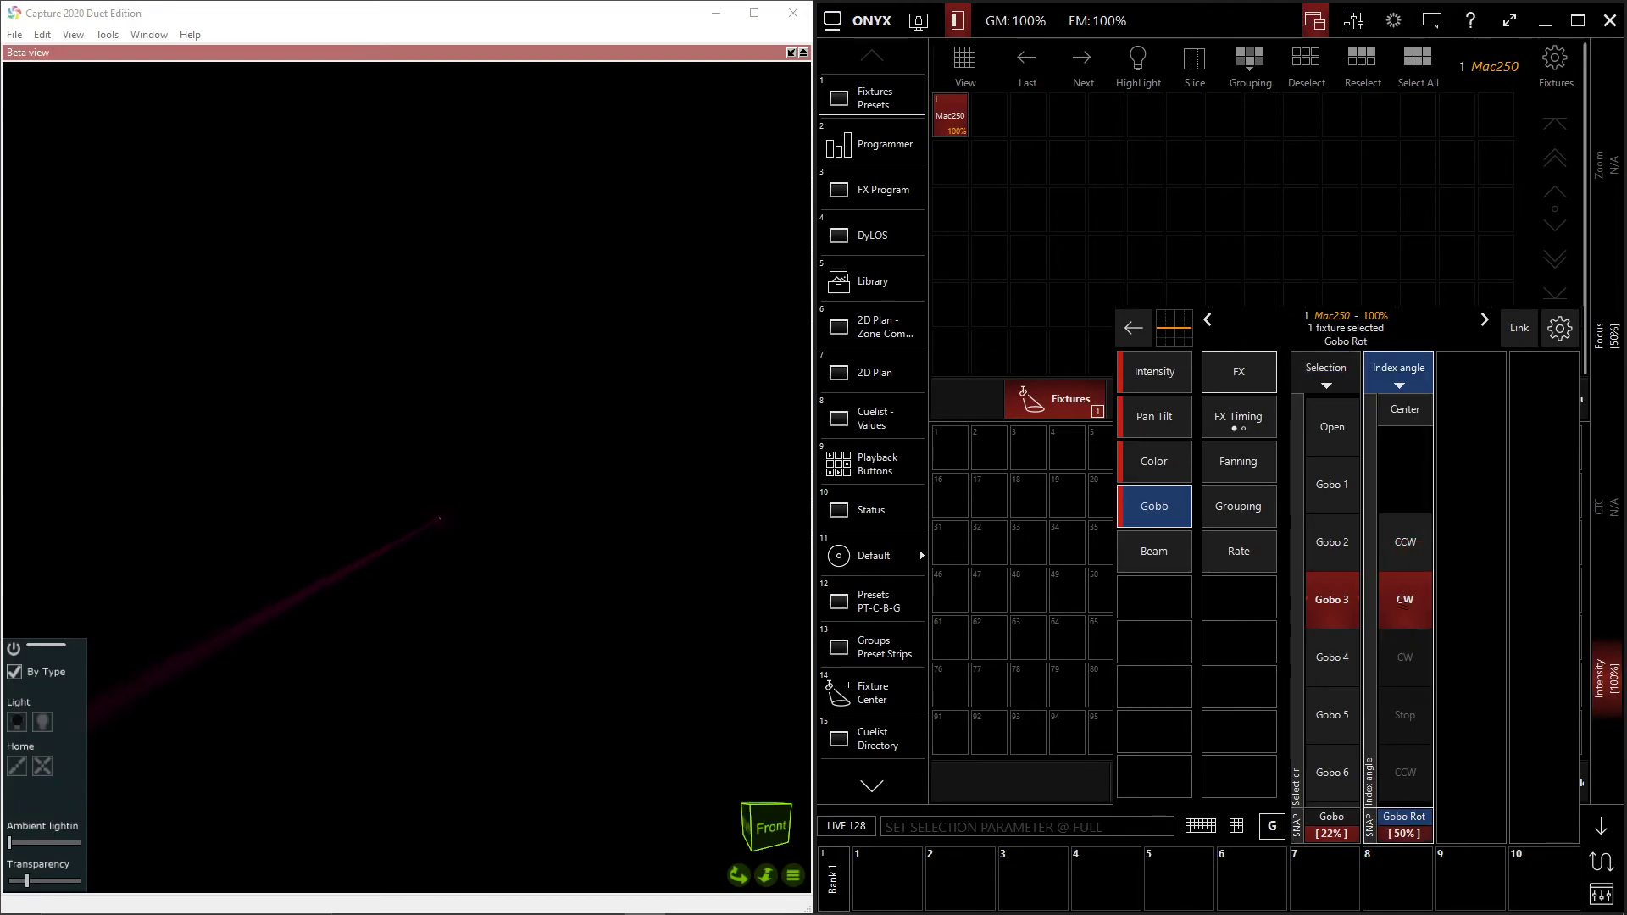
{"action": "scroll", "coordinate": [1405, 600], "scroll_direction": "down", "scroll_amount": 2}
{"action": "scroll", "coordinate": [1405, 601], "scroll_direction": "up", "scroll_amount": 1}
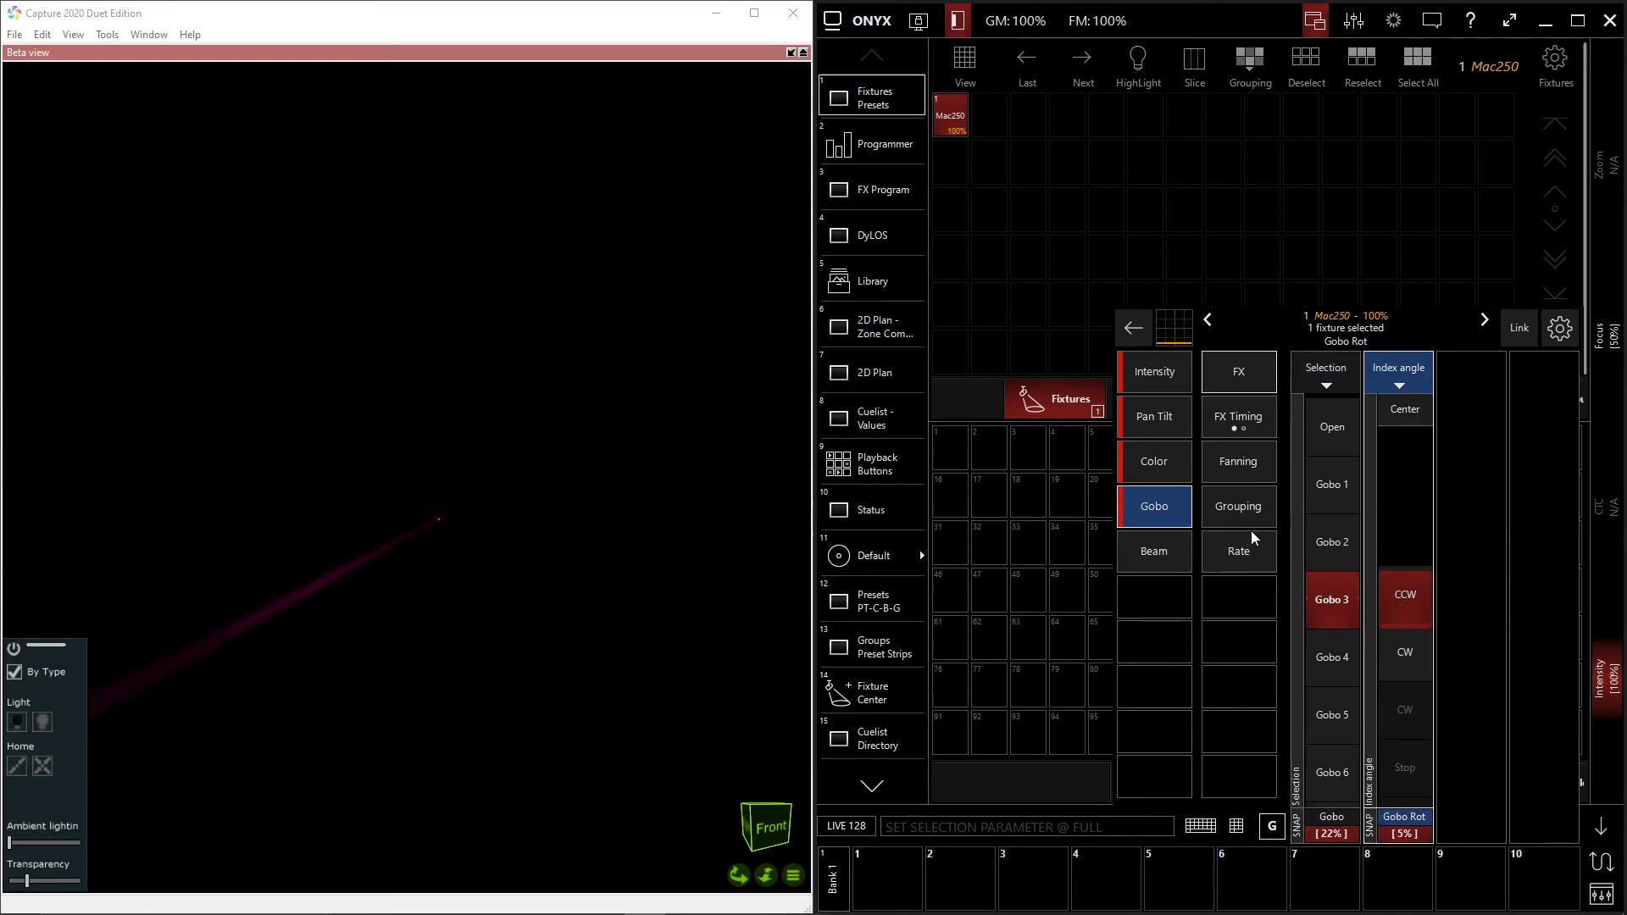
{"action": "left_click", "coordinate": [1337, 432]}
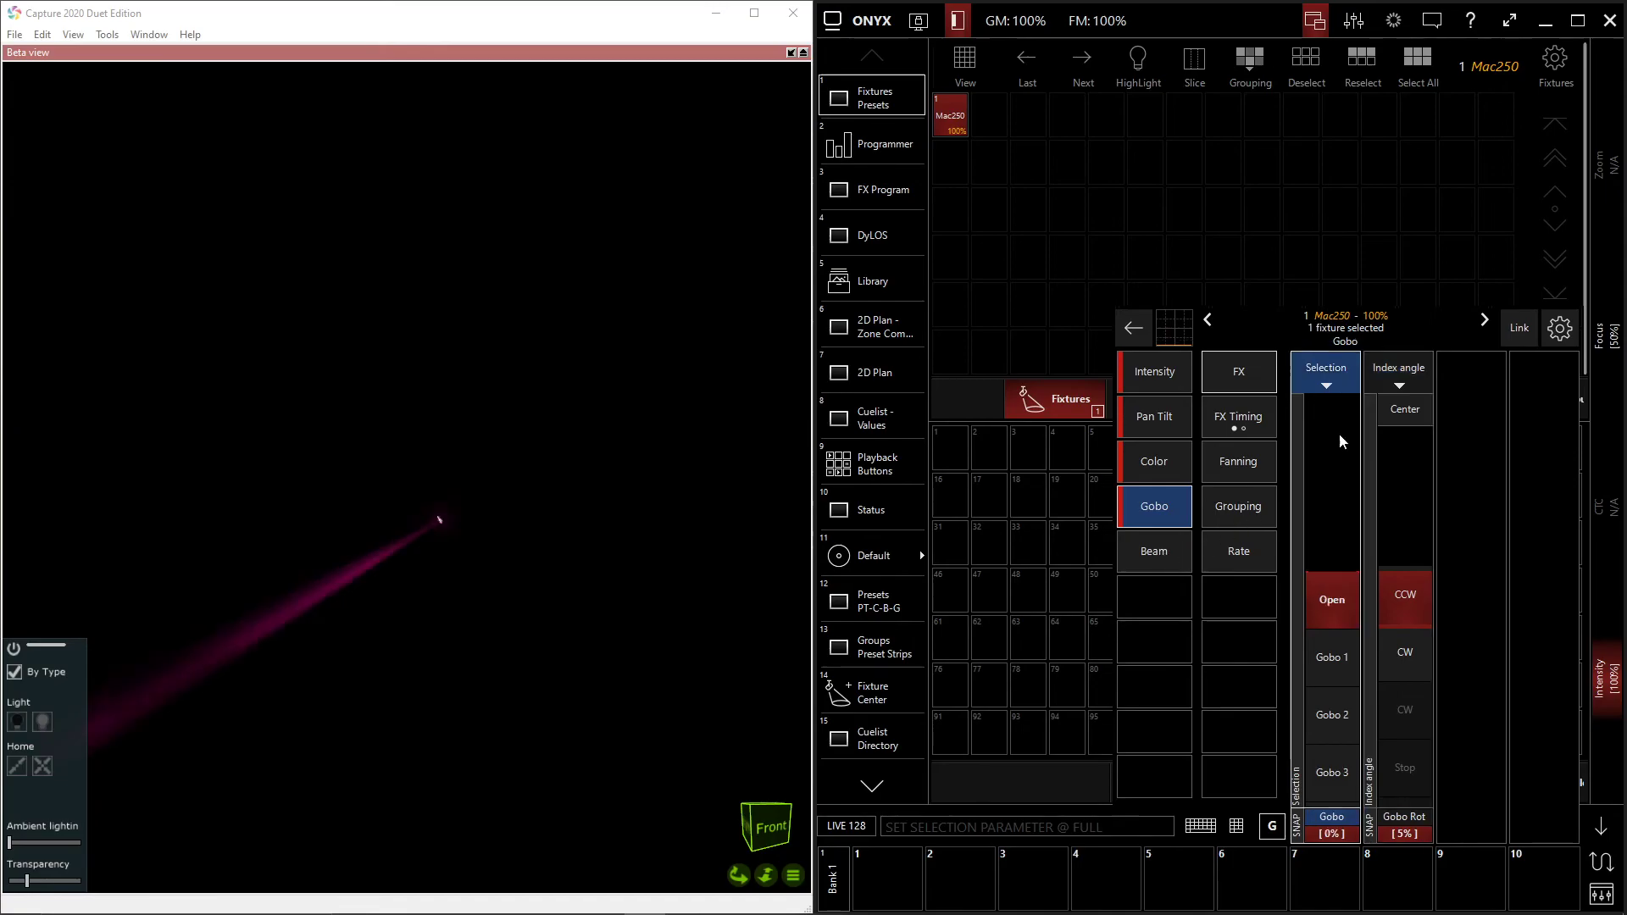
- Run the color wheel through positions around Color 4 and return it to Open
{"action": "left_click", "coordinate": [1155, 463]}
{"action": "scroll", "coordinate": [1327, 429], "scroll_direction": "up", "scroll_amount": 3}
{"action": "scroll", "coordinate": [1339, 430], "scroll_direction": "down", "scroll_amount": 4}
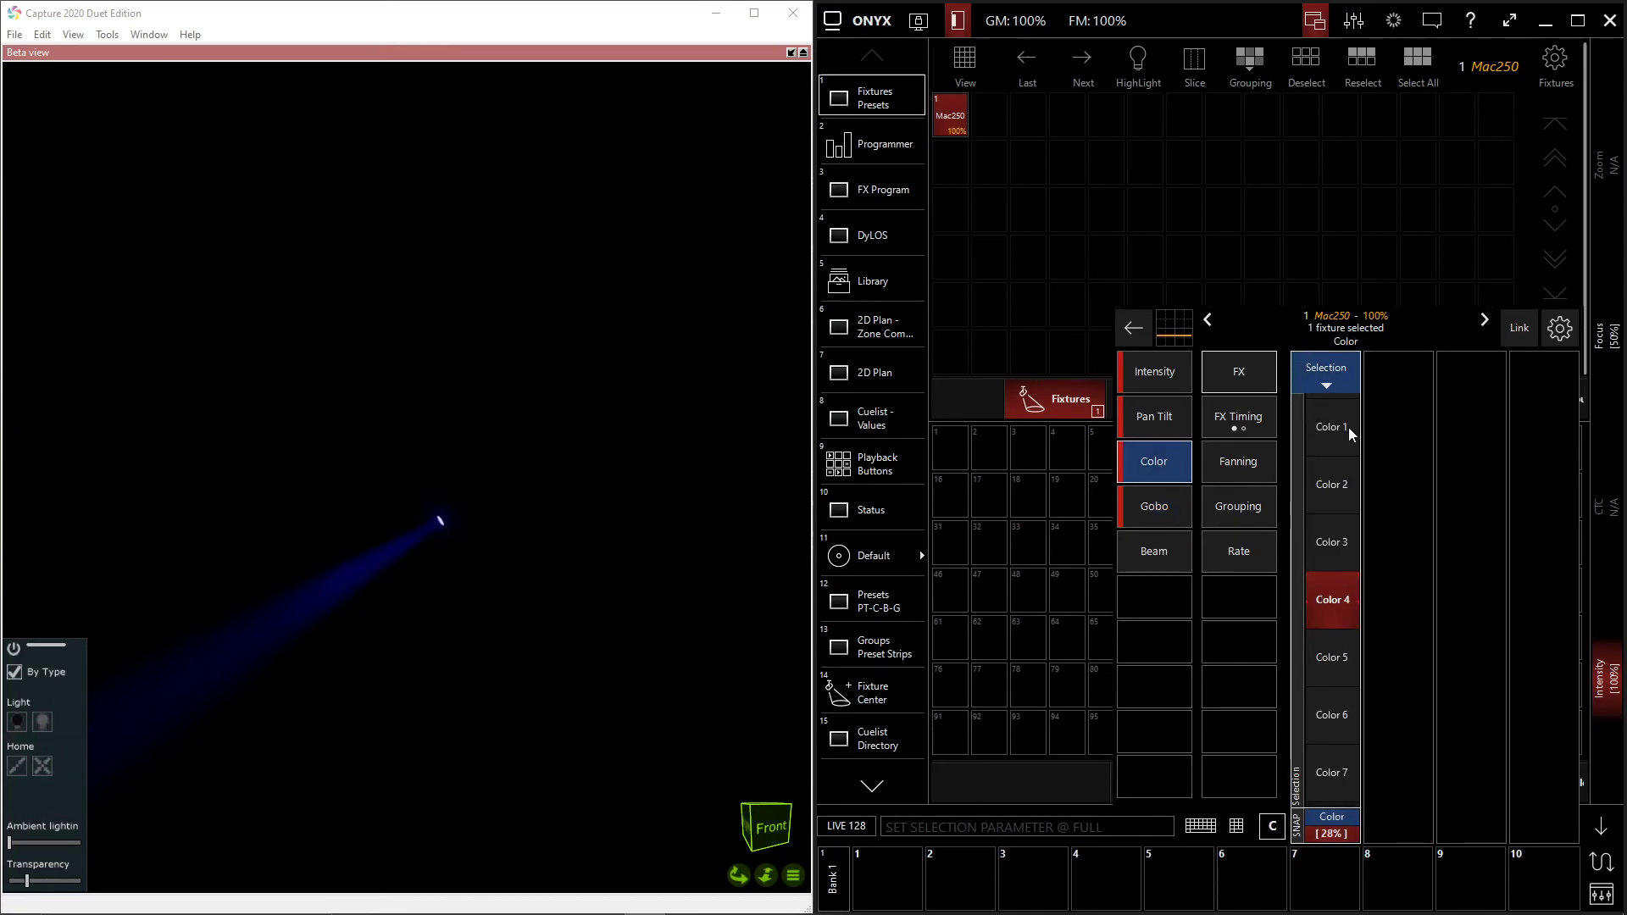
{"action": "scroll", "coordinate": [1337, 441], "scroll_direction": "up", "scroll_amount": 6}
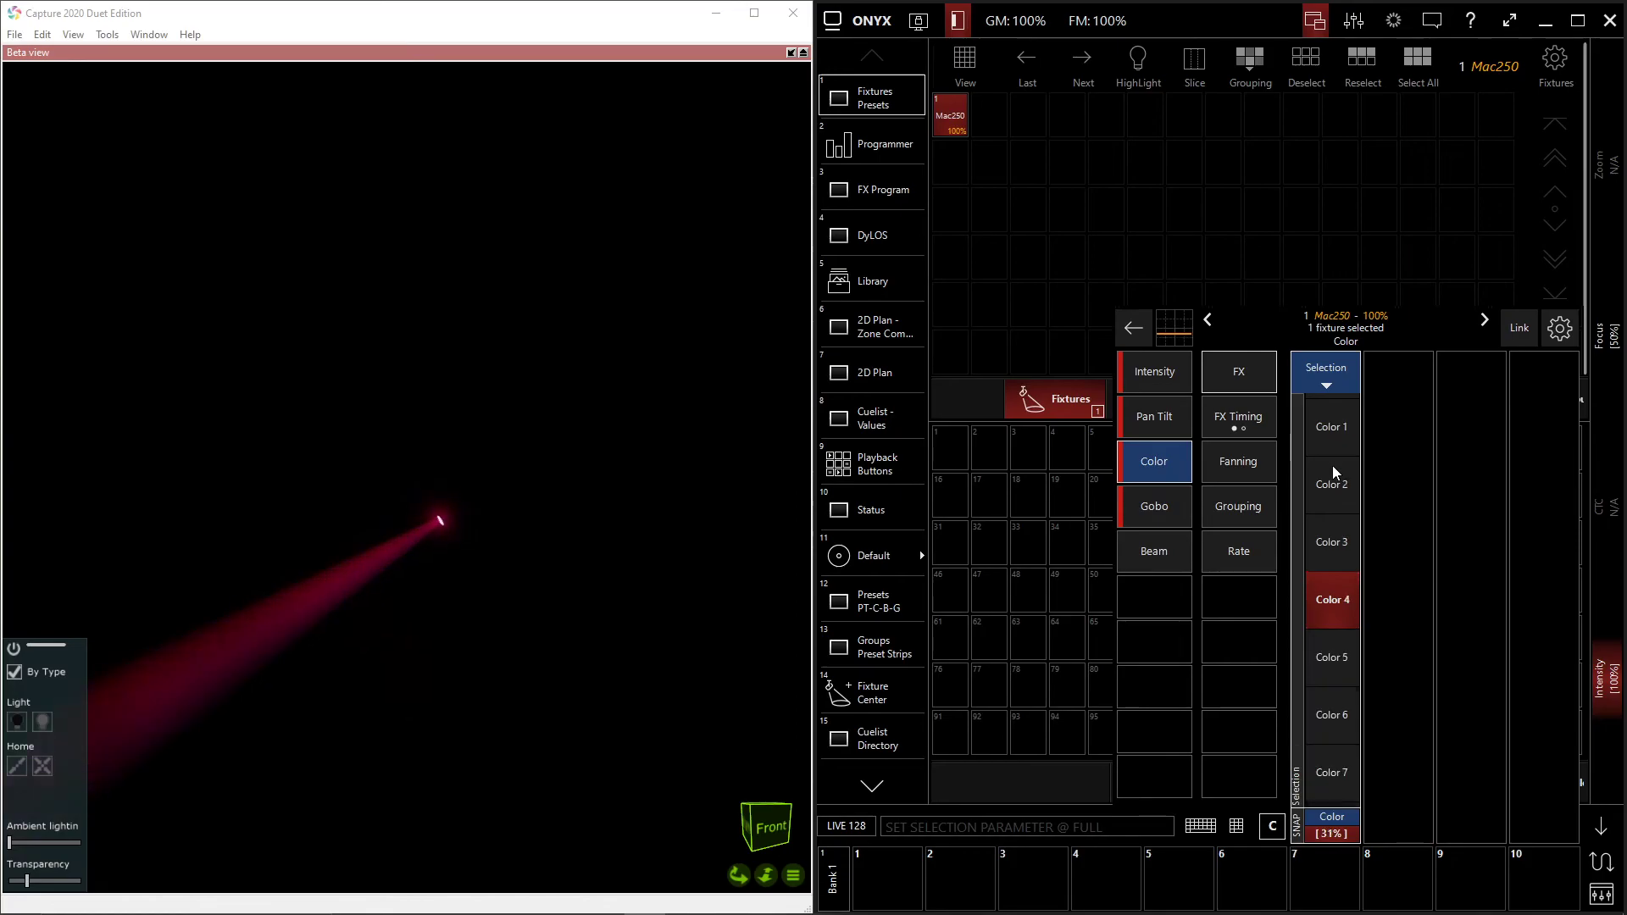
{"action": "left_click", "coordinate": [1334, 542]}
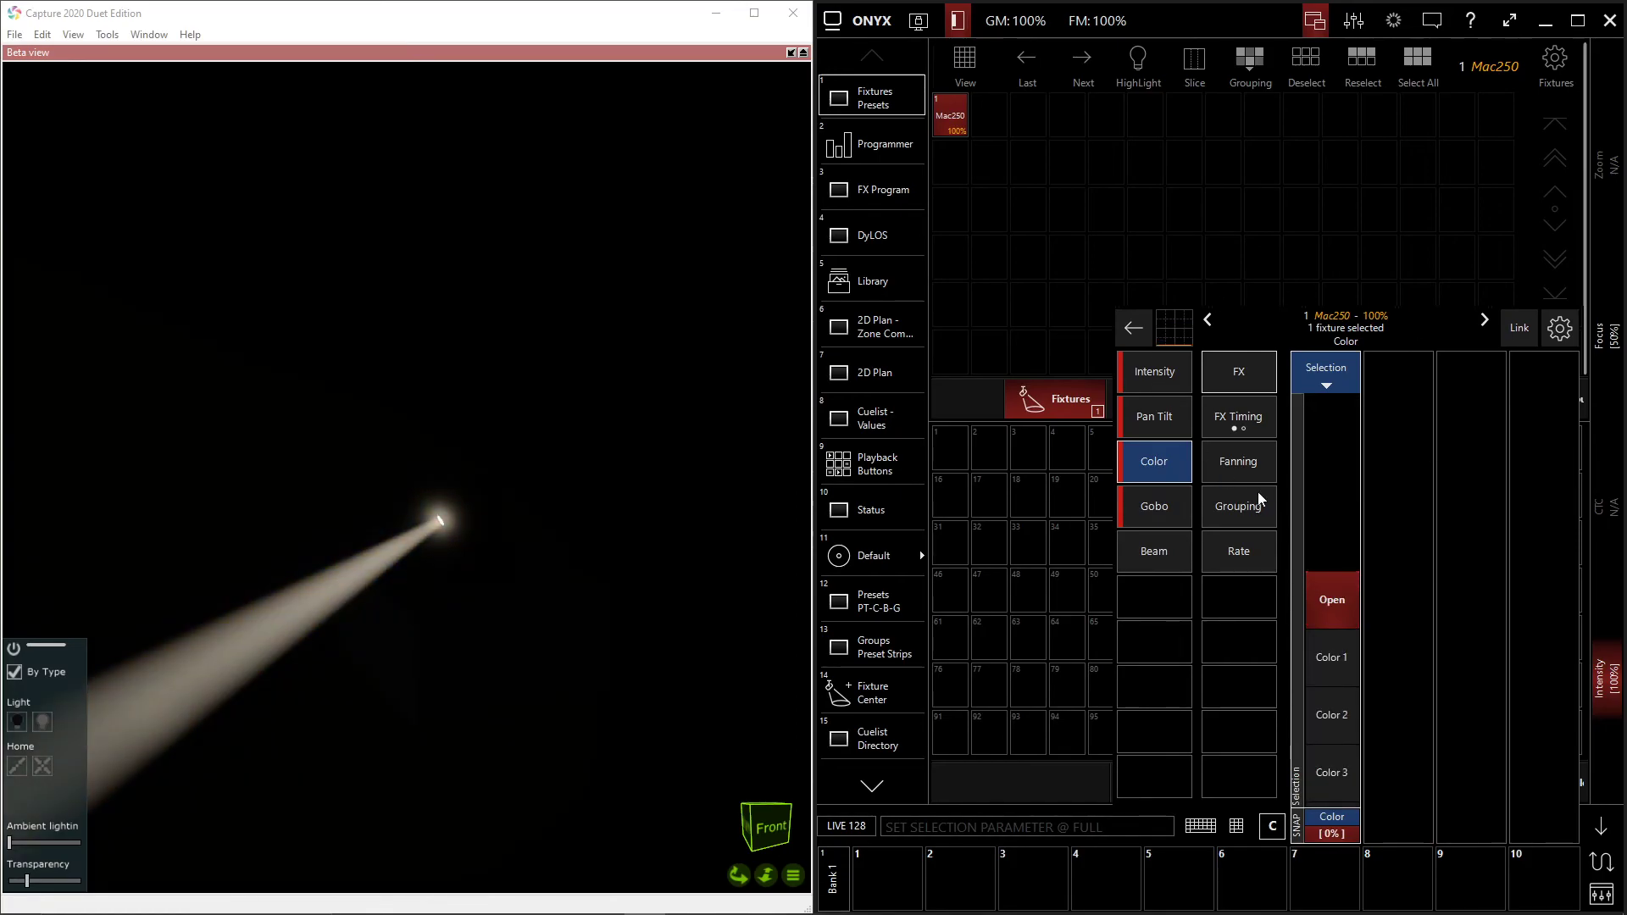
- Test the beam's focus distance at Full and Zero, and move the prism selection past Prism to 41%
{"action": "left_click", "coordinate": [1156, 554]}
{"action": "left_click", "coordinate": [1336, 410]}
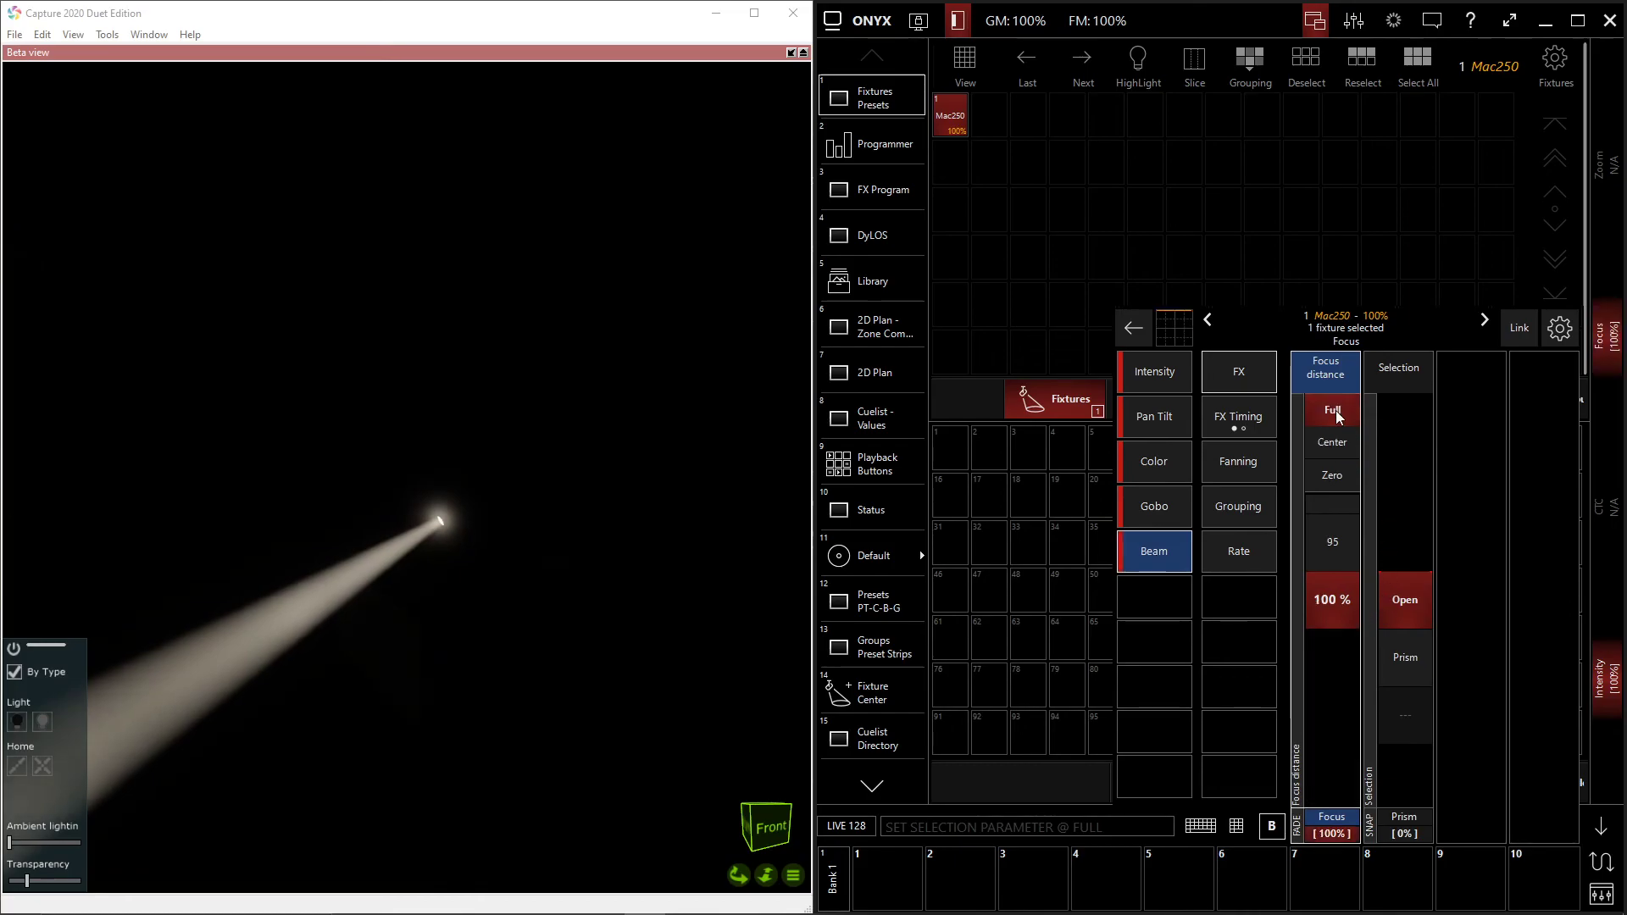
{"action": "left_click", "coordinate": [1332, 477]}
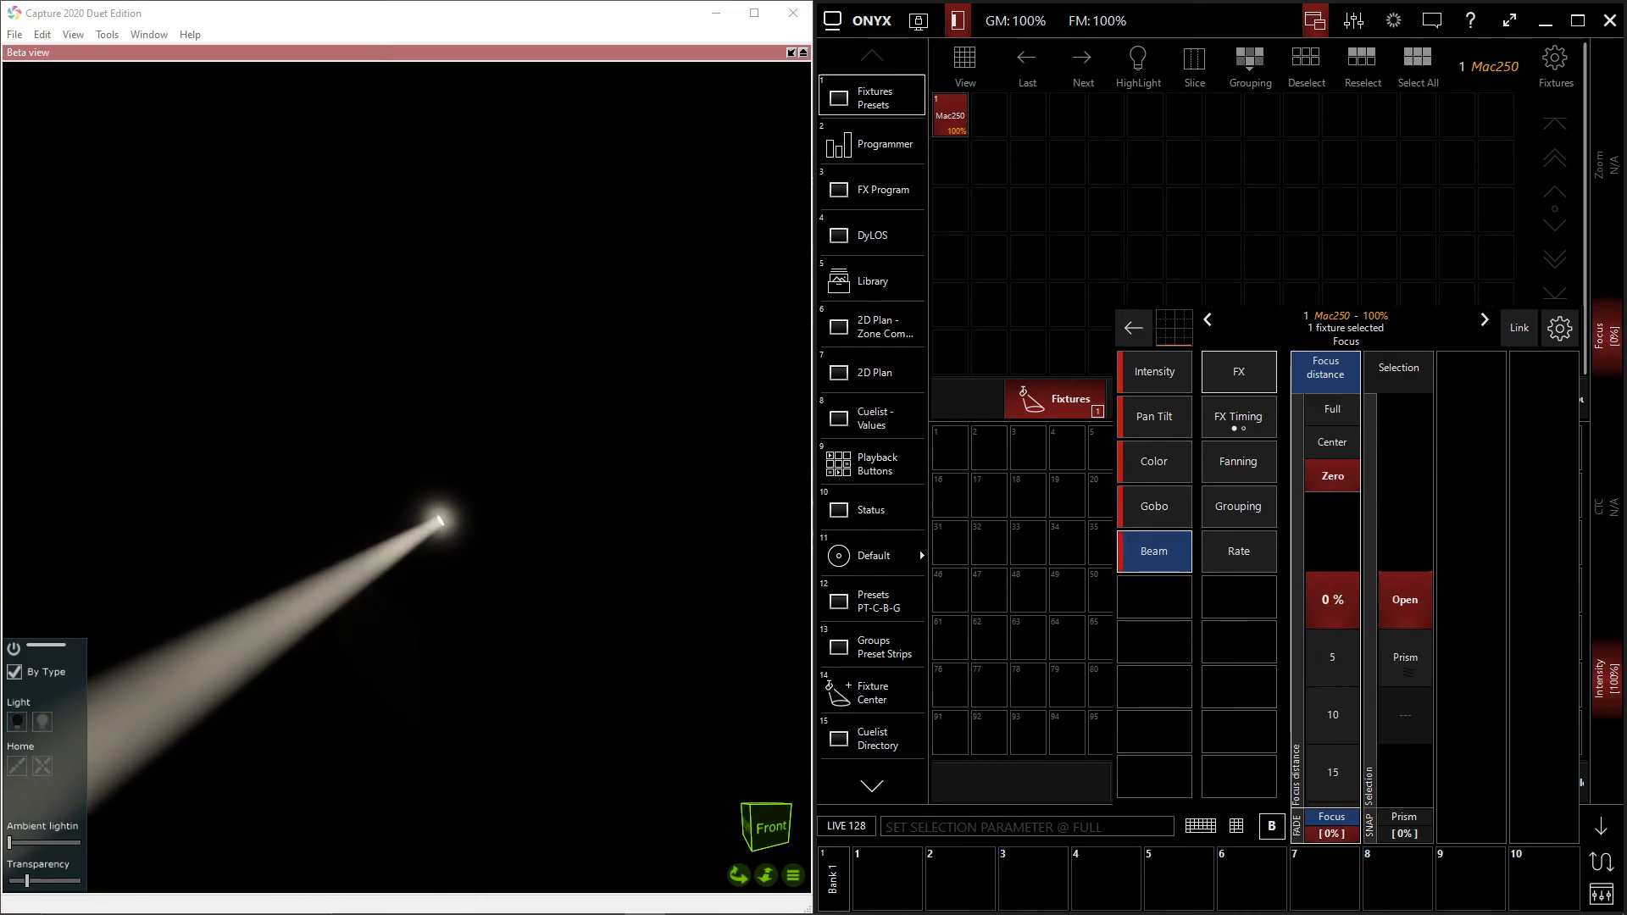
{"action": "left_click", "coordinate": [1403, 659]}
{"action": "mouse_move", "coordinate": [1411, 602]}
{"action": "left_mouse_down"}
{"action": "mouse_move", "coordinate": [1412, 525]}
{"action": "mouse_move", "coordinate": [1412, 661]}
{"action": "mouse_move", "coordinate": [1412, 559]}
{"action": "mouse_move", "coordinate": [1412, 618]}
{"action": "mouse_move", "coordinate": [1412, 600]}
{"action": "left_mouse_up"}
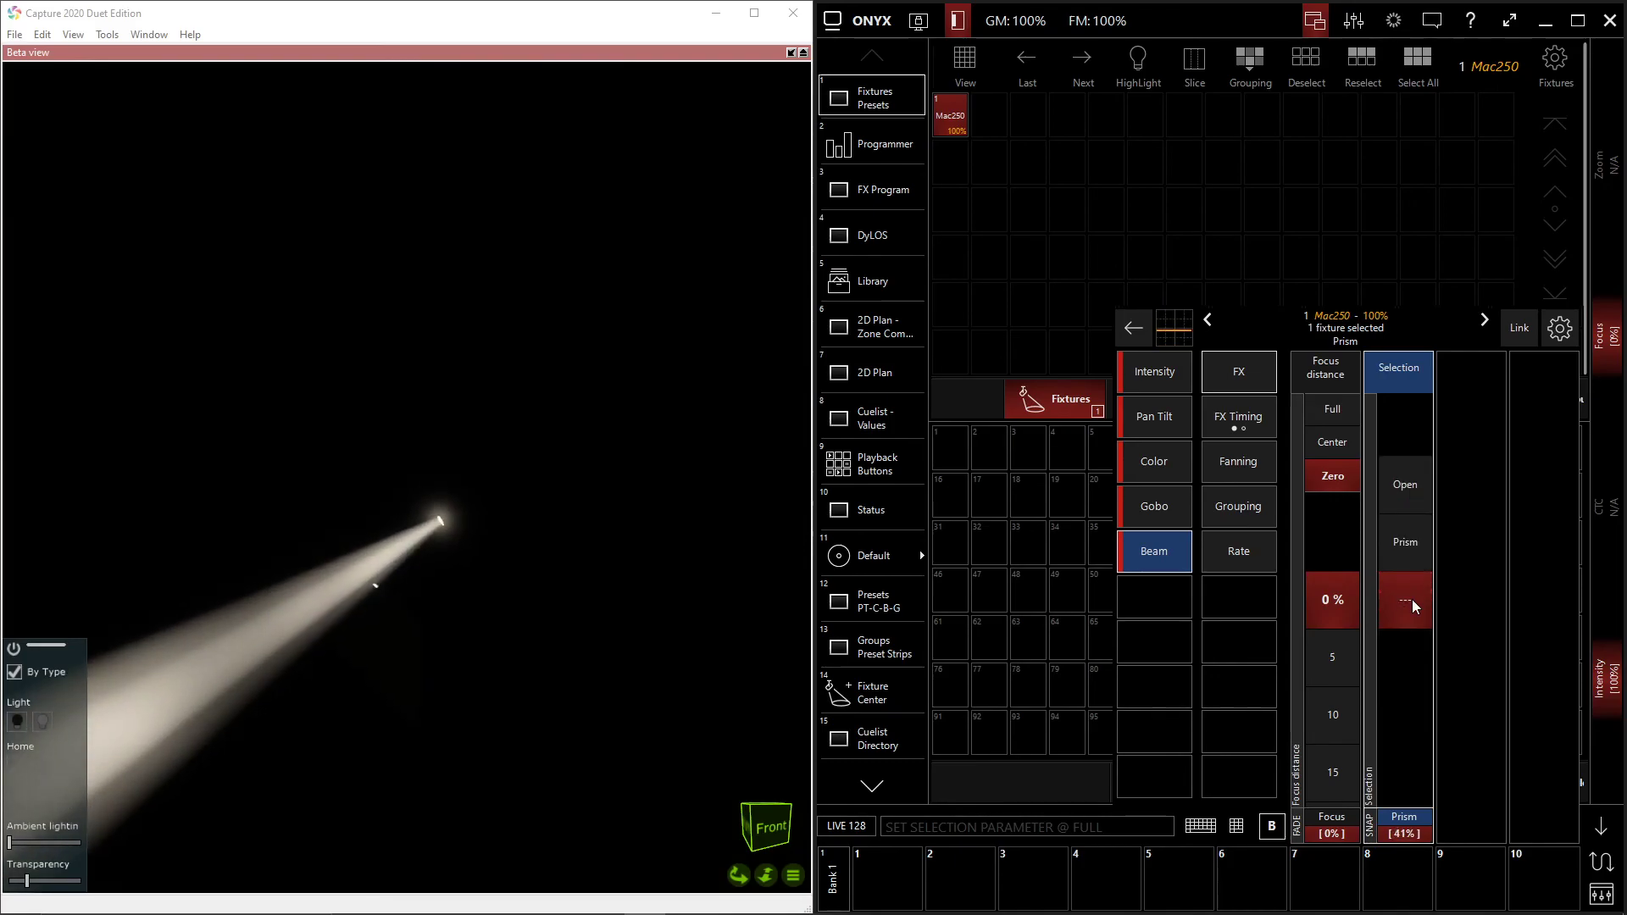